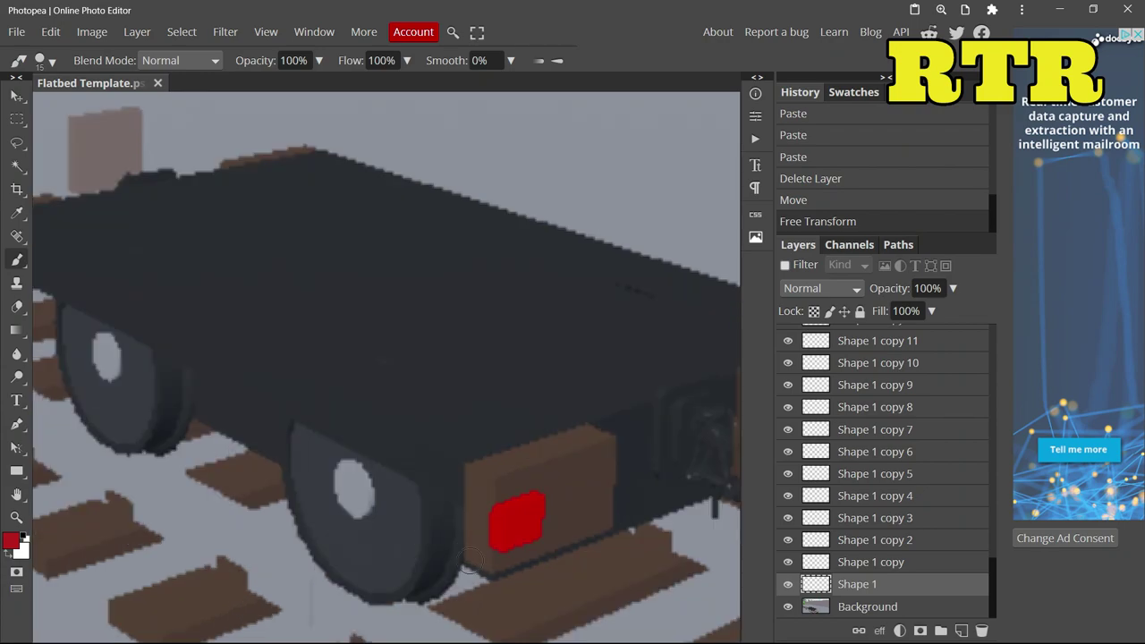
Paint red side bodywork above the wheels on the Shape 1 layer and erase the red spilling below the flatbed's lower edge.
mouse_move(463, 549)
mouse_down()
mouse_move(284, 440)
mouse_move(80, 349)
mouse_up()
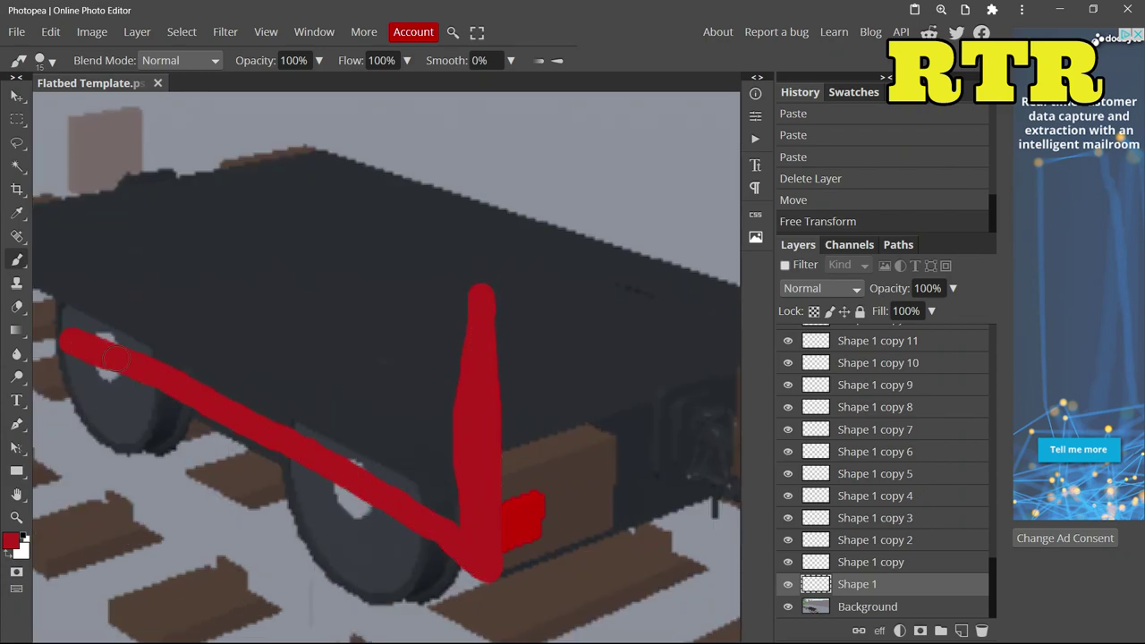
mouse_move(487, 541)
mouse_down()
mouse_move(441, 481)
mouse_move(235, 393)
mouse_move(327, 394)
mouse_move(378, 390)
mouse_up()
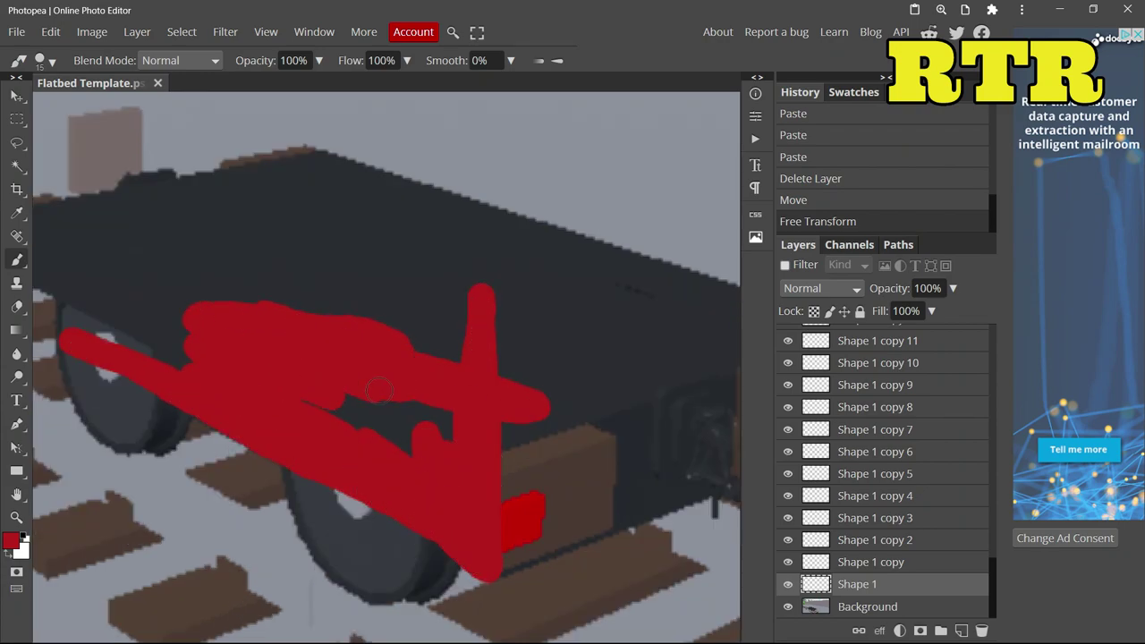
drag(105, 327, 67, 306)
key(e)
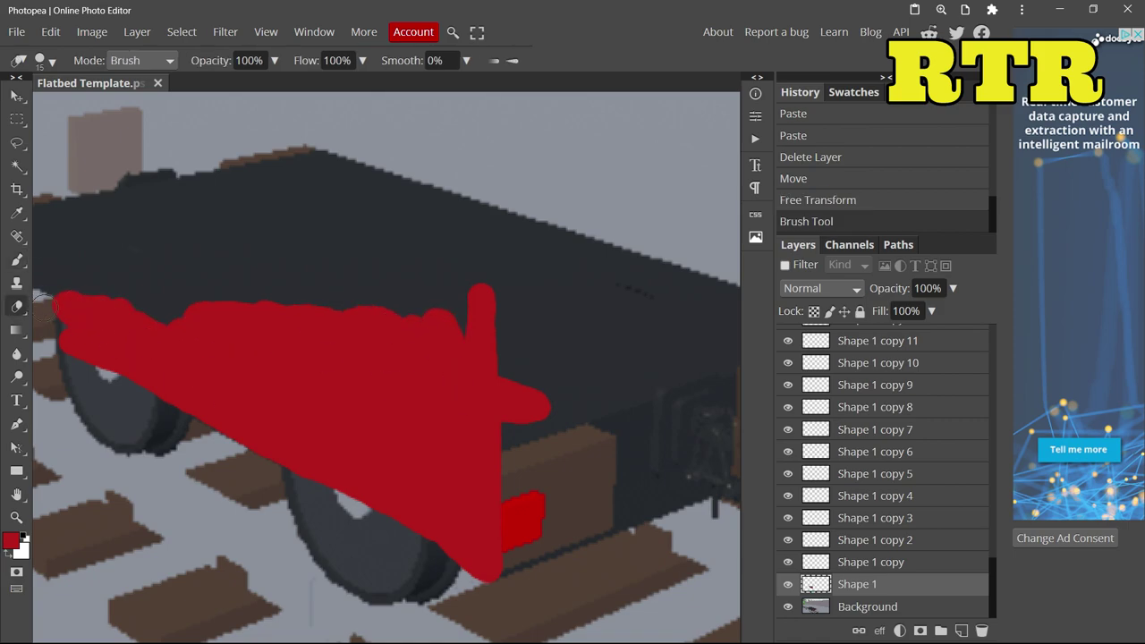
drag(528, 595, 60, 294)
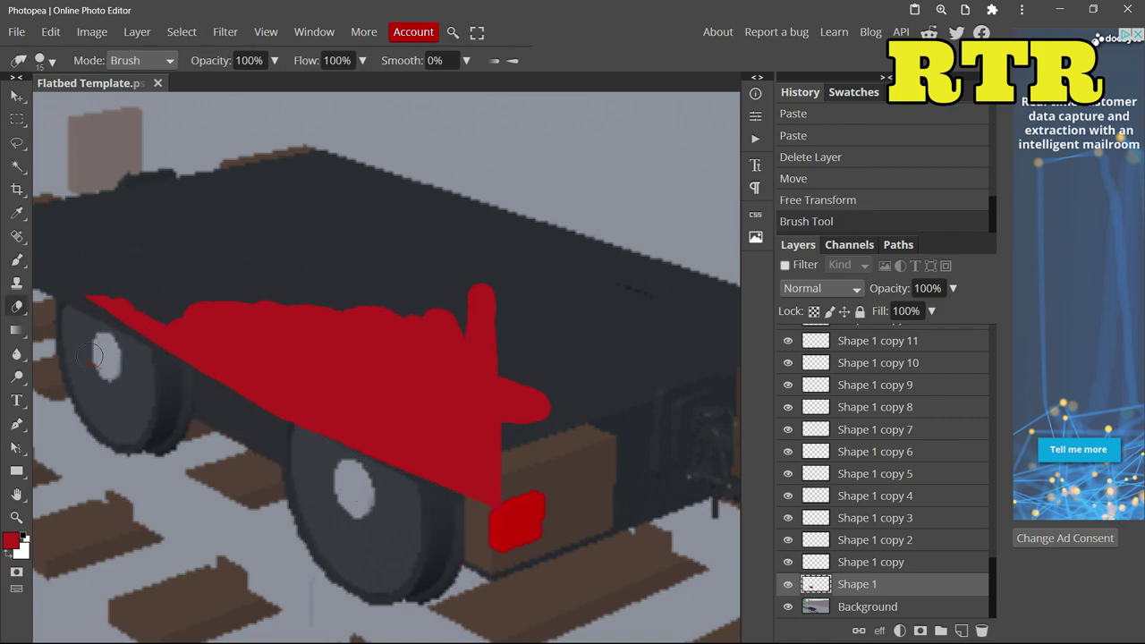
Extend the red side bodywork upward and toward the rear wheel with further brush strokes.
key(b)
drag(94, 344, 157, 308)
scroll(156, 308, up, 3)
mouse_move(466, 465)
mouse_down()
mouse_move(183, 442)
mouse_move(107, 322)
mouse_move(293, 374)
mouse_up()
mouse_move(478, 442)
mouse_down()
mouse_move(319, 357)
mouse_move(145, 288)
mouse_up()
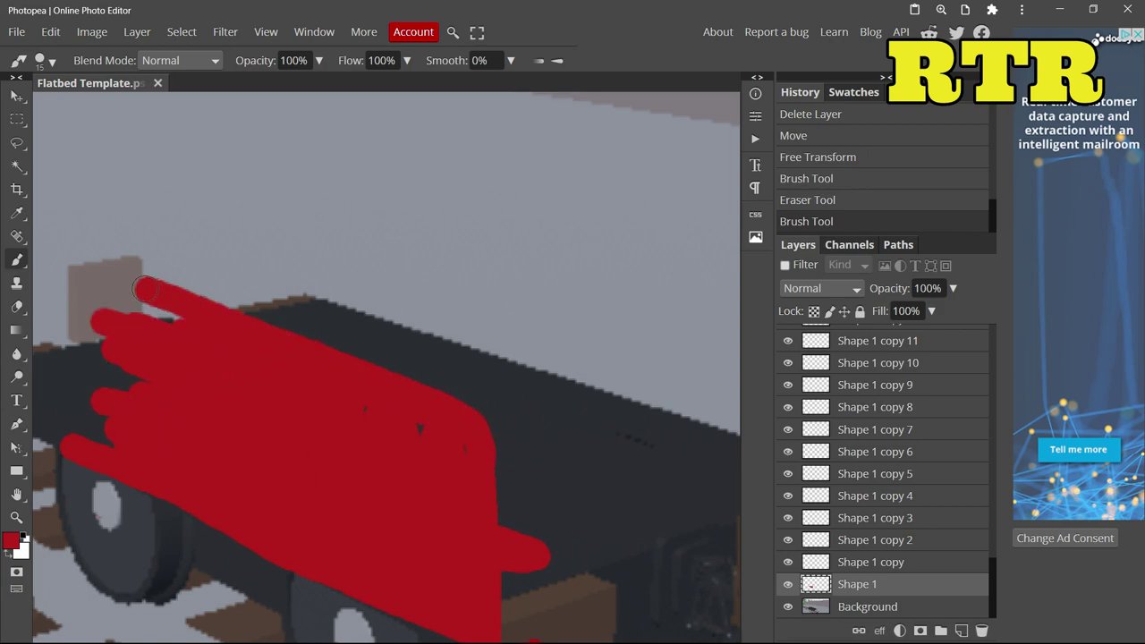
Erase the stray red in front of the side panel and trim its front edge and upper front corner.
scroll(452, 447, down, 3)
drag(501, 510, 532, 532)
key(e)
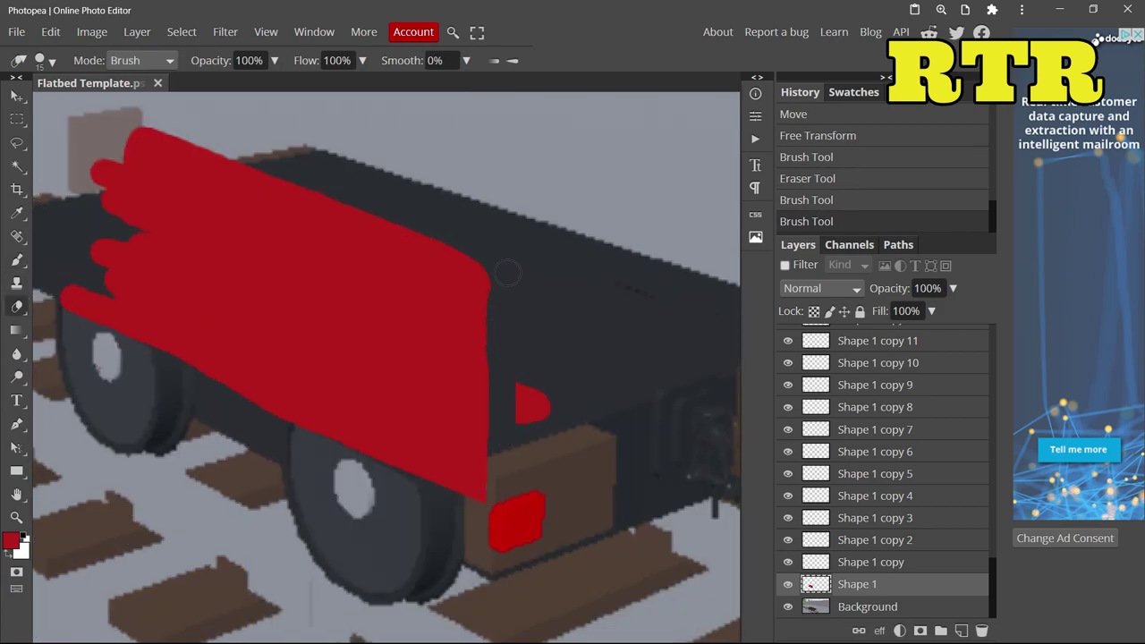
drag(524, 395, 539, 413)
scroll(433, 435, up, 5)
drag(447, 469, 458, 481)
scroll(453, 475, down, 6)
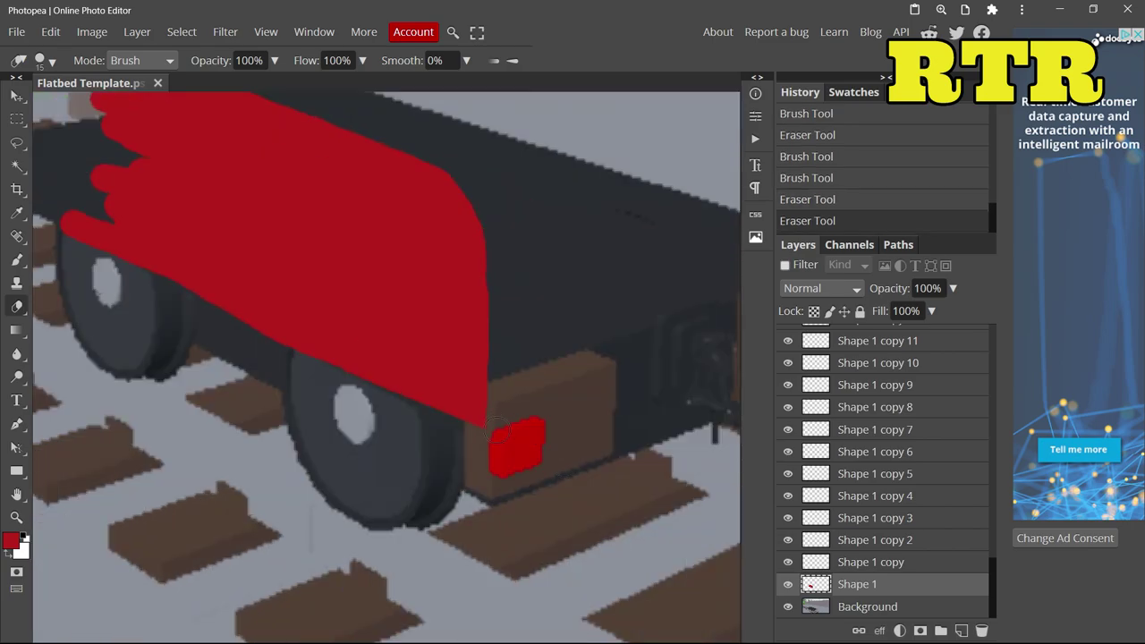
scroll(237, 385, up, 2)
scroll(90, 376, up, 4)
Paint the red side panel out to the rear end of the flatbed and raise its upper edge.
key(b)
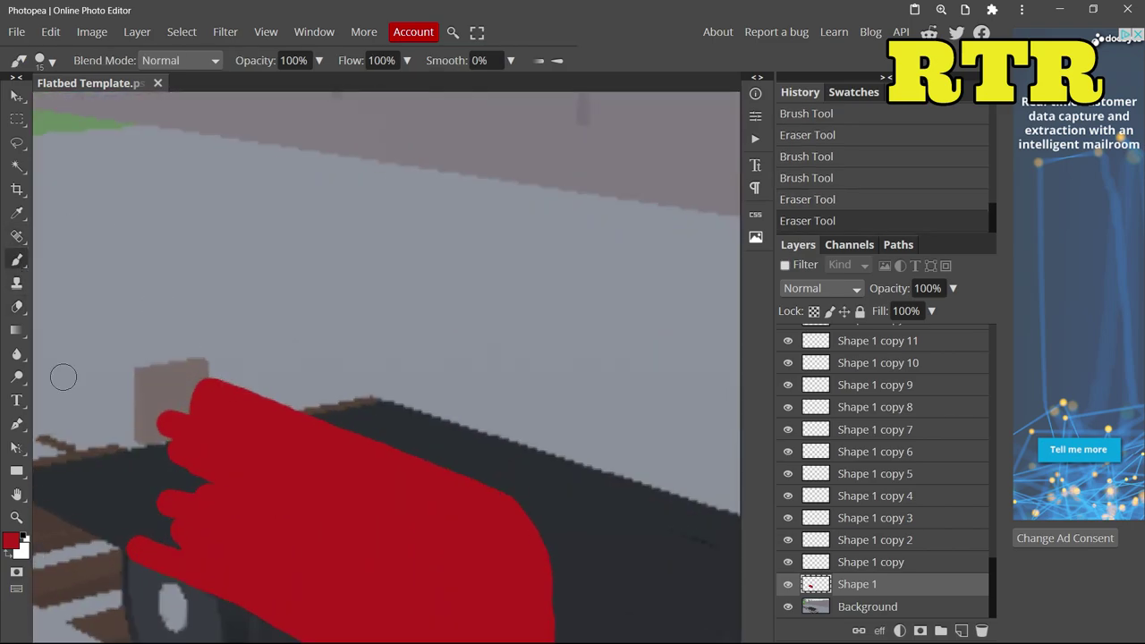
mouse_move(420, 425)
mouse_down()
mouse_move(278, 367)
mouse_move(286, 296)
mouse_move(278, 357)
mouse_move(269, 212)
mouse_up()
scroll(270, 210, up, 3)
mouse_move(496, 385)
mouse_down()
mouse_move(264, 287)
mouse_move(272, 459)
mouse_move(428, 545)
mouse_move(429, 558)
mouse_move(456, 461)
mouse_move(426, 507)
mouse_move(295, 487)
mouse_move(305, 379)
mouse_move(333, 396)
mouse_move(360, 348)
mouse_move(389, 470)
mouse_move(417, 371)
mouse_move(333, 317)
mouse_up()
scroll(333, 318, down, 4)
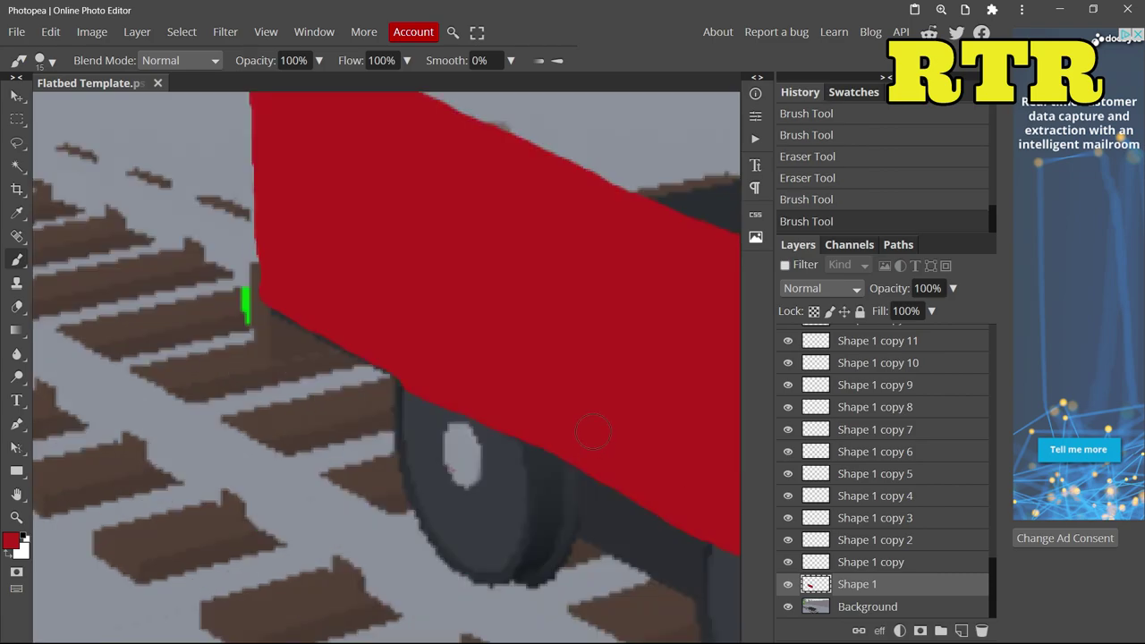
scroll(179, 388, up, 4)
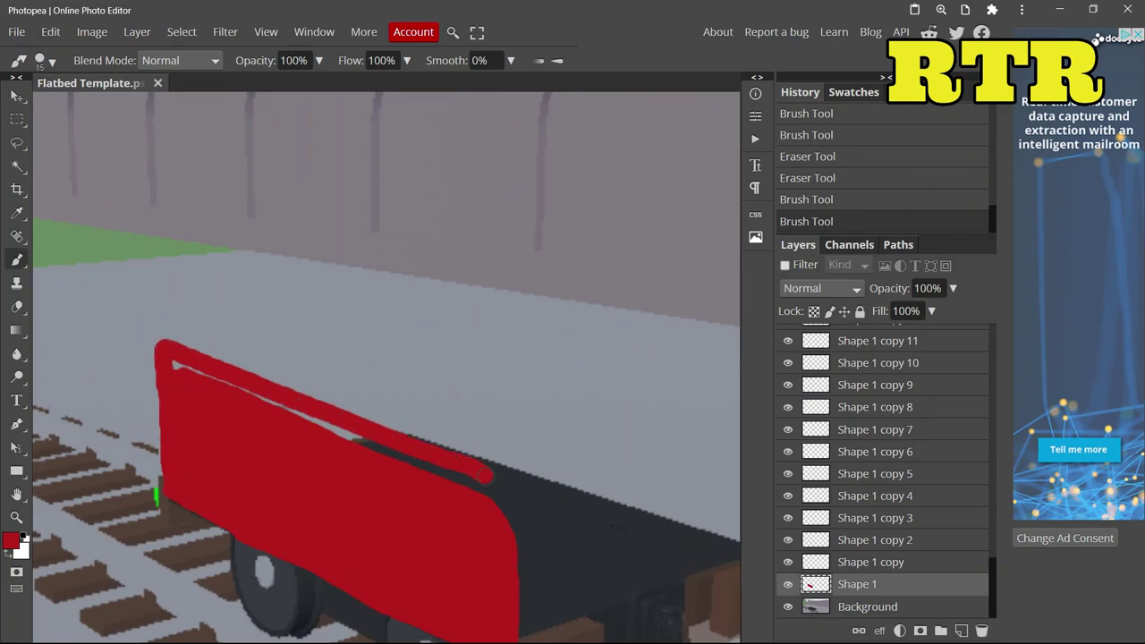
Move the Shape 1 copy layer below Shape 1 and paint the vehicle's front face and bonnet on it in a darker red.
scroll(519, 626, down, 3)
drag(883, 637, 881, 632)
click(11, 540)
click(420, 357)
scroll(571, 447, down, 5)
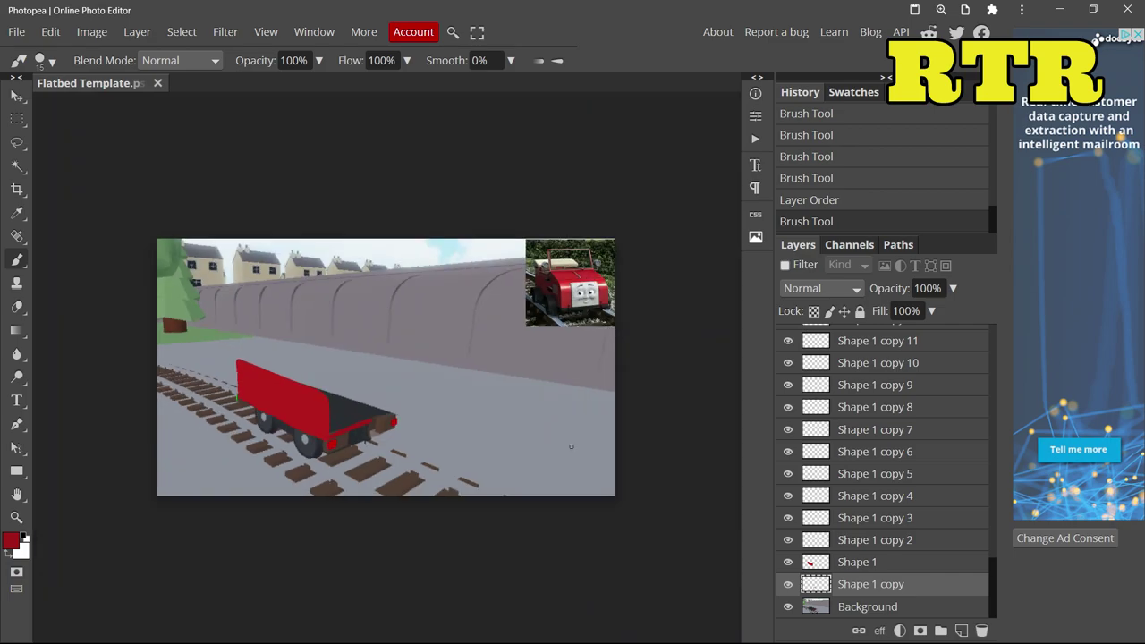
scroll(271, 508, up, 5)
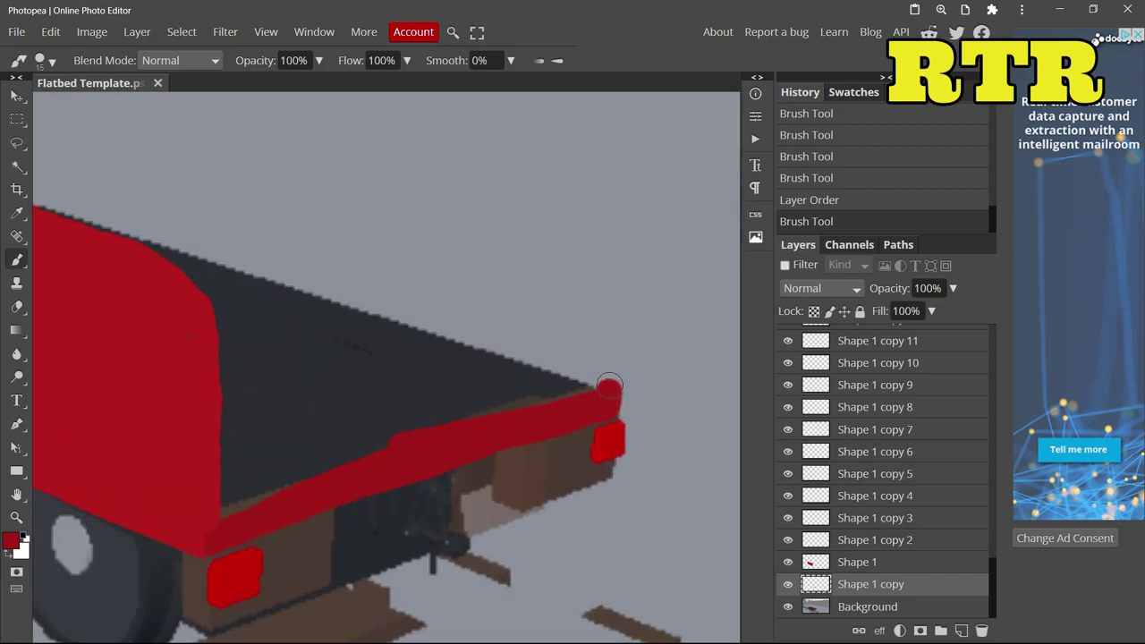
mouse_move(609, 387)
mouse_down()
mouse_move(604, 233)
mouse_move(526, 194)
mouse_up()
drag(214, 306, 410, 267)
mouse_move(578, 198)
mouse_down()
mouse_move(278, 224)
mouse_move(555, 218)
mouse_move(192, 268)
mouse_move(192, 441)
mouse_move(268, 474)
mouse_move(376, 349)
mouse_move(537, 277)
mouse_move(500, 314)
mouse_move(545, 283)
mouse_up()
Erase the excess along the far side of the dark red front and fill in its upper far corner.
key(e)
drag(541, 442, 516, 553)
scroll(385, 358, down, 5)
scroll(268, 376, up, 8)
key(b)
mouse_move(580, 302)
mouse_down()
mouse_move(573, 267)
mouse_move(467, 277)
mouse_move(275, 317)
mouse_move(188, 372)
mouse_move(537, 278)
mouse_up()
Add a raised corner to the red side on Shape 1 and extend the dark red bonnet to meet it on Shape 1 copy.
key(v)
key(alt+bracketright)
click(17, 259)
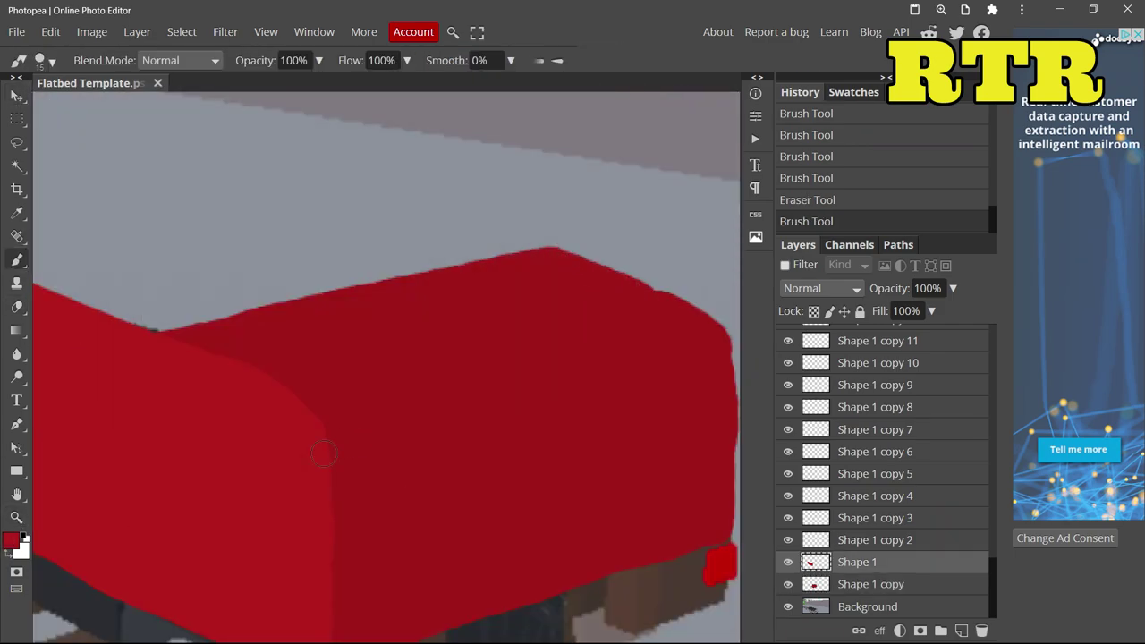
key(alt+bracketleft)
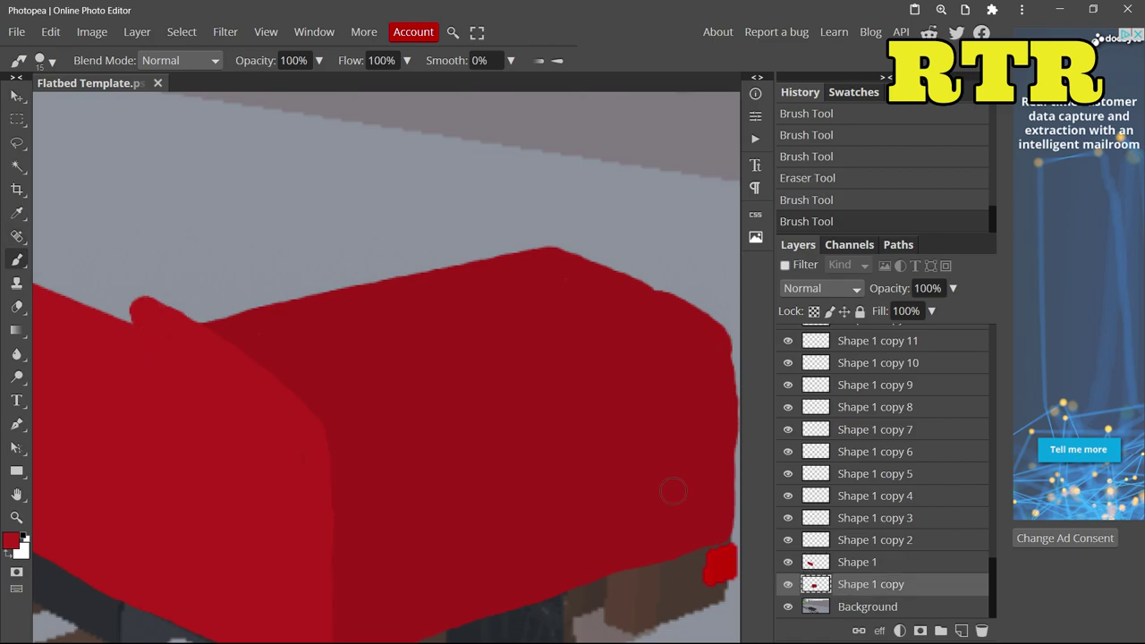
drag(146, 307, 466, 252)
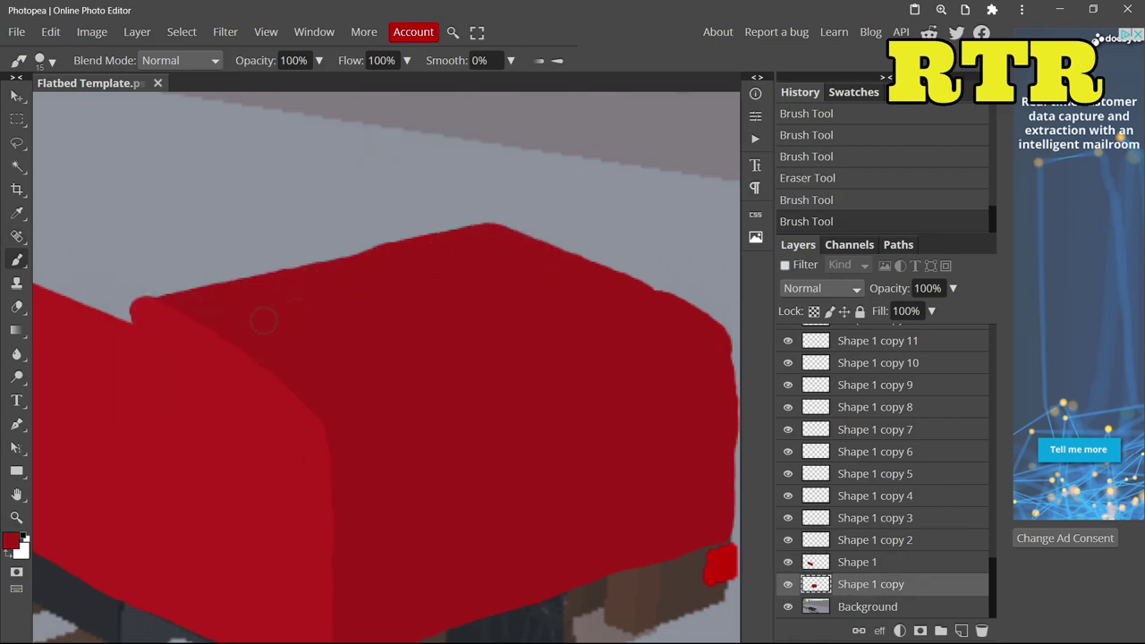
Paint a grey face panel on the Shape 1 copy 2 layer over the front bodywork and trim its upper corner.
scroll(264, 321, down, 5)
scroll(281, 409, up, 5)
key(alt+bracketright)
key(alt+bracketright)
click(10, 540)
click(431, 380)
mouse_move(344, 528)
mouse_down()
mouse_move(334, 448)
mouse_move(385, 313)
mouse_move(515, 286)
mouse_up()
mouse_move(413, 308)
mouse_down()
mouse_move(404, 337)
mouse_move(464, 405)
mouse_move(510, 281)
mouse_move(527, 363)
mouse_move(514, 492)
mouse_up()
drag(344, 506, 433, 507)
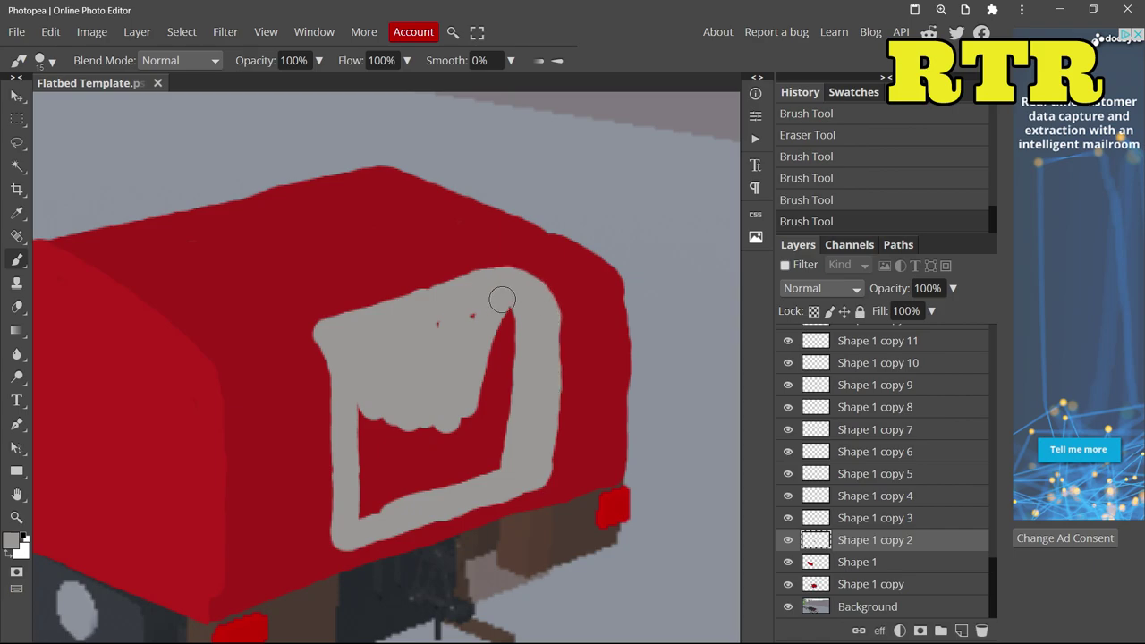
drag(505, 292, 467, 488)
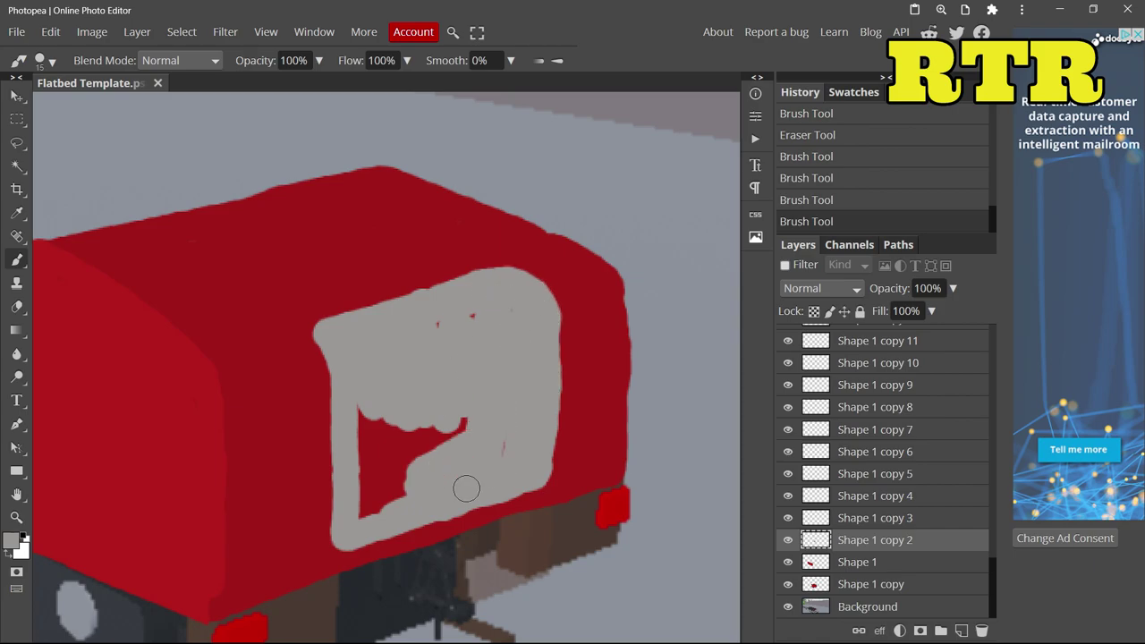
click(18, 309)
click(536, 273)
Draw a short mouth curve and a nose line in dark grey with a 2 px brush on the Shape 1 copy 3 layer.
scroll(537, 273, down, 5)
click(875, 518)
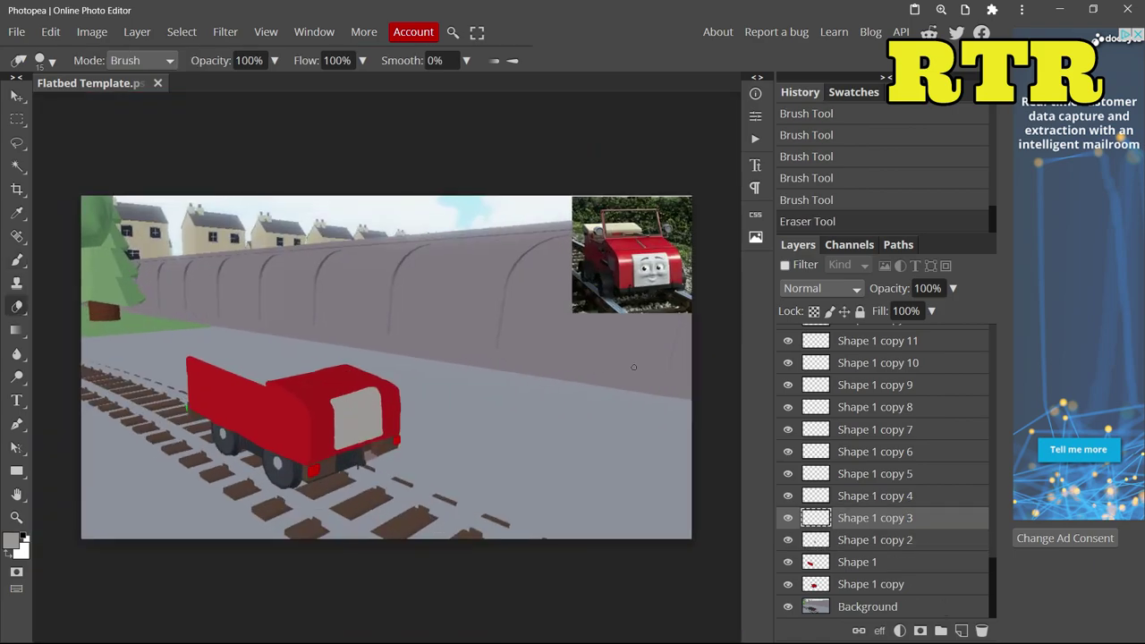
scroll(575, 301, up, 5)
key(b)
click(40, 60)
drag(179, 102, 131, 108)
drag(511, 447, 536, 426)
scroll(441, 444, down, 5)
scroll(346, 409, up, 5)
drag(454, 320, 475, 445)
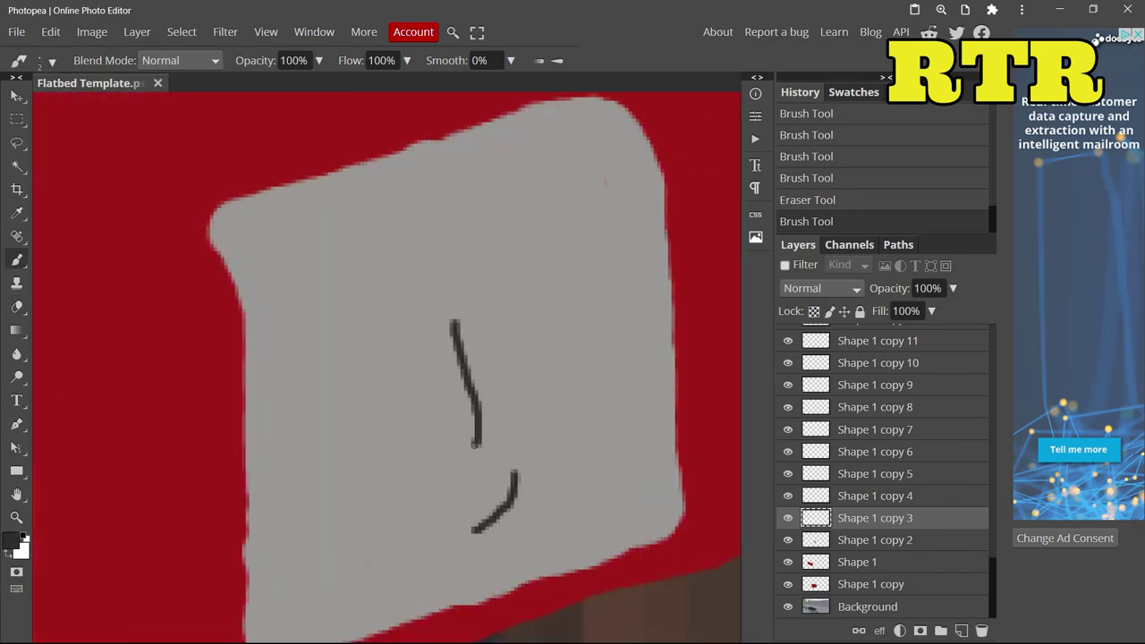
Paint a pale oval left eye on the Shape 1 copy 4 layer with a 16 px brush.
click(12, 540)
click(140, 235)
click(429, 378)
click(39, 60)
drag(132, 105, 178, 105)
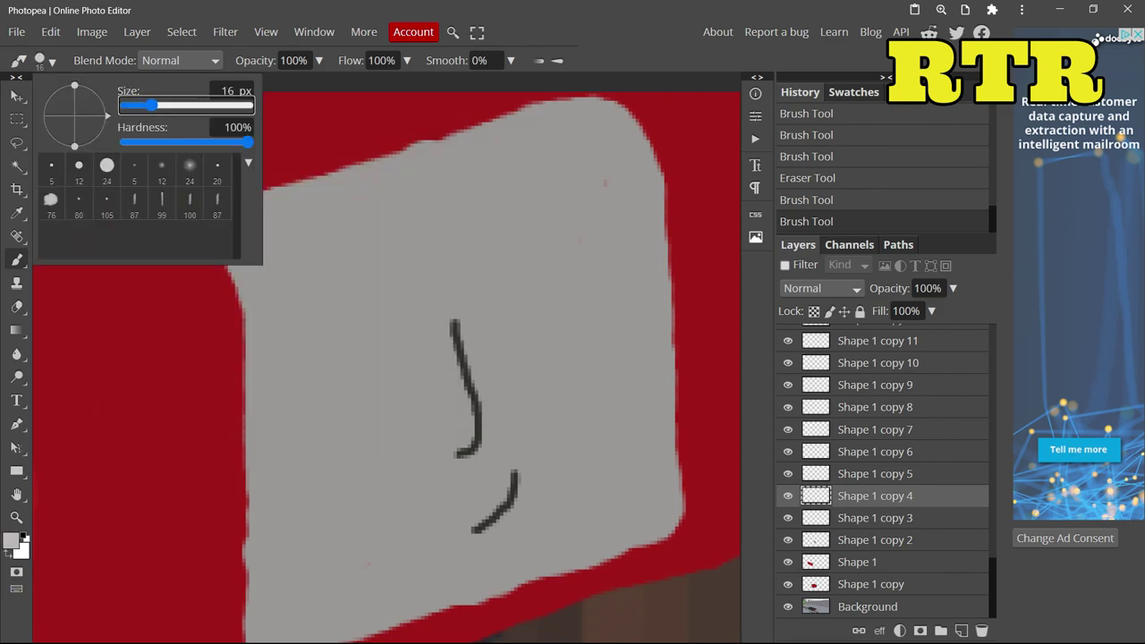
drag(332, 305, 358, 320)
key(ctrl+z)
mouse_move(351, 358)
mouse_down()
mouse_move(340, 309)
mouse_move(527, 234)
mouse_up()
Duplicate the eye layer and move the copy across the face as the right eye.
right_click(811, 222)
key(Escape)
key(ctrl+j)
key(v)
Draw dark grey vertical pupils on both eyes with a 3 px brush on the Shape 1 copy 5 layer.
click(16, 260)
click(11, 540)
click(141, 331)
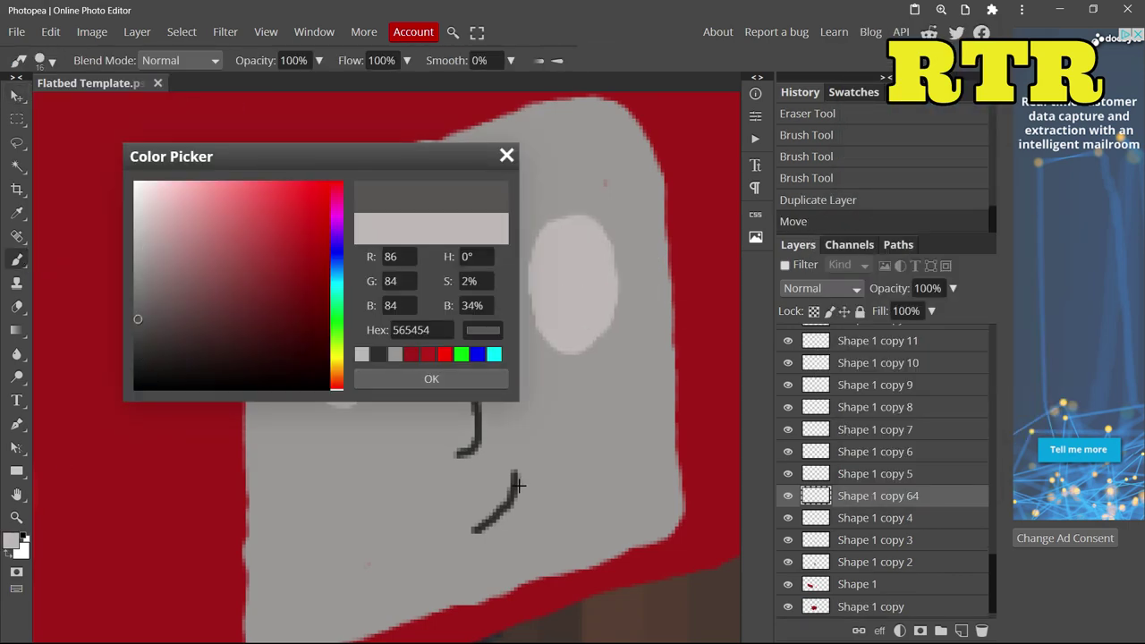
click(430, 379)
click(875, 473)
click(39, 60)
drag(179, 105, 147, 106)
drag(311, 371, 309, 346)
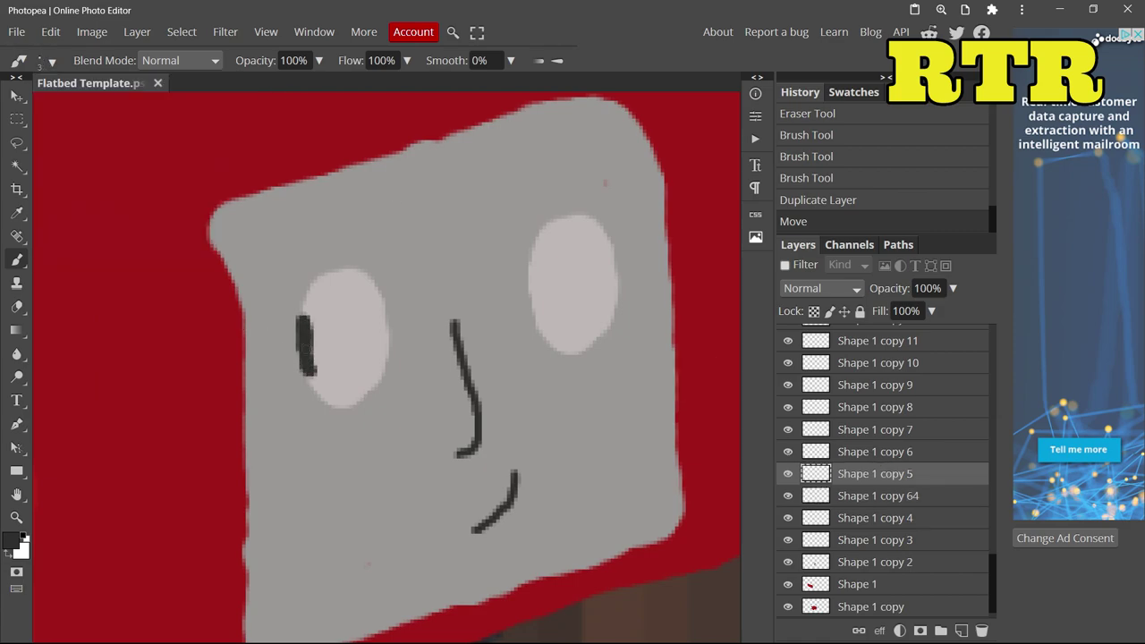
Undo the thin eyebrow, redraw it thicker above the left eye and nudge its layer down slightly.
scroll(257, 301, up, 2)
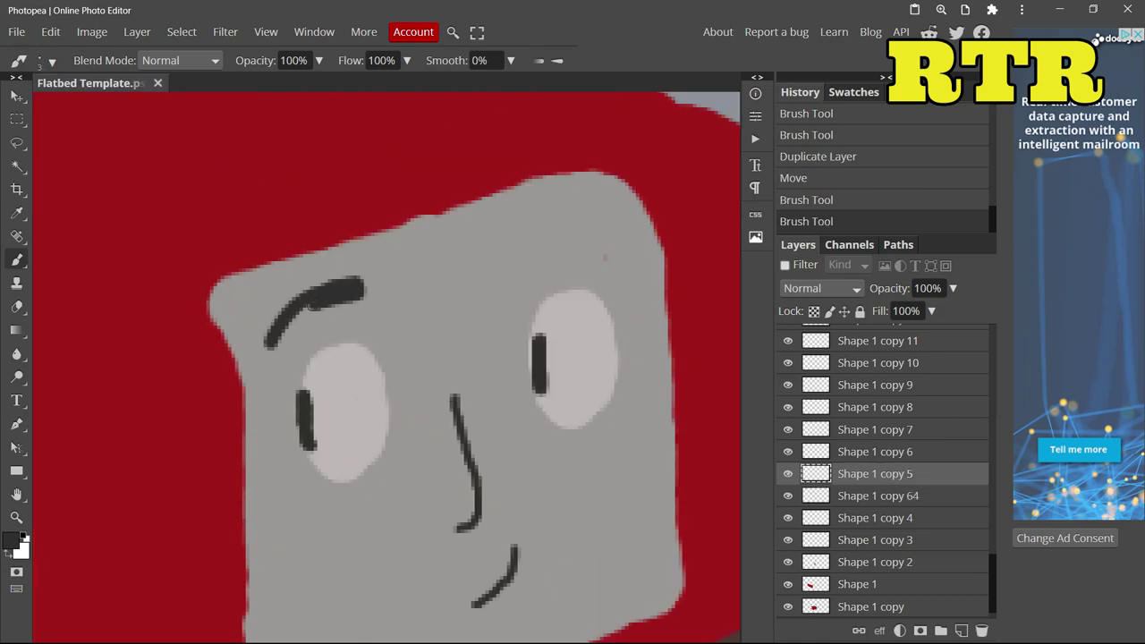
key(ctrl+z)
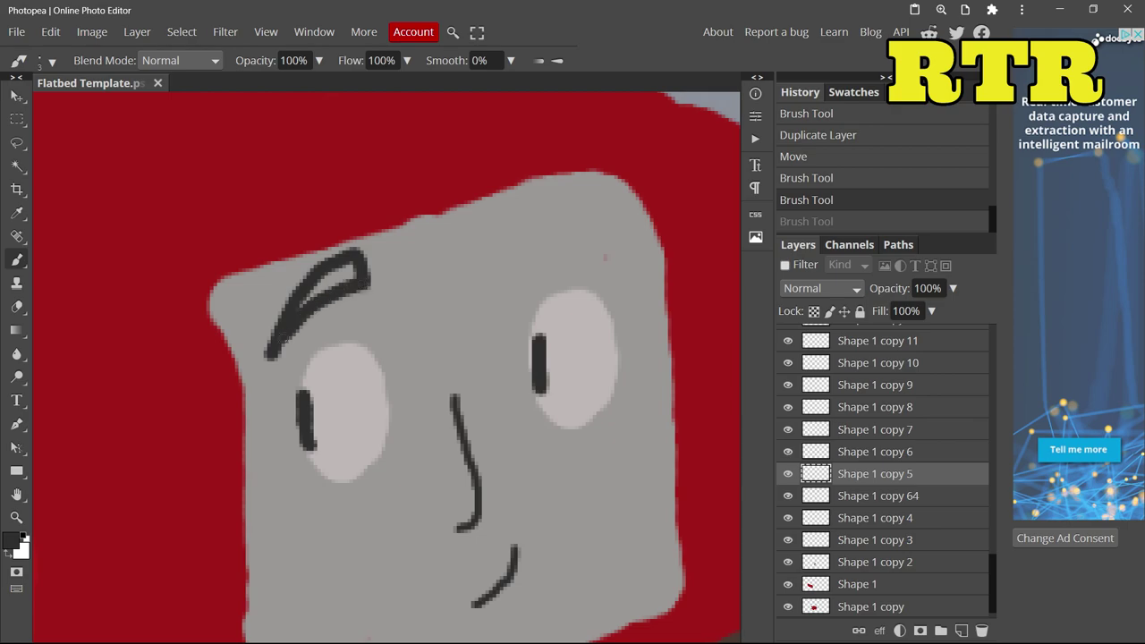
key(v)
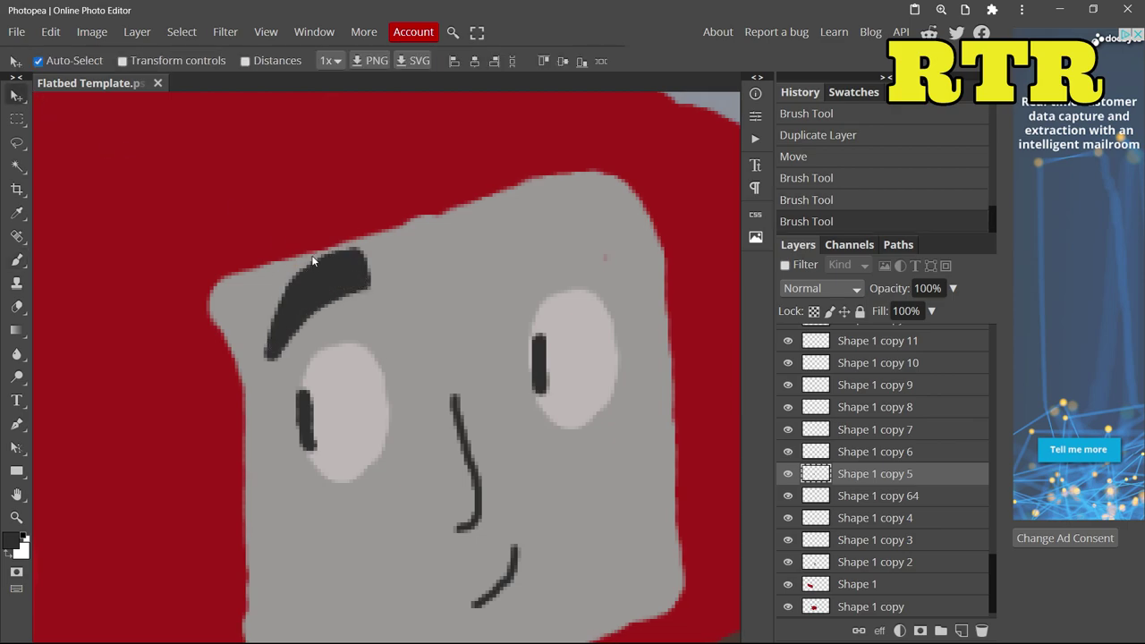
drag(311, 255, 331, 293)
Erase the nose line on Shape 1 copy 3 and the left eyebrow on Shape 1 copy 5.
scroll(341, 356, down, 3)
key(e)
drag(454, 249, 470, 380)
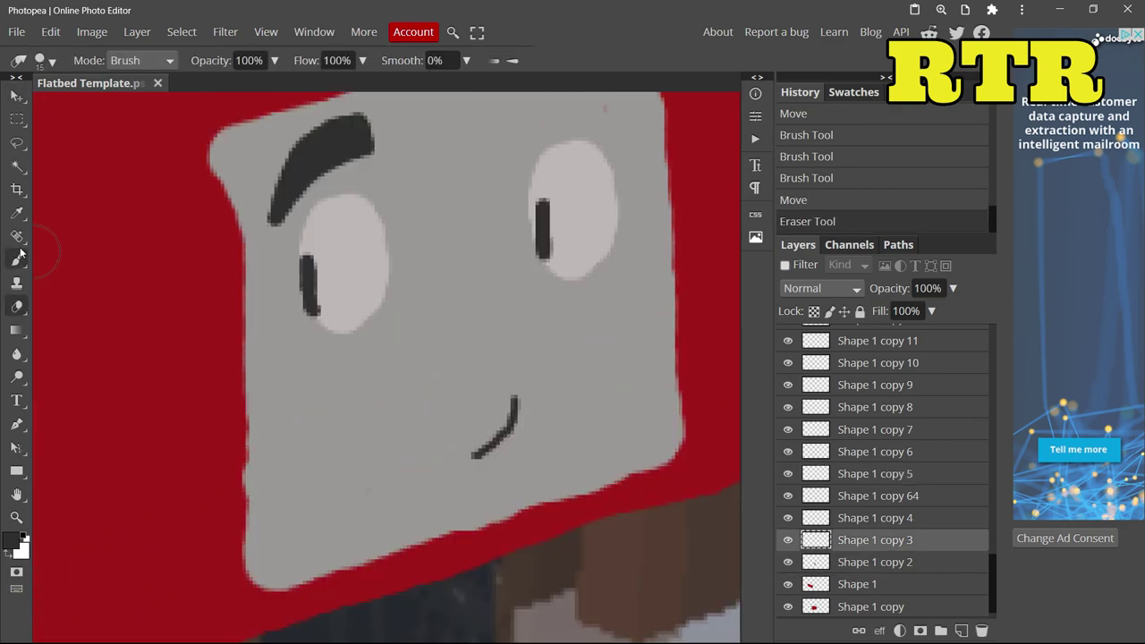
drag(474, 322, 461, 380)
key(v)
click(357, 145)
key(e)
drag(362, 125, 332, 159)
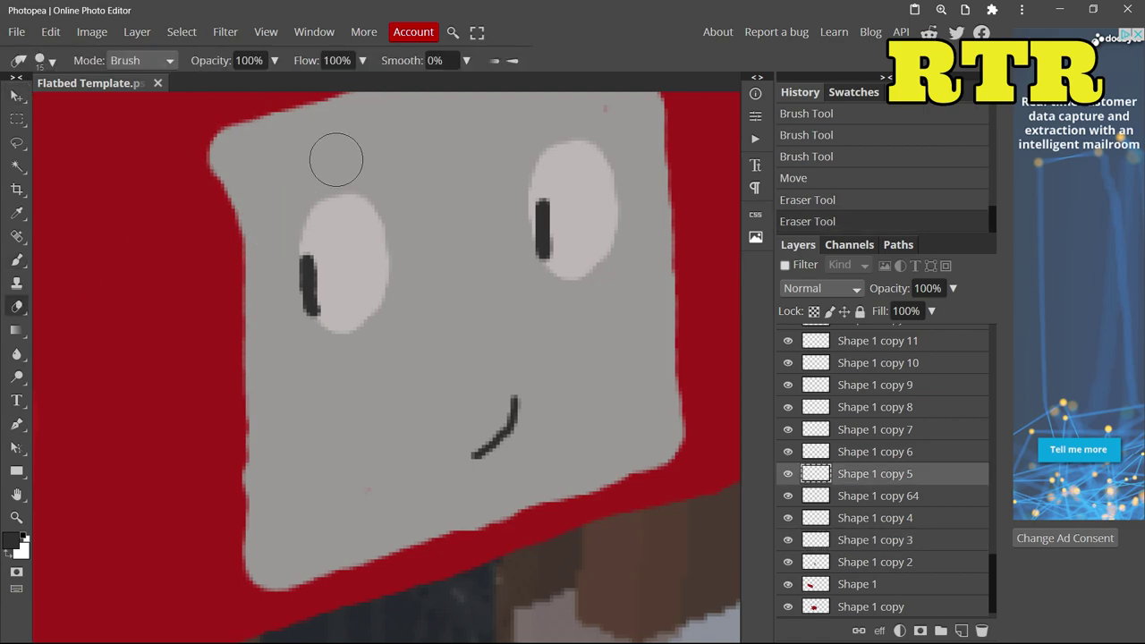
Draw a nose with a straight bridge and small hooked tip on the Shape 1 copy 6 layer using a 2 px brush.
key(b)
ctrl+click(493, 430)
click(51, 61)
drag(138, 107, 131, 107)
drag(469, 309, 458, 340)
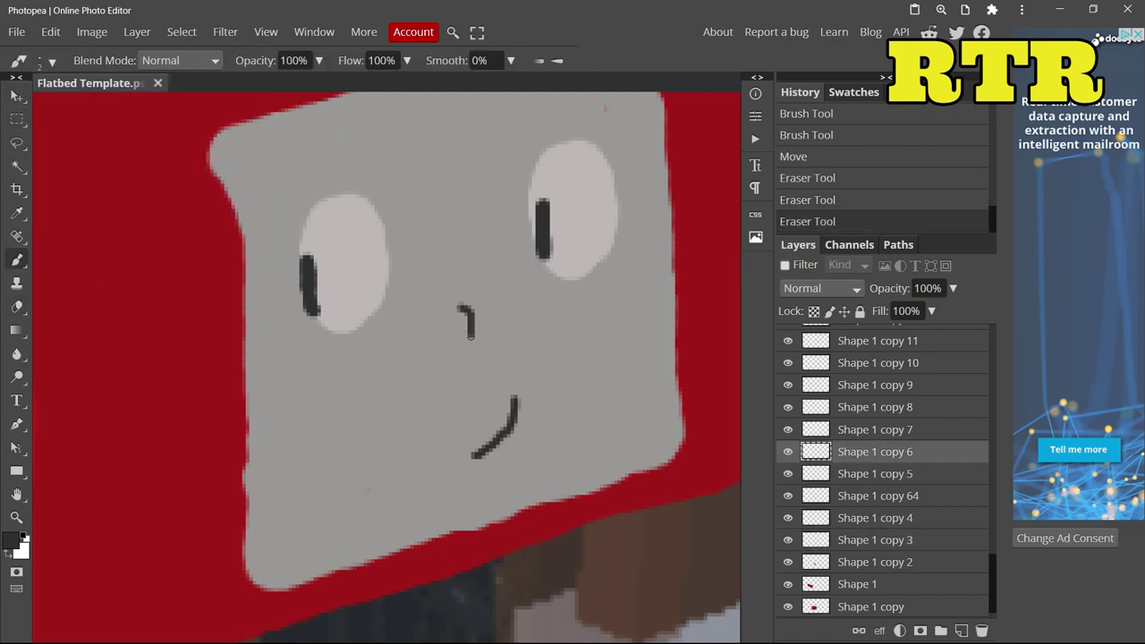
scroll(465, 358, up, 2)
drag(475, 408, 457, 421)
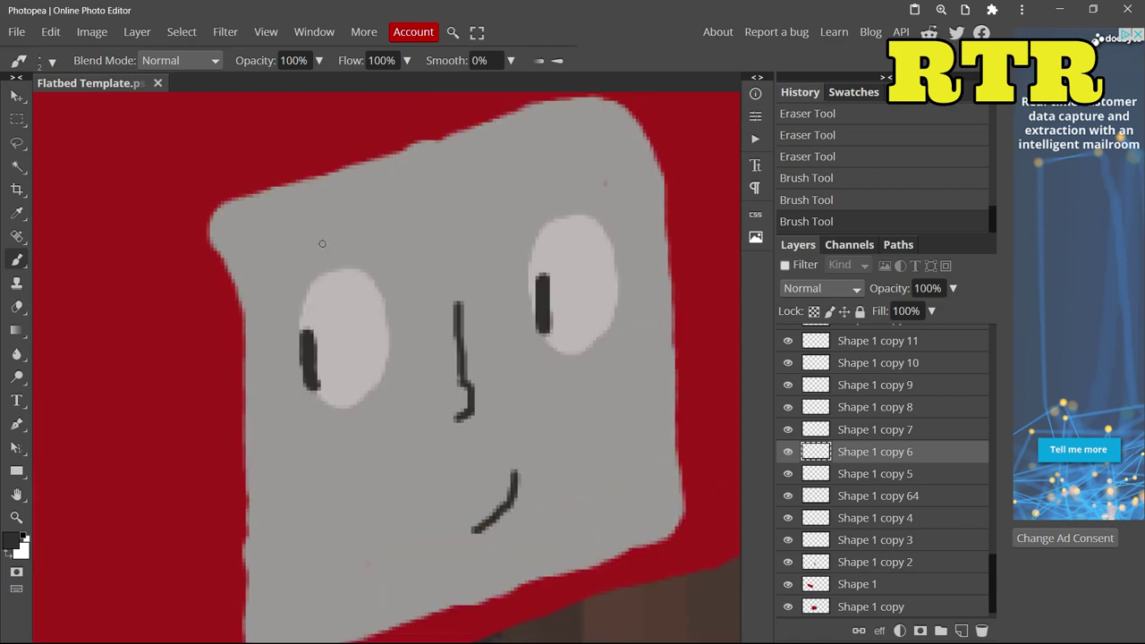
Outline and fill a tapered dark eyebrow above the left eye on the Shape 1 copy 7 layer.
key(ctrl+z)
mouse_move(312, 240)
mouse_down()
mouse_move(263, 278)
mouse_move(372, 217)
mouse_move(324, 206)
mouse_move(279, 283)
mouse_up()
key(alt+bracketright)
key(ctrl+z)
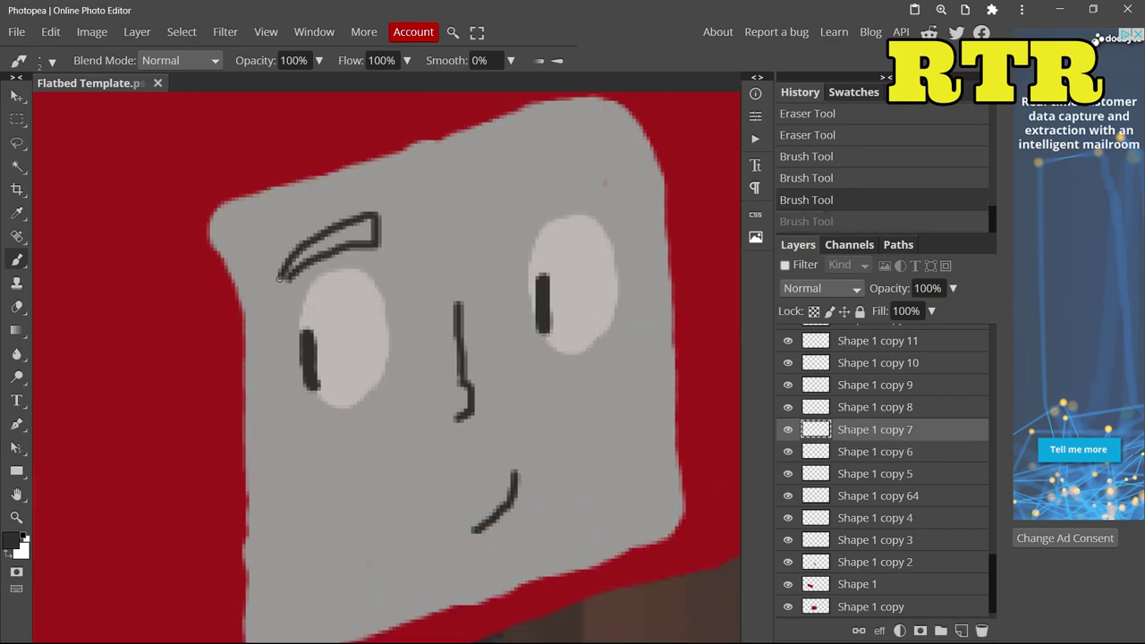
Duplicate the eyebrow and transform the copy above the right eye to 90.32% width, -100% height and 145.9° rotation.
right_click(895, 430)
click(810, 235)
click(50, 32)
click(128, 402)
drag(277, 247, 549, 197)
drag(497, 157, 483, 191)
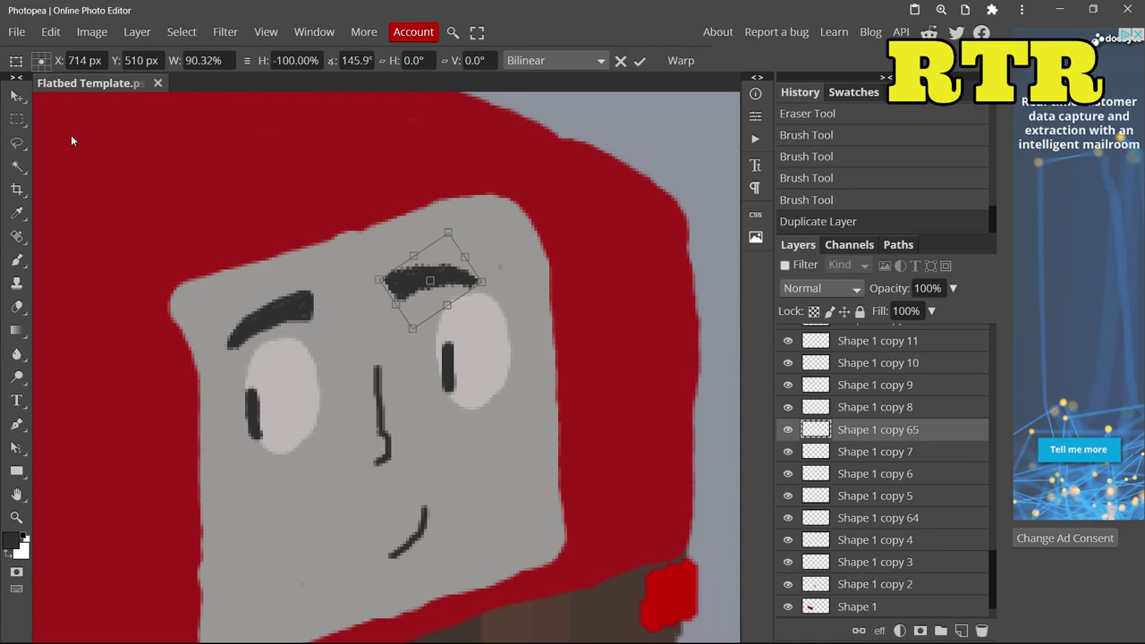
key(Return)
Move the left eyebrow and left eye closer to the nose.
key(v)
drag(286, 313, 328, 306)
drag(279, 386, 317, 378)
Shift the pupil layer so one pupil sits in the left eye, erase the stray pupil and duplicate the layer.
mouse_move(474, 349)
mouse_down()
mouse_move(465, 366)
mouse_move(293, 397)
mouse_up()
key(e)
click(207, 387)
key(v)
right_click(844, 496)
click(882, 85)
Adjust the positions of the eyes, pupils and eyebrows on the face panel.
scroll(294, 396, down, 2)
drag(323, 325, 315, 324)
click(440, 282)
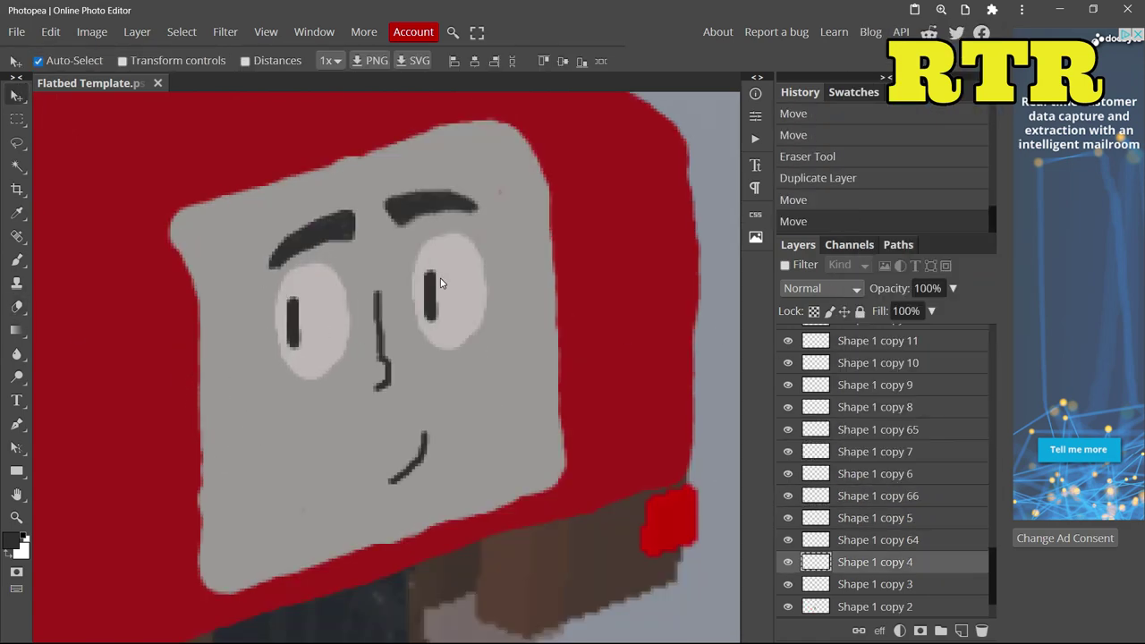
drag(456, 289, 463, 291)
drag(430, 206, 438, 206)
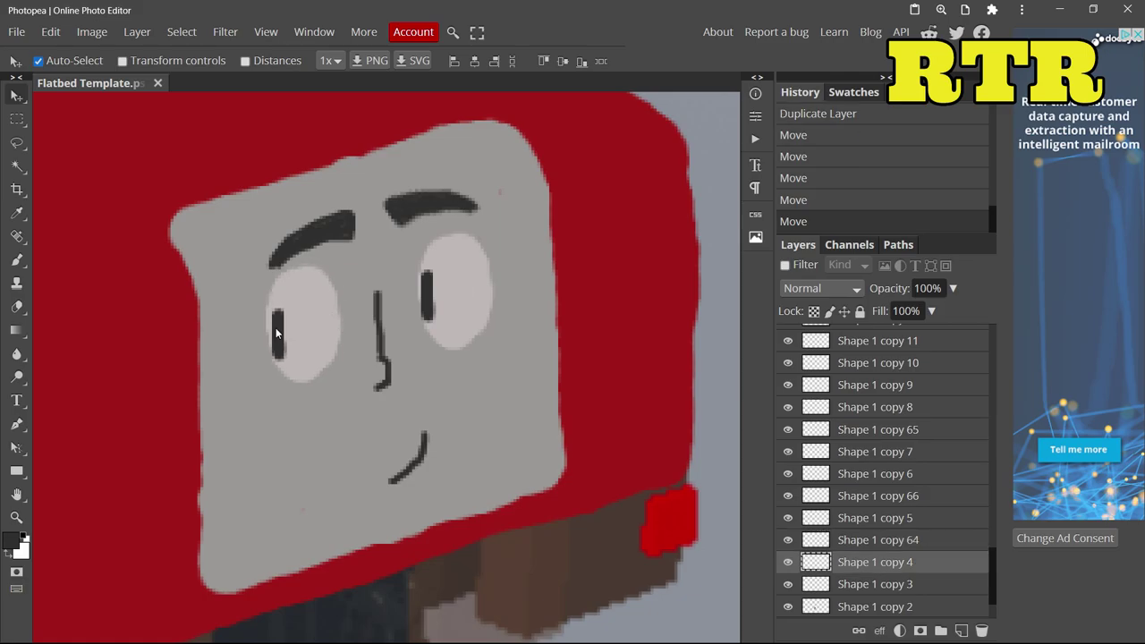
drag(332, 229, 302, 227)
Erase the nose on the Shape 1 copy 6 layer and redraw it as a thin line with a curved tip.
scroll(302, 228, down, 2)
key(e)
drag(377, 219, 385, 313)
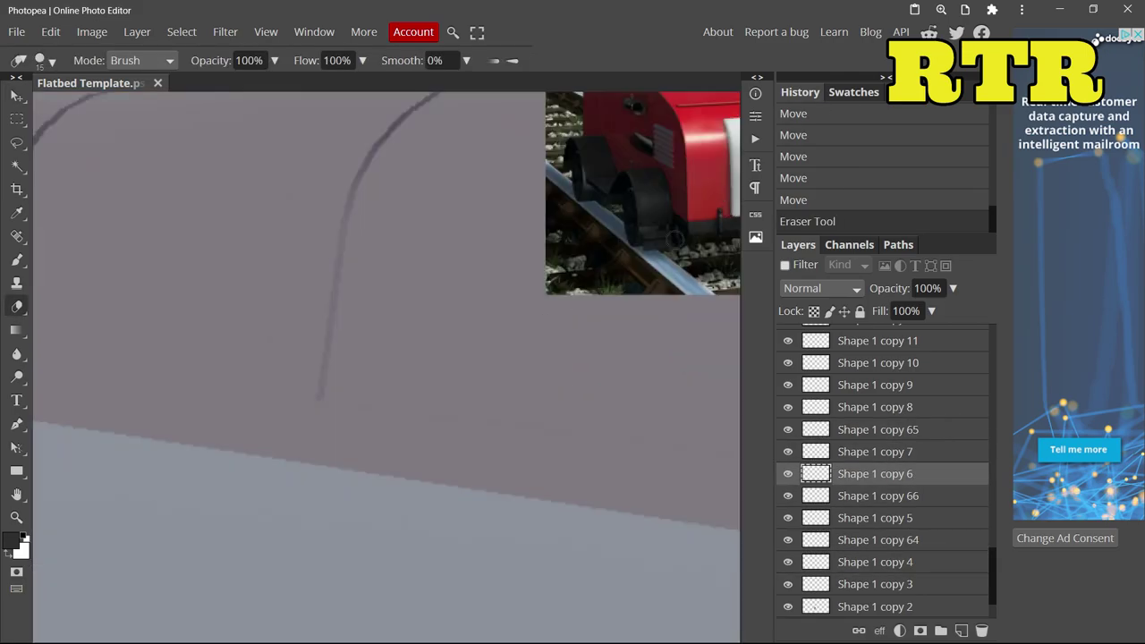
key(b)
scroll(371, 292, up, 3)
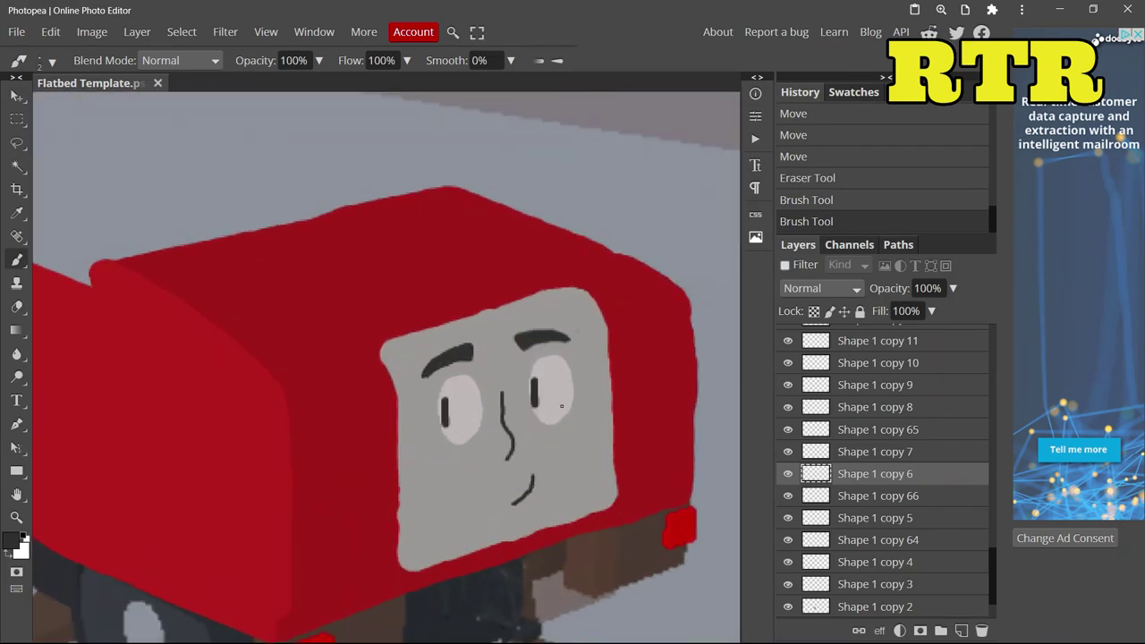
On the Shape 1 copy 10 layer, paint a thin dark line (2f2e2e) across the bonnet just above the face panel.
click(877, 363)
click(13, 541)
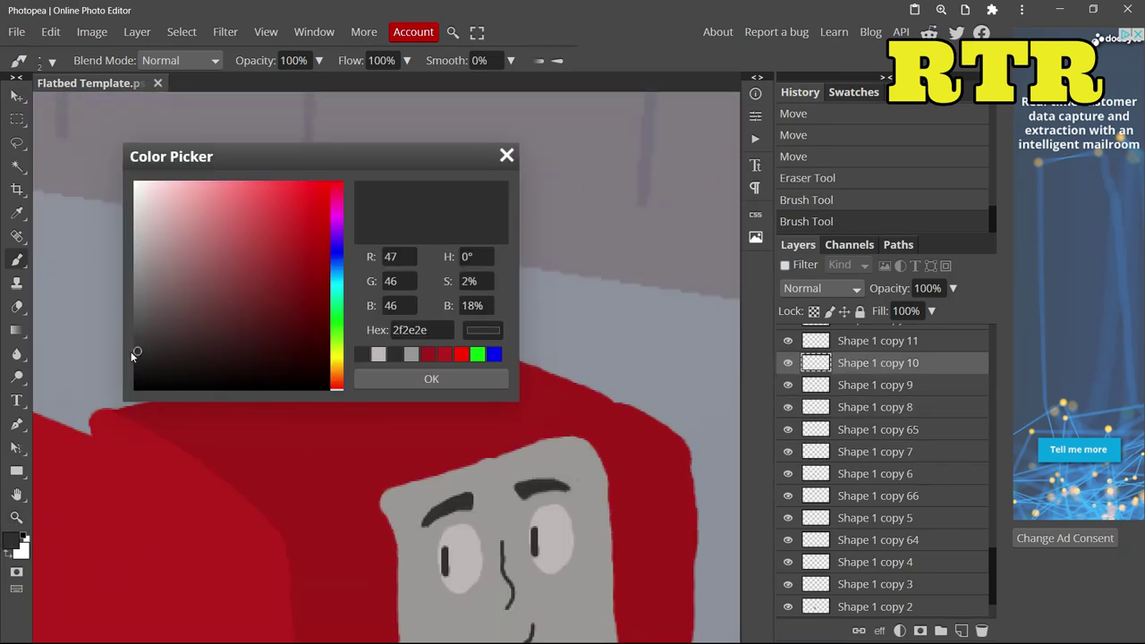
key(Return)
drag(550, 437, 639, 409)
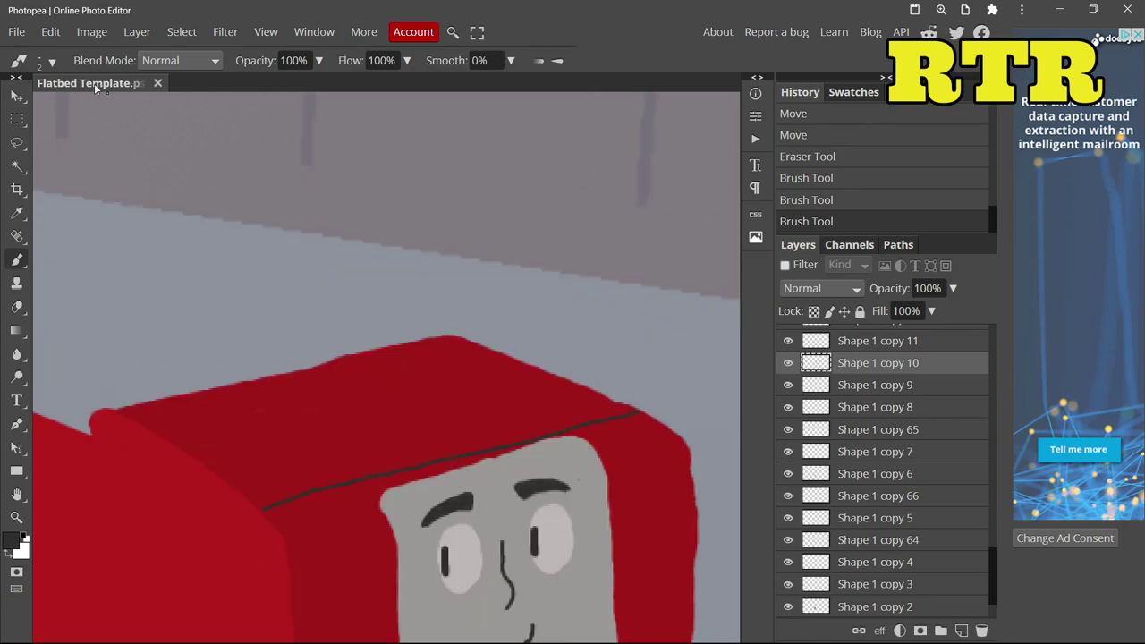
On the Shape 1 copy 11 layer, paint a dark size-12 strip down the middle of the bonnet and erase its overhanging front end.
click(878, 340)
click(40, 59)
drag(121, 106, 147, 107)
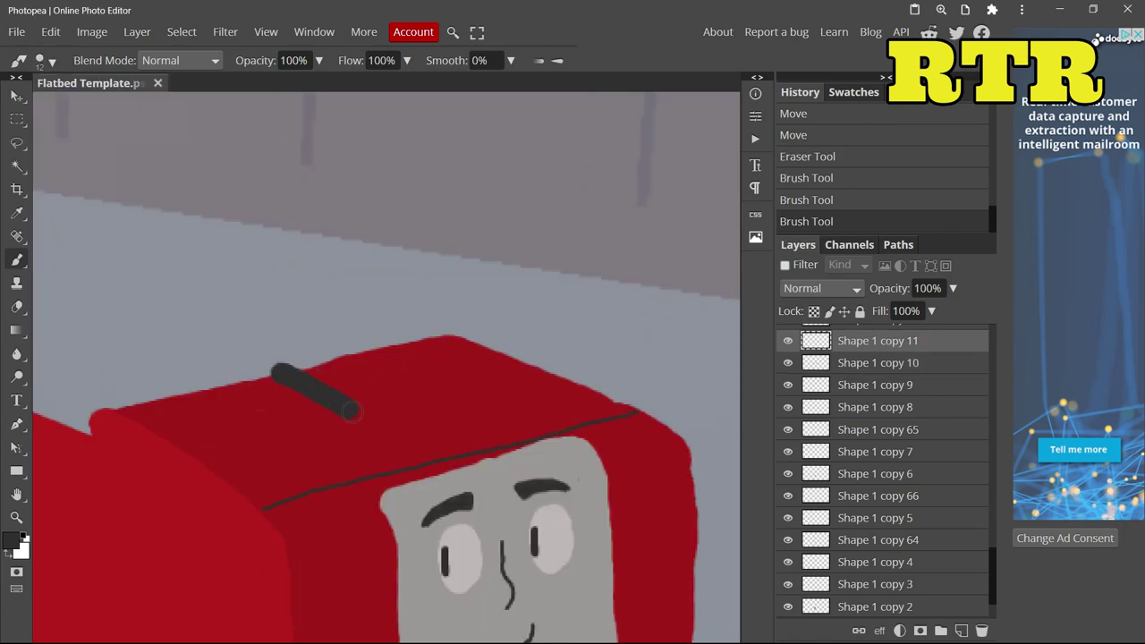
key(ctrl+z)
drag(298, 366, 322, 380)
drag(405, 442, 408, 442)
click(849, 199)
drag(470, 463, 454, 450)
key(ctrl+shift+z)
key(e)
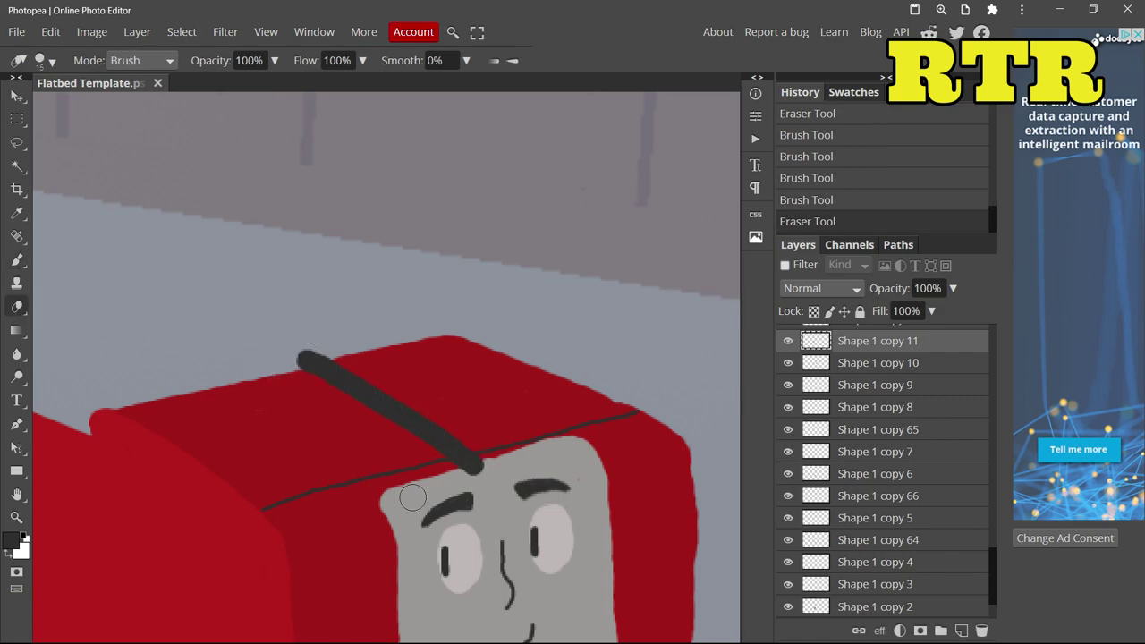
click(476, 467)
scroll(476, 468, down, 3)
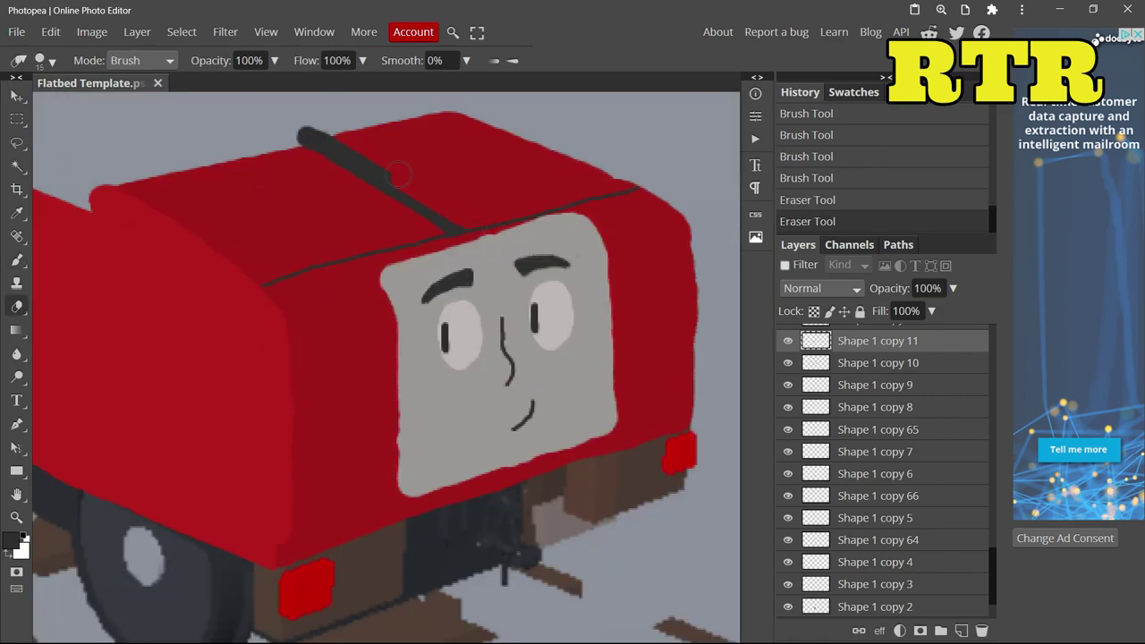
Compare with the reference photo and recolour the bonnet's centre strip to grey with a layer style on Shape 1 copy 11.
scroll(299, 117, down, 5)
scroll(707, 170, up, 6)
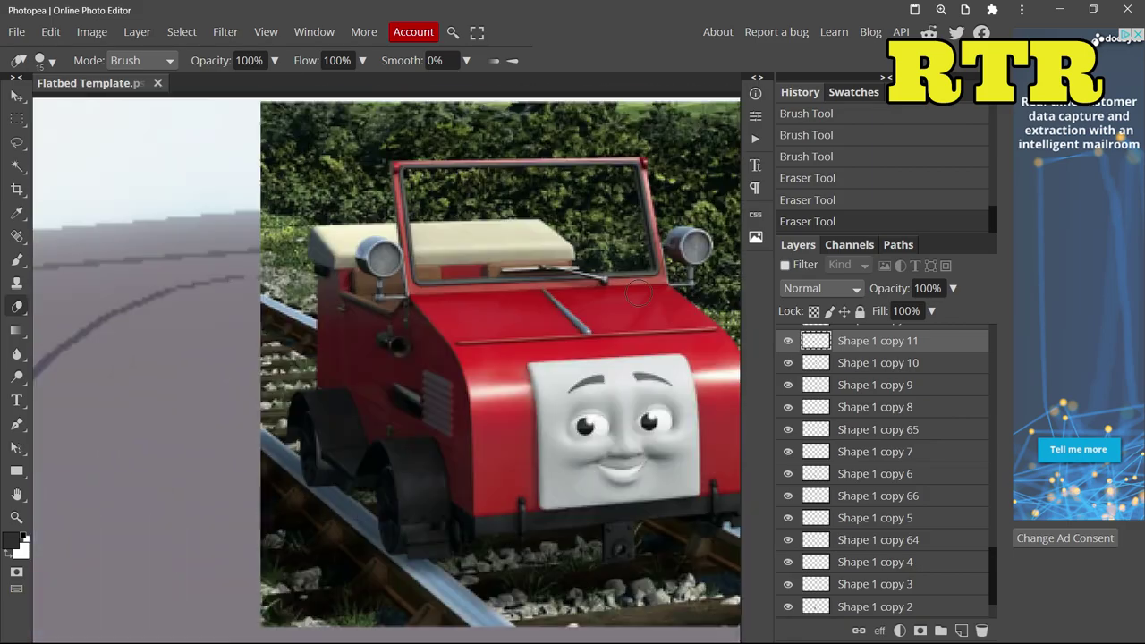
scroll(707, 170, down, 5)
right_click(708, 170)
click(770, 181)
click(513, 251)
click(595, 192)
click(596, 192)
scroll(426, 386, up, 1)
scroll(427, 386, up, 4)
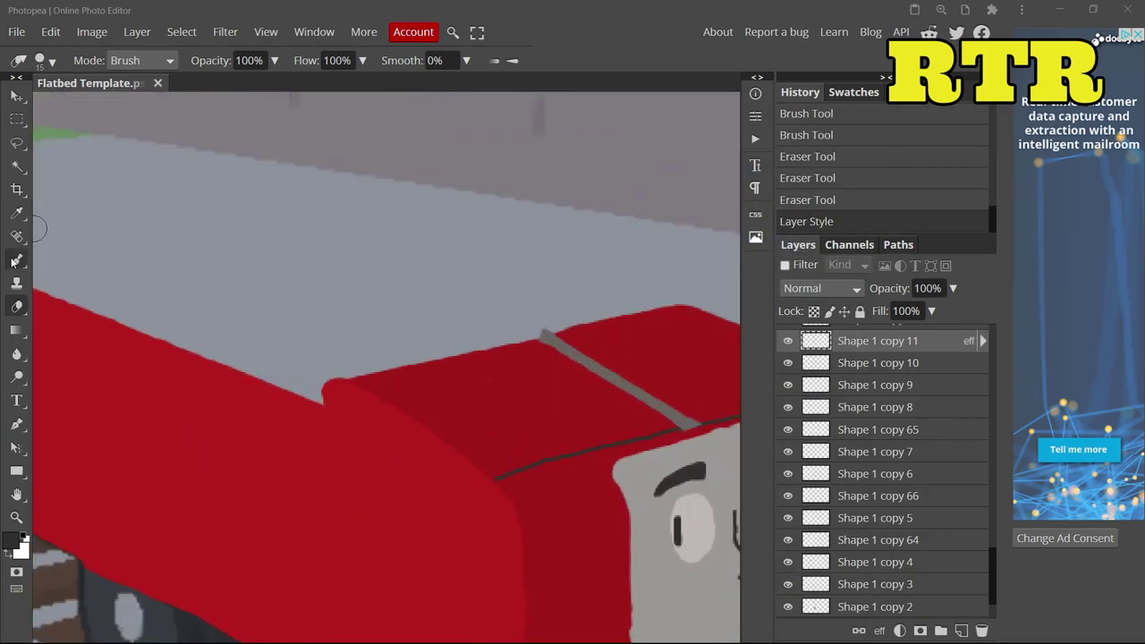
Pick the body's bright red as the brush colour.
key(b)
alt+click(382, 392)
key(ctrl+z)
mouse_move(322, 398)
mouse_down()
mouse_move(332, 193)
mouse_move(306, 393)
mouse_up()
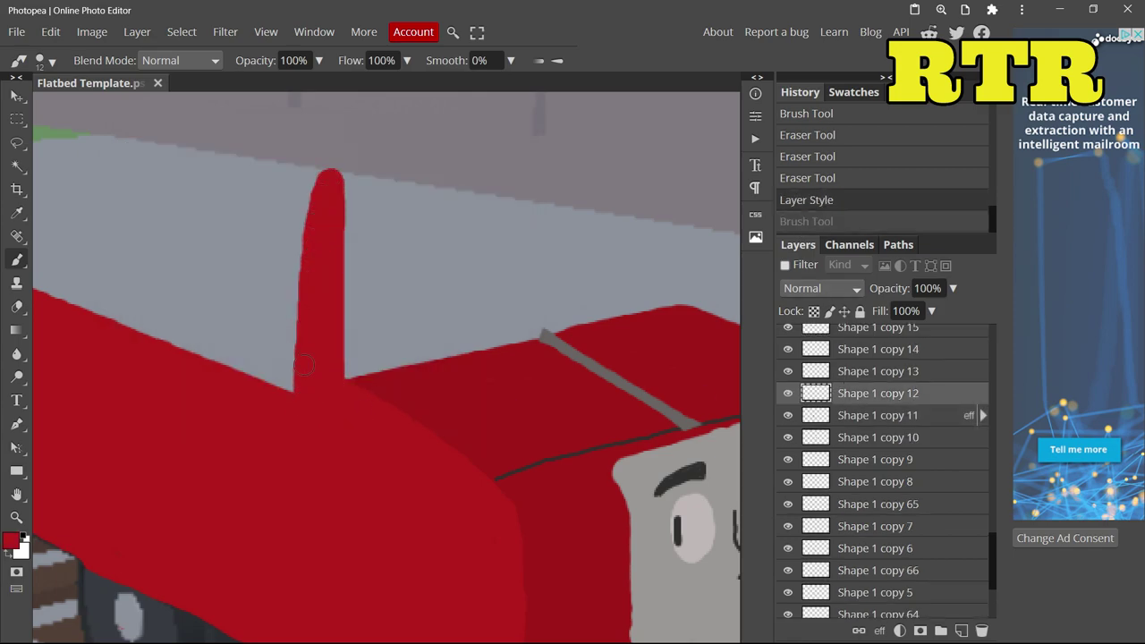
click(813, 201)
drag(329, 248, 340, 127)
scroll(388, 499, up, 3)
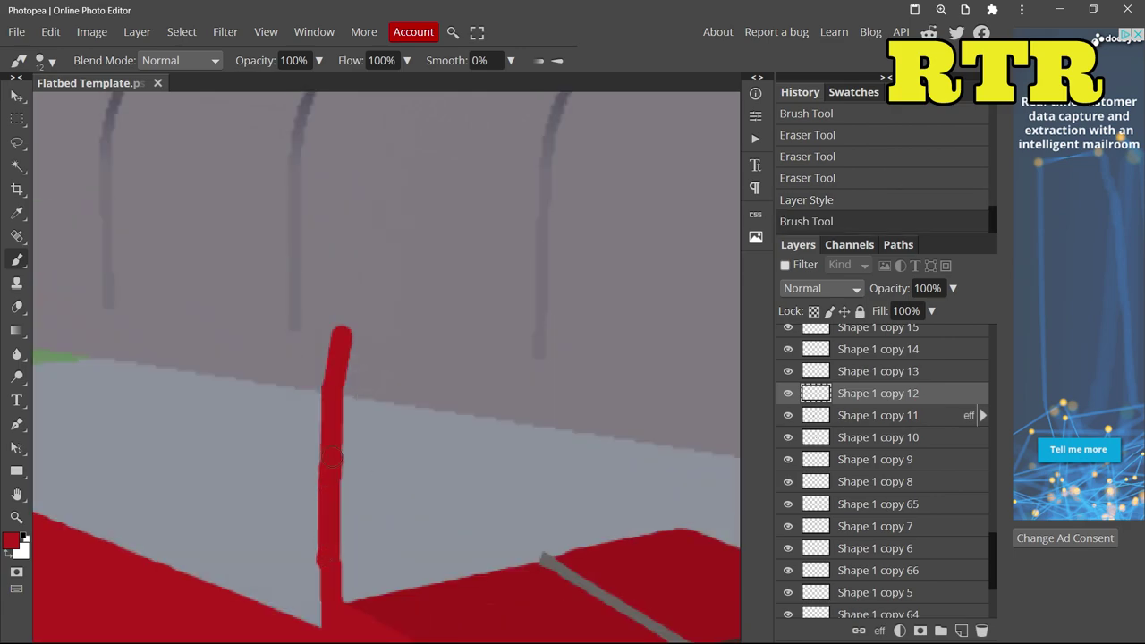
mouse_move(351, 313)
mouse_down()
mouse_move(345, 421)
mouse_move(336, 354)
mouse_up()
key(b)
scroll(217, 338, down, 3)
scroll(217, 338, up, 2)
key(ctrl+z)
key(ctrl+z)
key(ctrl+z)
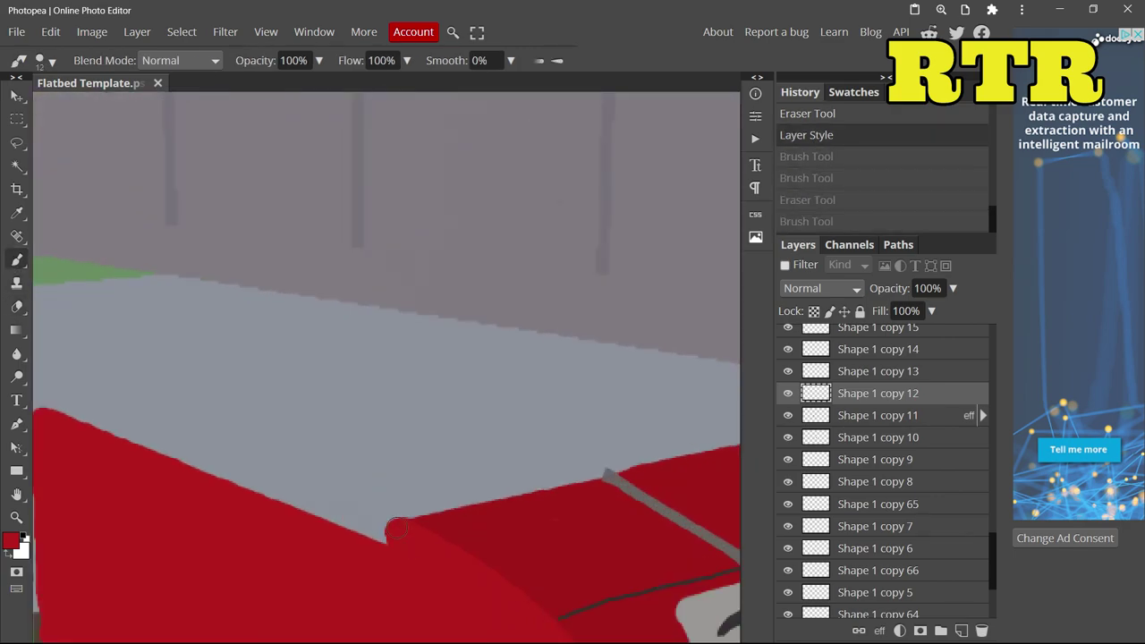
On the Shape 1 copy 12 layer, paint two slanted red windscreen posts rising from the rear corners of the bonnet.
scroll(291, 459, down, 1)
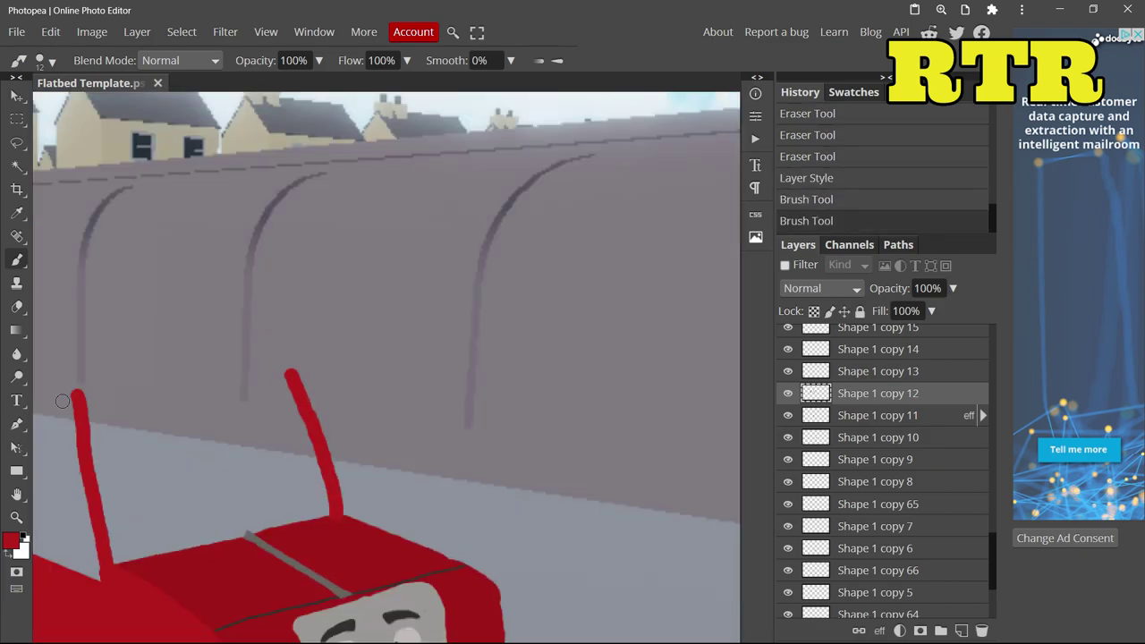
drag(283, 353, 300, 394)
scroll(300, 393, down, 3)
scroll(215, 269, up, 4)
key(e)
drag(219, 380, 192, 307)
key(b)
drag(200, 259, 230, 387)
Trim the edges of the red windscreen posts with the eraser.
scroll(302, 414, down, 1)
key(e)
mouse_move(577, 573)
mouse_down()
mouse_move(477, 288)
mouse_move(505, 273)
mouse_move(555, 411)
mouse_move(488, 243)
mouse_up()
key(b)
click(16, 305)
drag(560, 317, 600, 458)
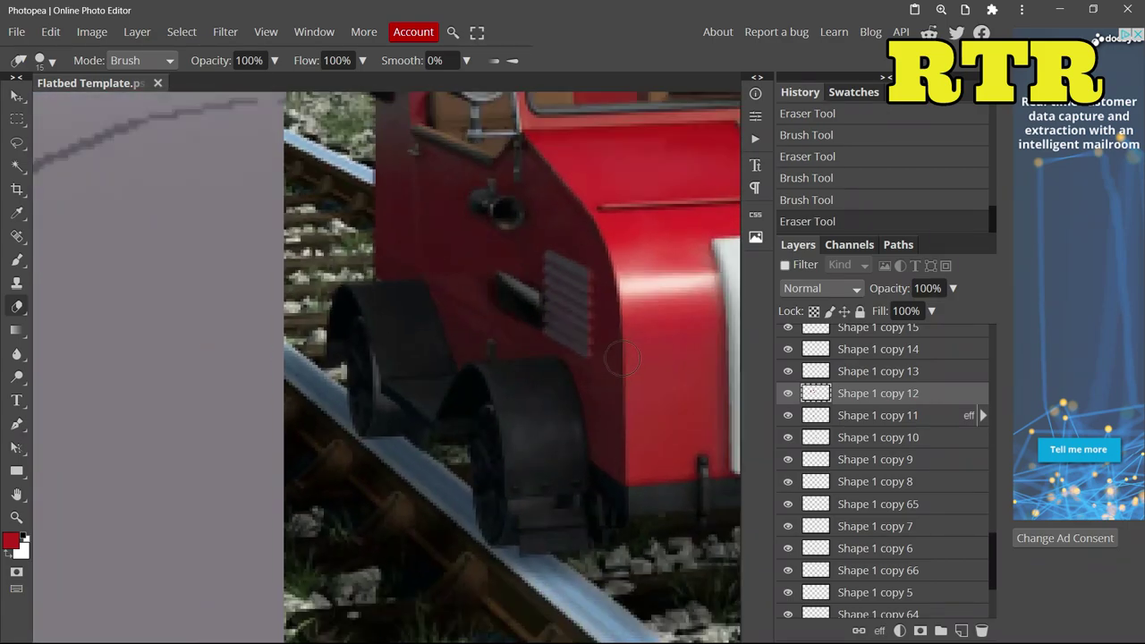
Join the tops of the two windscreen posts with a red bar.
scroll(576, 602, down, 2)
scroll(506, 626, up, 2)
mouse_move(161, 309)
mouse_down()
mouse_move(488, 224)
mouse_move(350, 230)
mouse_up()
key(b)
mouse_move(161, 313)
mouse_down()
mouse_move(528, 240)
mouse_move(296, 296)
mouse_move(622, 246)
mouse_up()
click(832, 202)
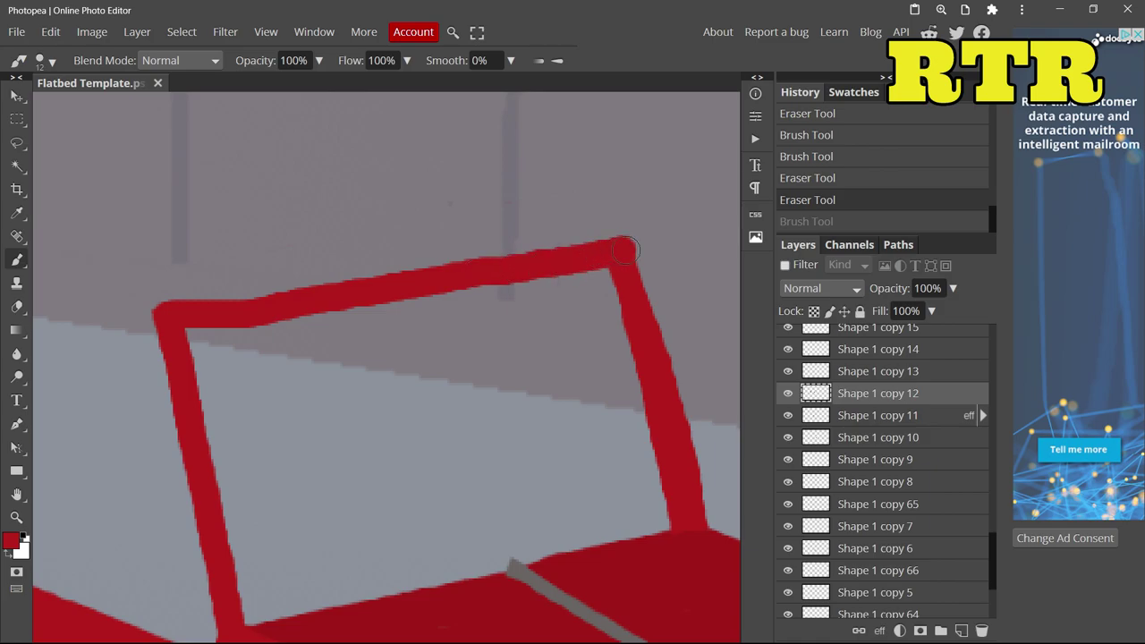
scroll(254, 370, down, 2)
On the Shape 1 copy 13 layer, paint the side face of the folded roof in cream above the vehicle's rear side.
click(878, 371)
scroll(239, 536, down, 1)
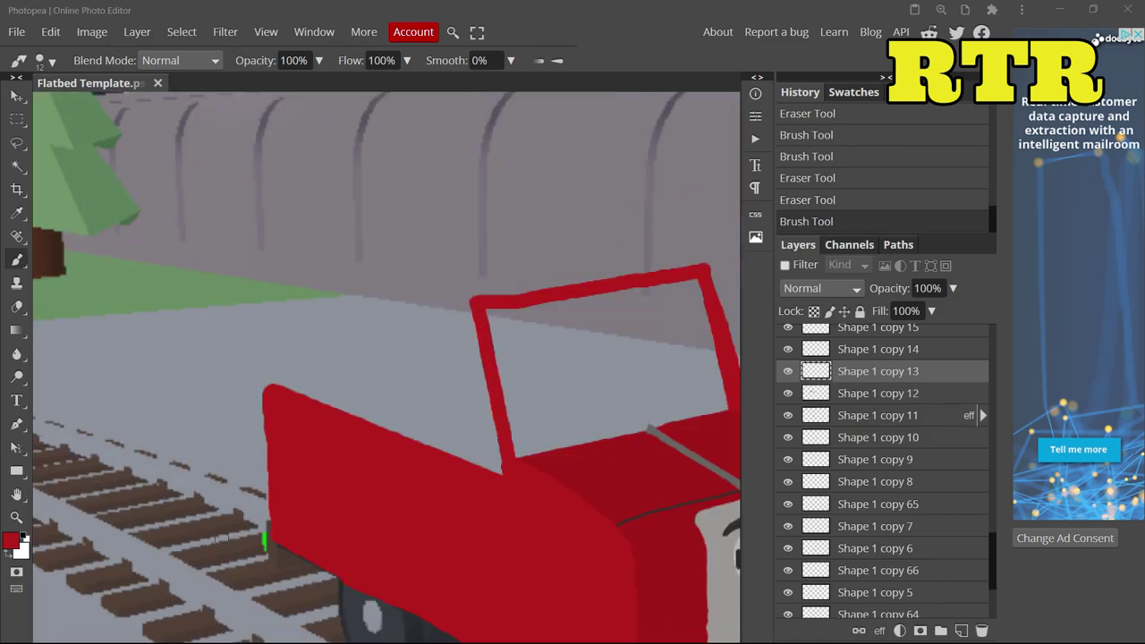
click(11, 540)
click(623, 265)
click(431, 379)
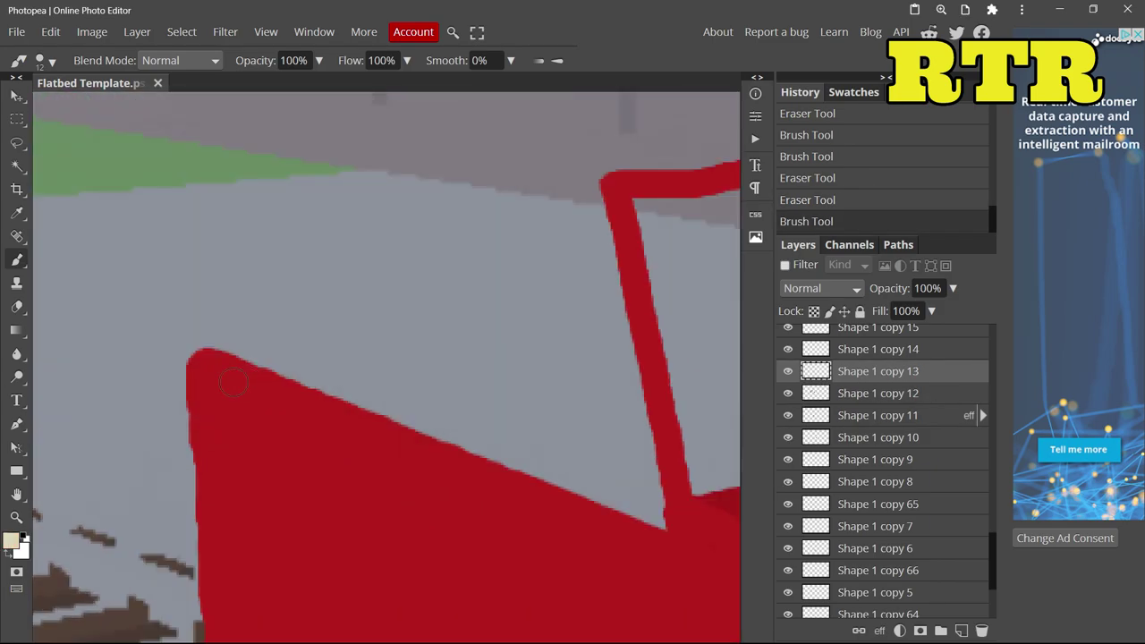
mouse_move(230, 301)
mouse_down()
mouse_move(273, 375)
mouse_move(359, 320)
mouse_move(621, 274)
mouse_move(501, 289)
mouse_up()
Place the Shape 1 copy 14 layer directly below Shape 1 copy 8 and paint the folded roof's front face in darker beige.
scroll(239, 346, down, 2)
drag(884, 504, 884, 499)
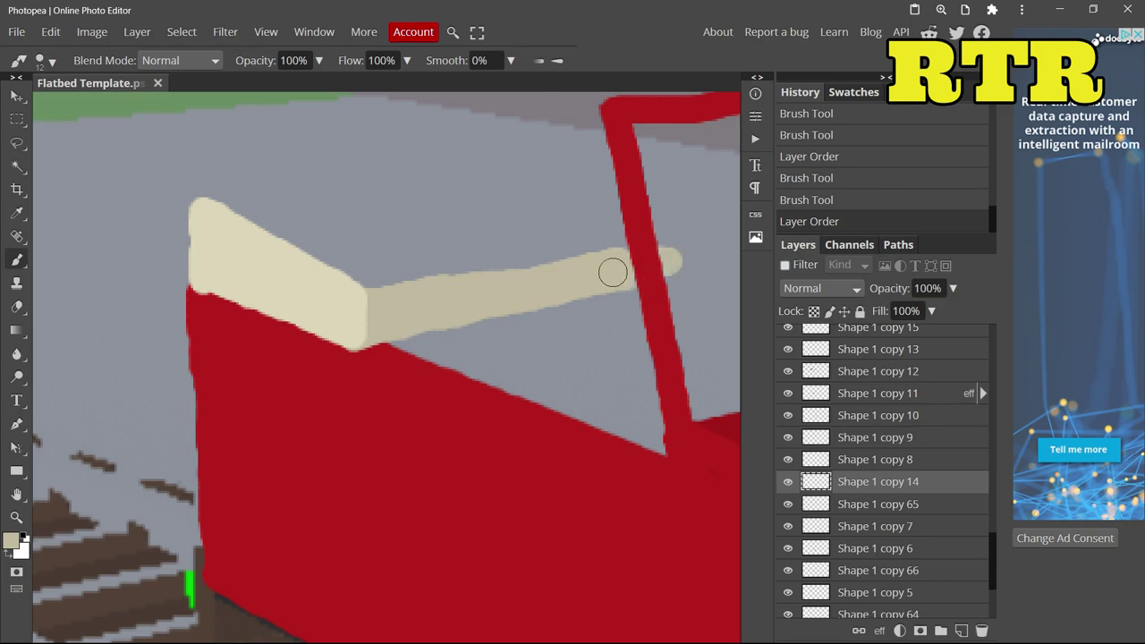
scroll(690, 237, down, 5)
scroll(302, 450, up, 4)
click(302, 450)
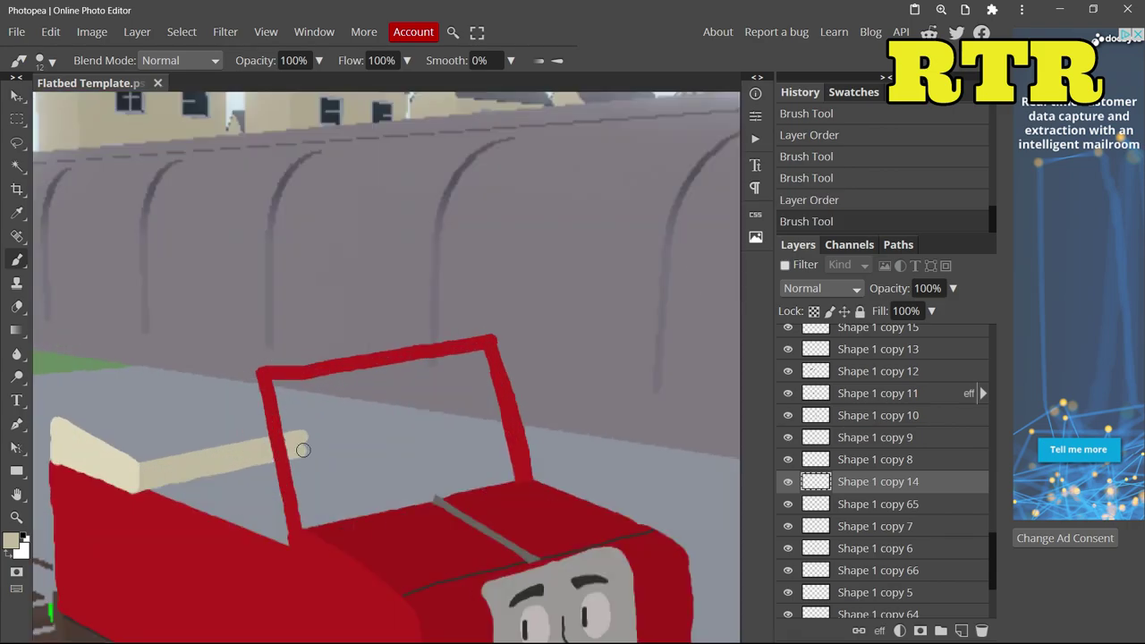
scroll(327, 434, down, 2)
On the Shape 1 copy 65 layer, fill the folded roof's top surface with light cream and clean its edges with the eraser.
key(alt+bracketleft)
click(10, 540)
click(164, 197)
click(430, 378)
drag(188, 370, 134, 377)
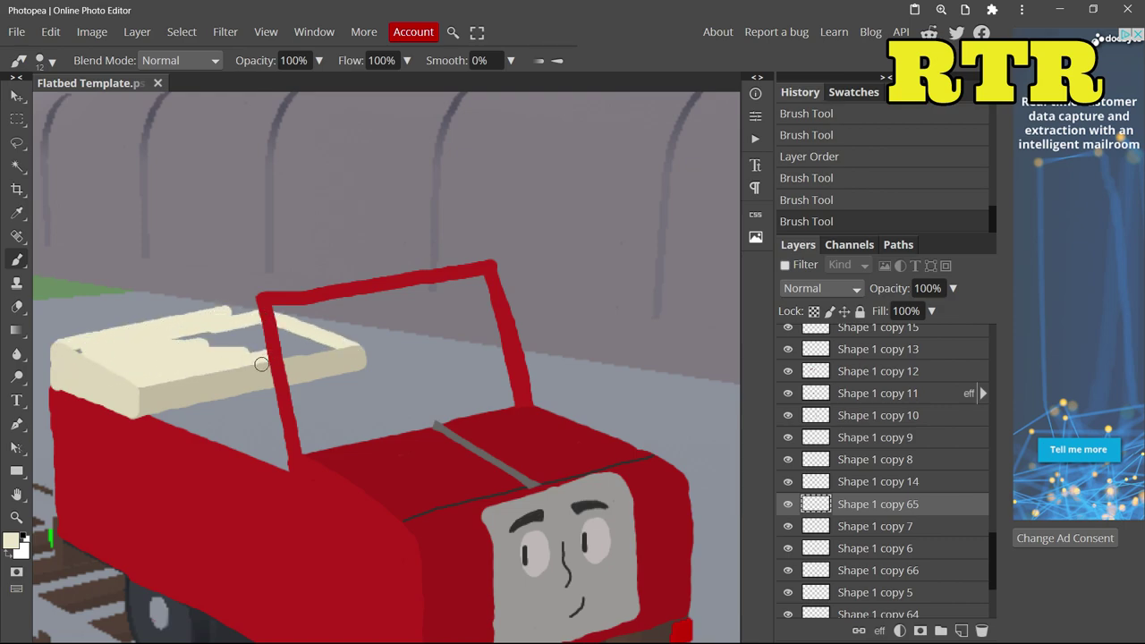
click(65, 357)
key(e)
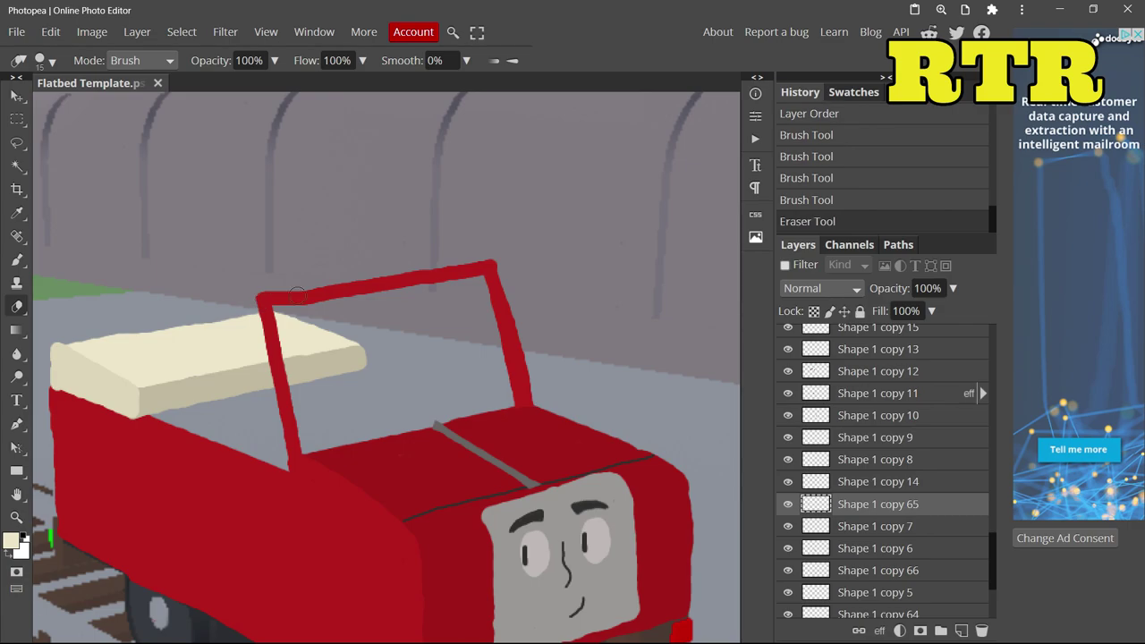
click(260, 302)
scroll(259, 302, down, 5)
scroll(131, 466, up, 6)
Set the brush to dark red (8d1a19) and move the Shape 1 copy 5 layer to just above Background.
click(872, 492)
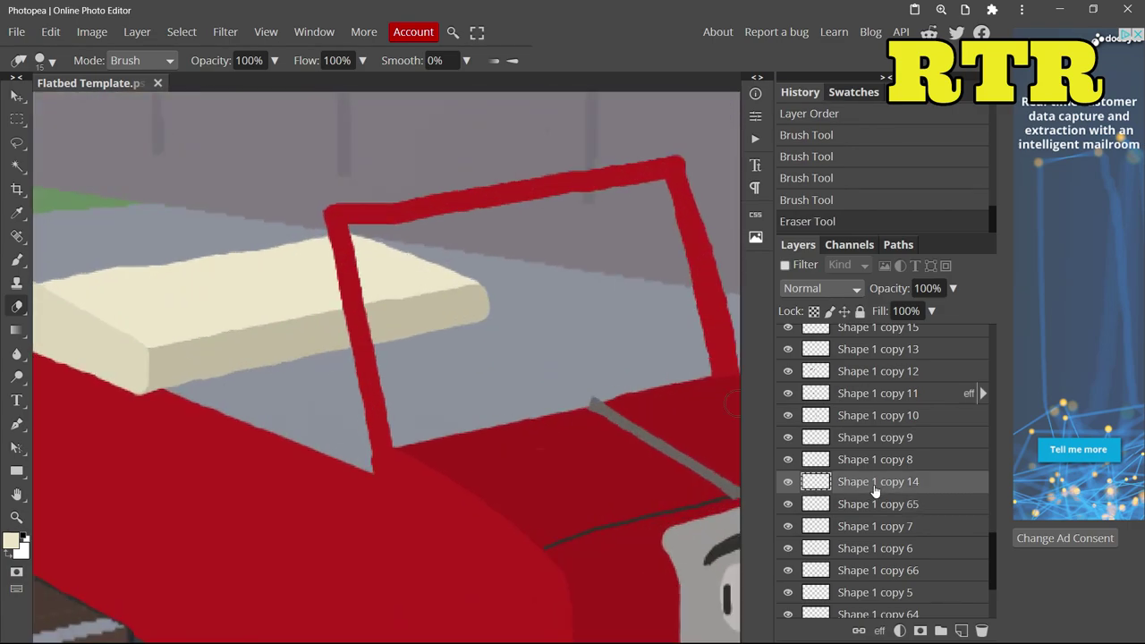
scroll(872, 492, down, 3)
click(872, 452)
key(b)
click(11, 540)
click(294, 263)
click(421, 378)
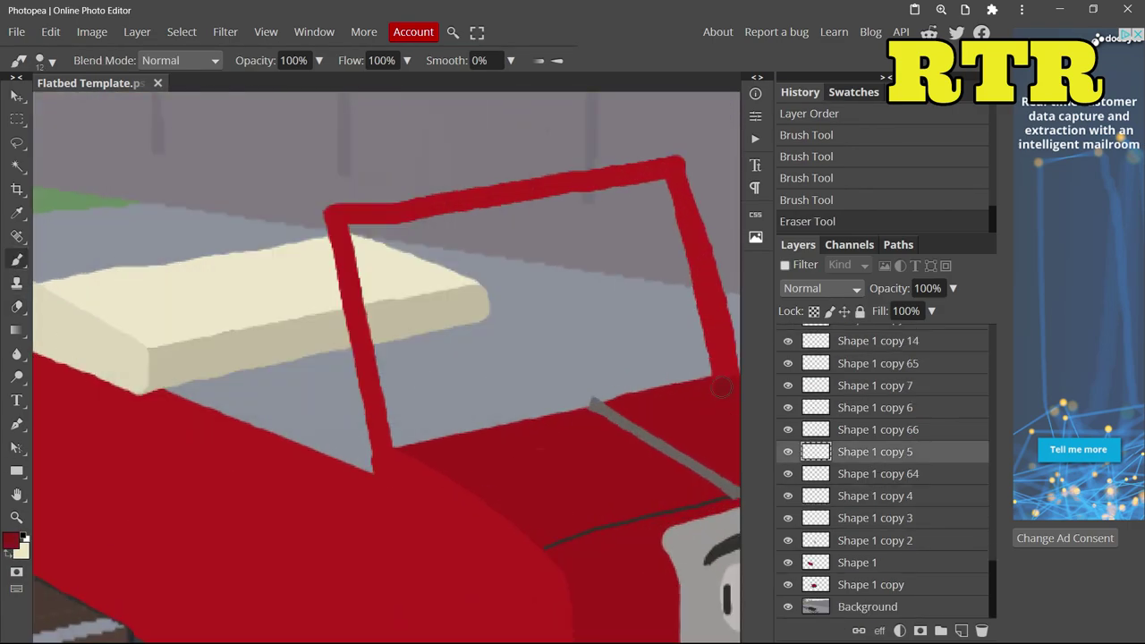
drag(872, 451, 850, 563)
scroll(358, 384, down, 4)
scroll(231, 386, up, 4)
key(ctrl+[)
Paint the far inner side wall dark red behind the windscreen, erase the stray paint and straighten the wall's edge near the roof.
scroll(231, 386, down, 1)
mouse_move(232, 371)
mouse_down()
mouse_move(255, 286)
mouse_move(421, 314)
mouse_move(197, 322)
mouse_move(269, 363)
mouse_up()
scroll(238, 331, down, 3)
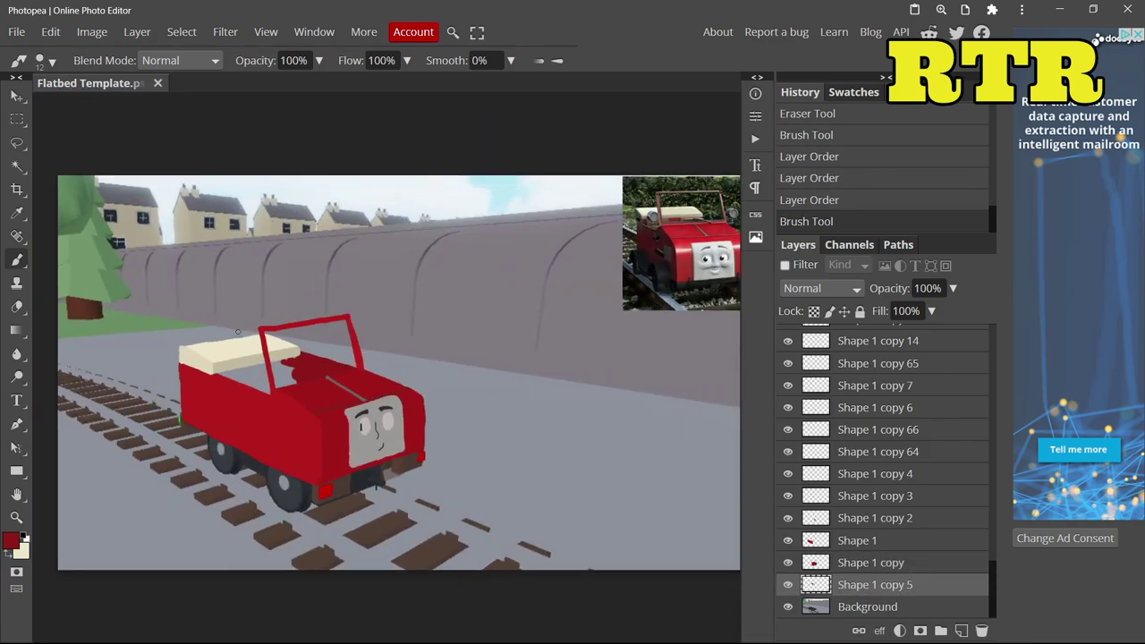
scroll(248, 358, up, 3)
drag(488, 501, 483, 407)
click(16, 306)
drag(486, 332, 486, 519)
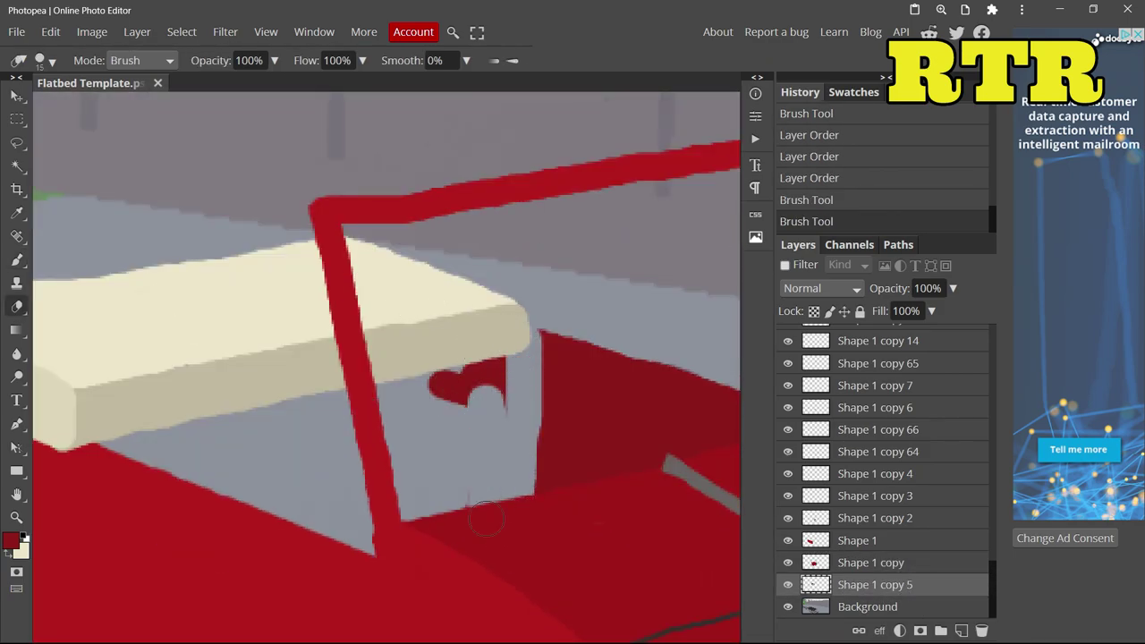
key(b)
drag(530, 362, 524, 473)
drag(525, 472, 525, 325)
Fill the interior beneath the cream roof with a deeper red and trim the excess with the eraser.
click(10, 541)
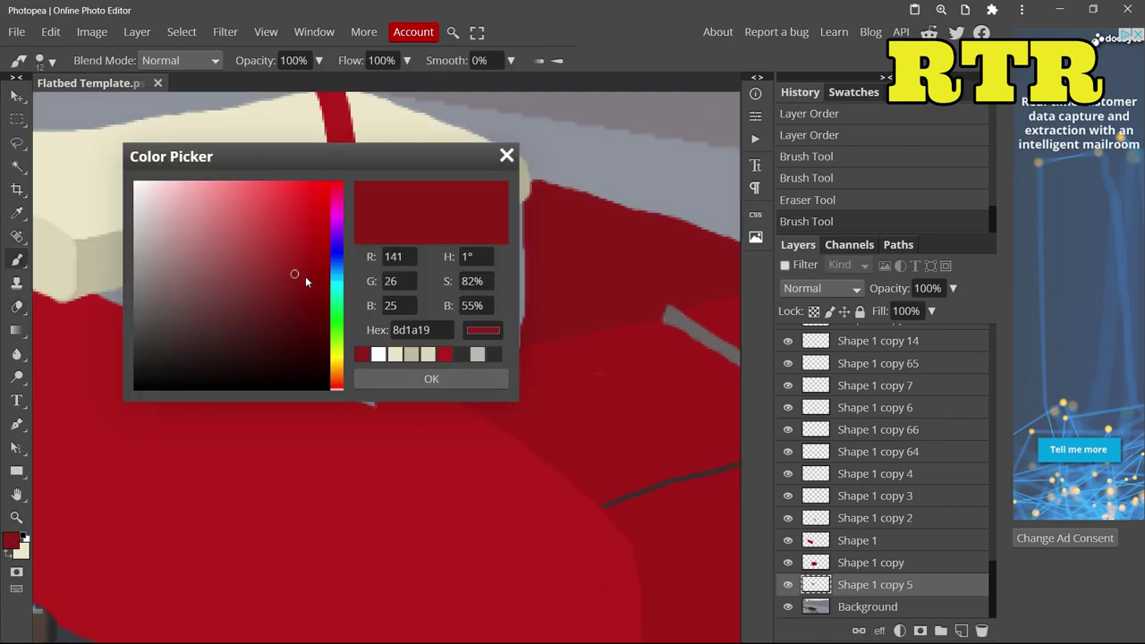
click(429, 376)
mouse_move(89, 294)
mouse_down()
mouse_move(286, 331)
mouse_move(345, 264)
mouse_move(429, 295)
mouse_move(510, 259)
mouse_move(458, 328)
mouse_up()
drag(399, 391, 282, 367)
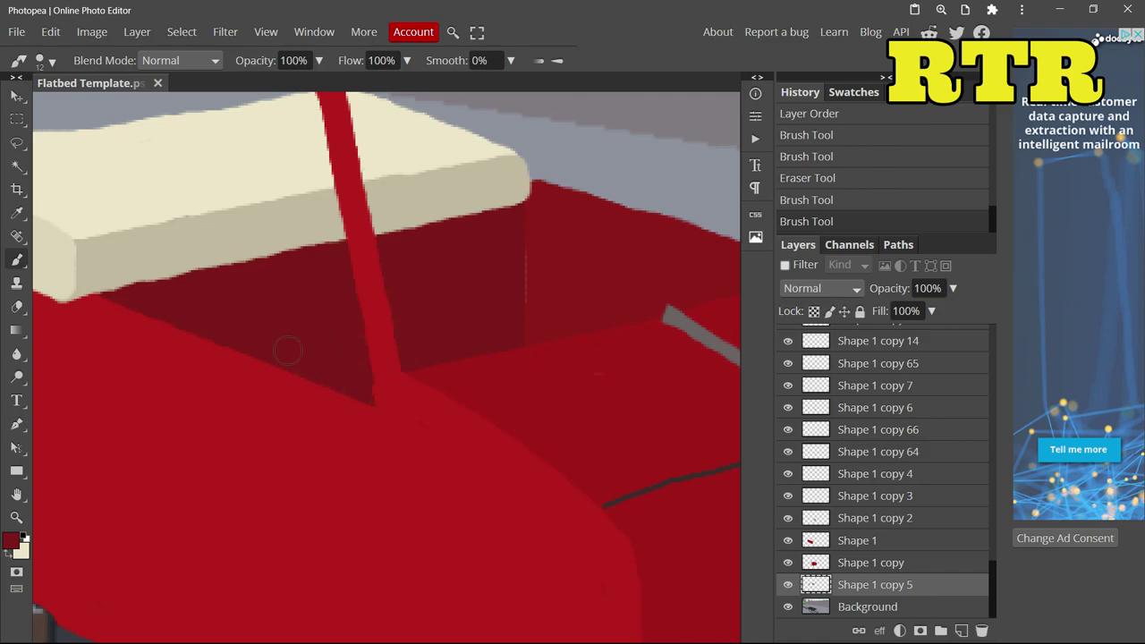
scroll(282, 367, down, 5)
scroll(179, 358, up, 2)
scroll(210, 309, down, 2)
scroll(209, 308, up, 5)
key(e)
mouse_move(429, 295)
mouse_down()
mouse_move(576, 337)
mouse_move(662, 380)
mouse_up()
scroll(663, 381, down, 5)
scroll(130, 447, up, 2)
scroll(130, 447, up, 3)
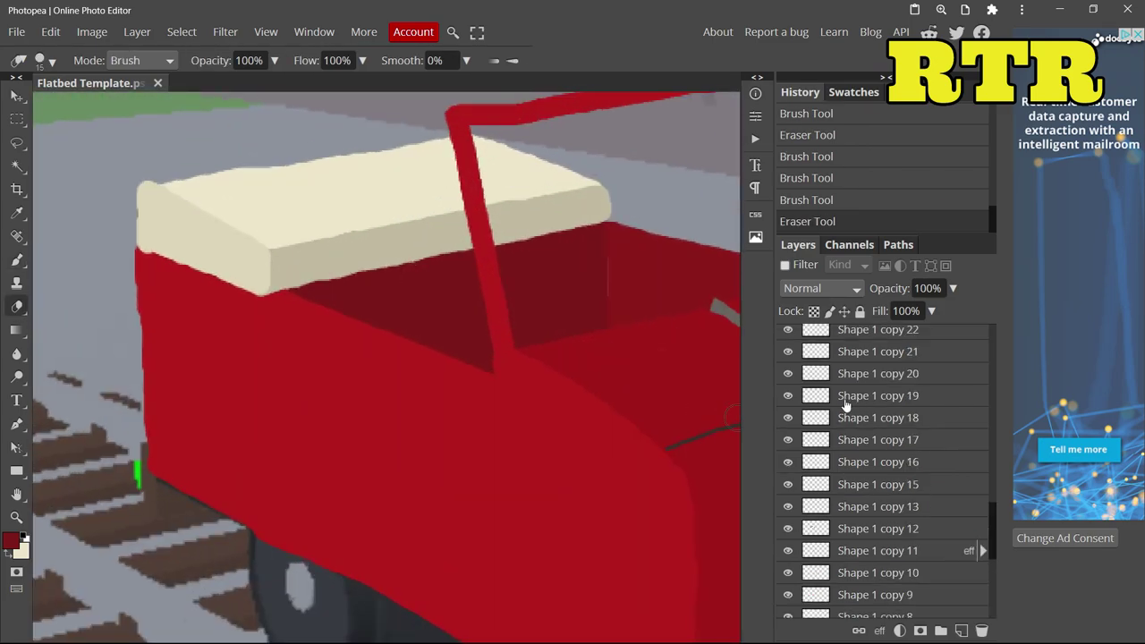
On the Shape 1 copy 19 layer, paint a dark grey size-5 trim line along the near side's opening up to the windscreen post.
click(11, 540)
click(428, 379)
key(b)
click(40, 60)
click(276, 295)
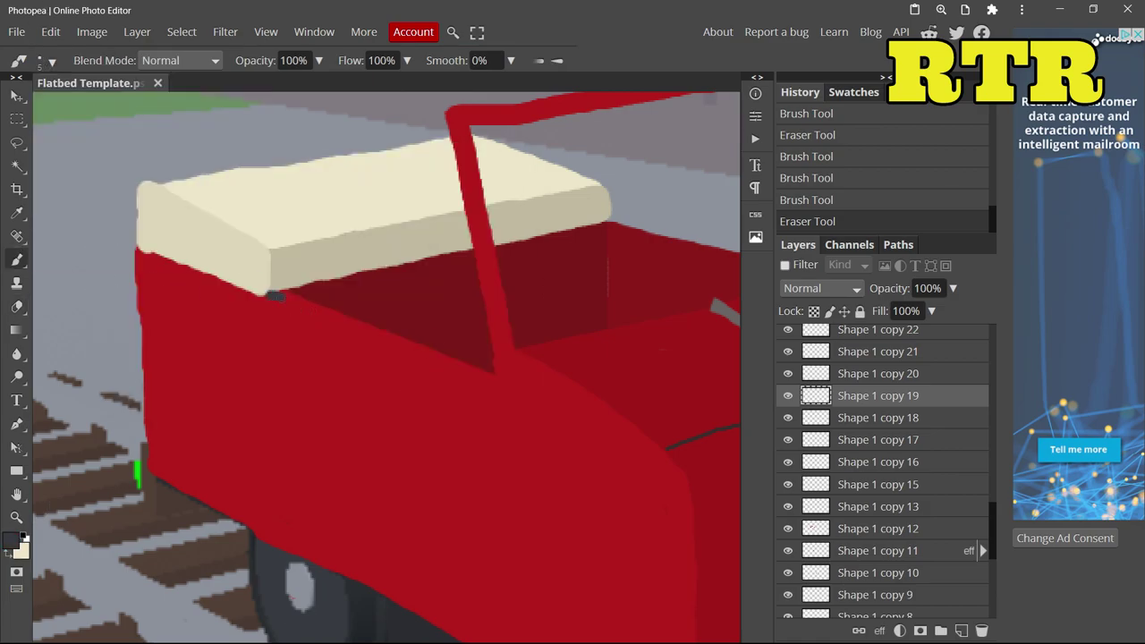
key(ctrl+z)
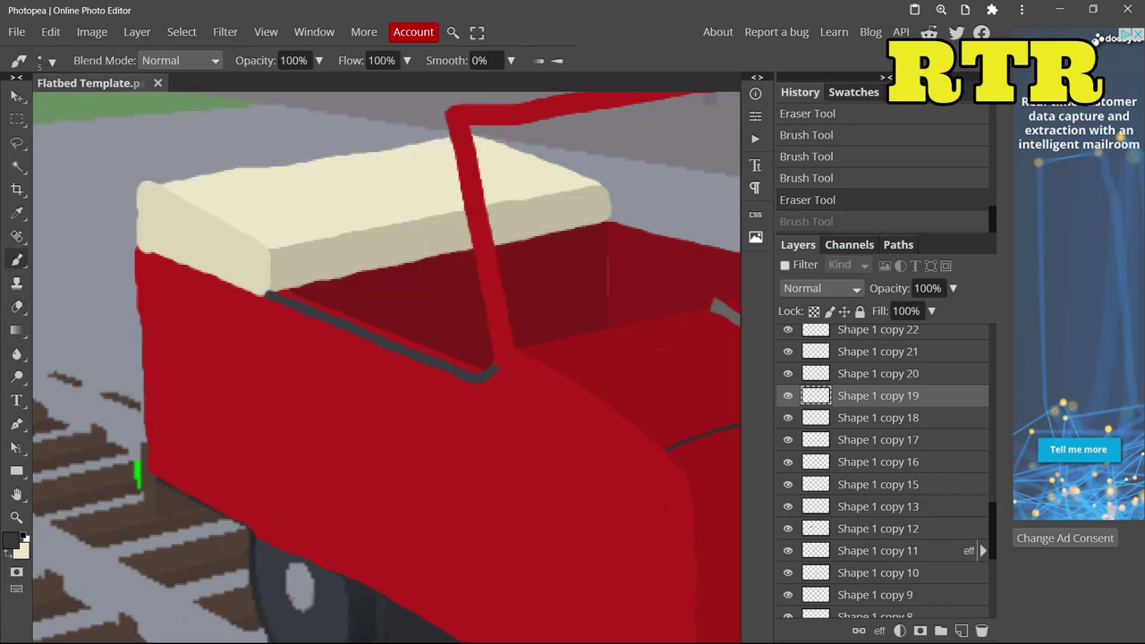
key(ctrl+shift+z)
Add the same dark grey trim along the upper edge of the far side wall.
scroll(131, 357, down, 5)
scroll(130, 357, up, 8)
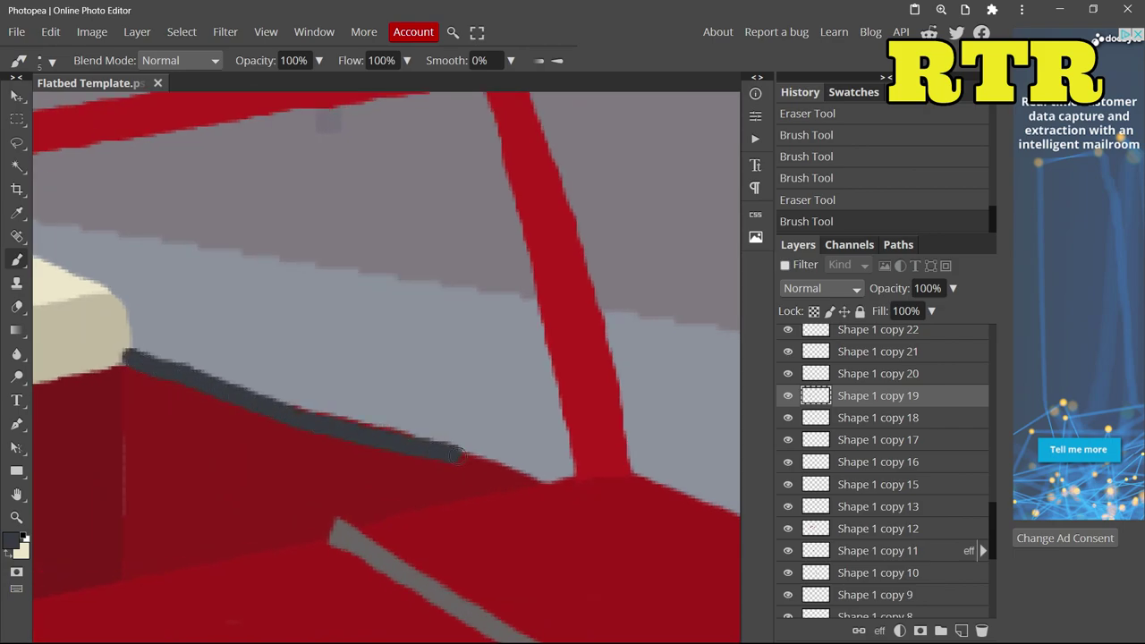
click(16, 307)
On the Shape 1 copy 20 layer, paint a stack of parallel grey vent slats on the side of the bonnet.
scroll(556, 405, up, 5)
click(11, 541)
click(429, 378)
key(b)
click(878, 373)
drag(246, 479, 377, 519)
key(ctrl+z)
drag(247, 481, 387, 528)
drag(255, 463, 391, 510)
mouse_move(255, 441)
mouse_down()
mouse_move(396, 498)
mouse_move(367, 466)
mouse_up()
Square off the ends of the vent slats with the eraser and move the vent higher on the side.
click(17, 306)
drag(270, 413, 257, 461)
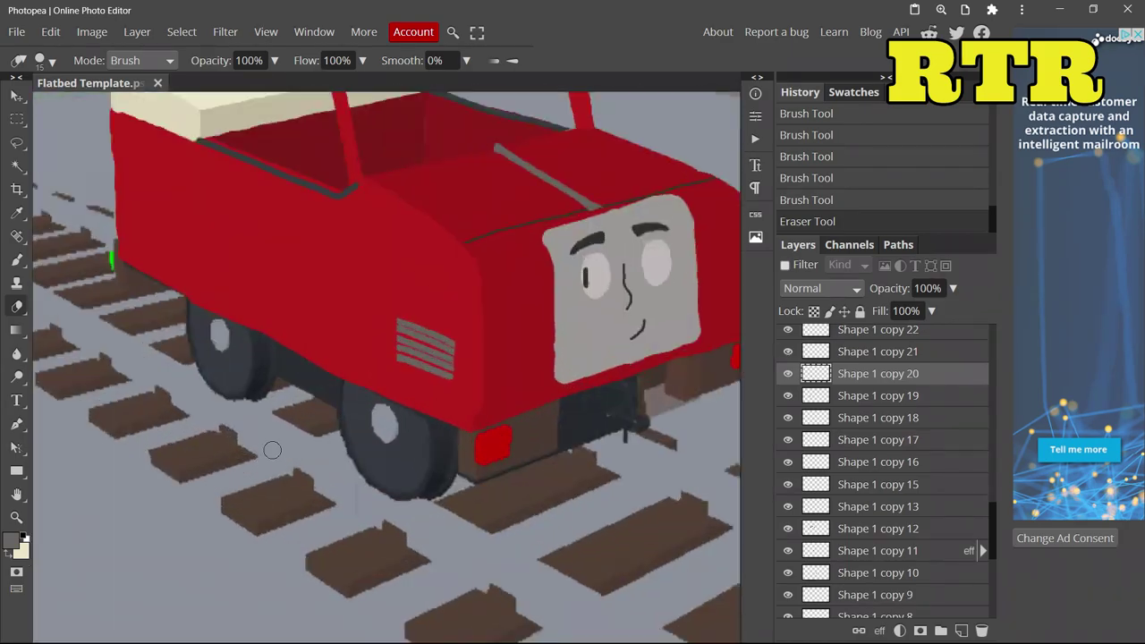
key(v)
drag(645, 295, 673, 278)
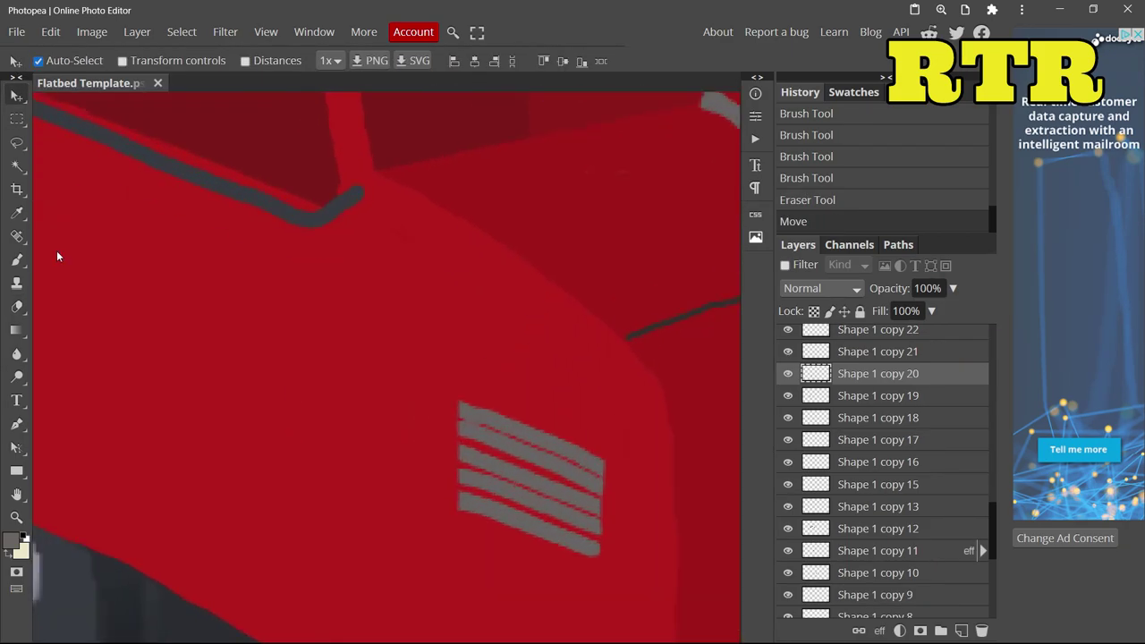
Paint a dark grey block on the side panel directly behind the vent slats.
key(b)
click(11, 540)
key(Return)
drag(407, 512, 353, 484)
scroll(441, 428, down, 3)
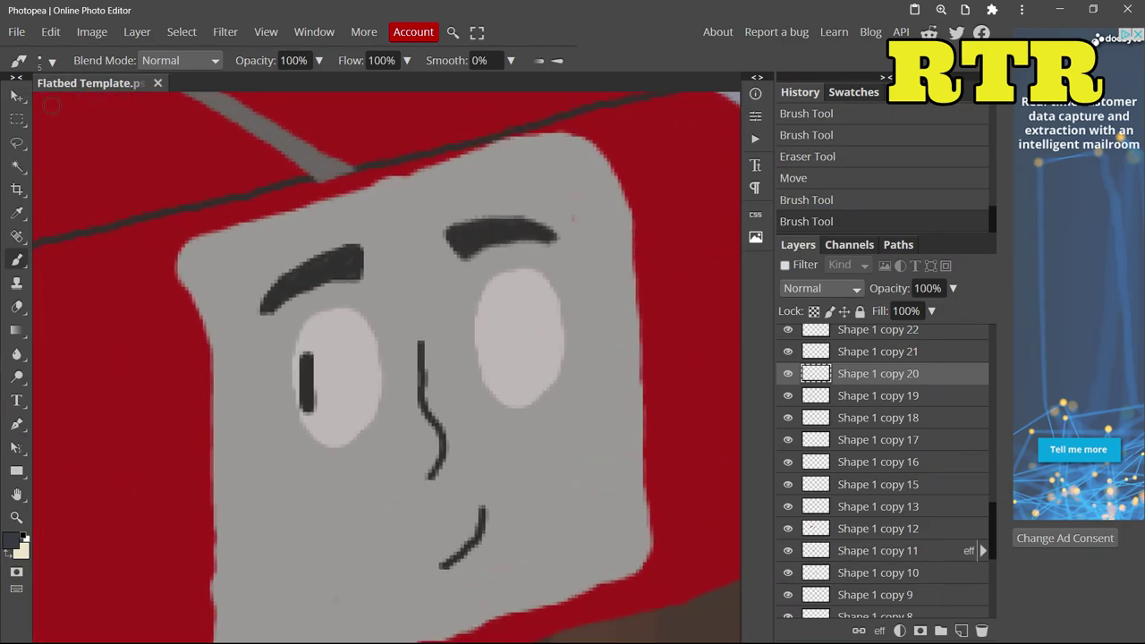
Duplicate the Shape 1 copy 66 pupil layer and move the duplicate into the eye that lacks a pupil.
key(v)
scroll(882, 492, down, 3)
click(872, 609)
key(ctrl+j)
drag(525, 365, 287, 410)
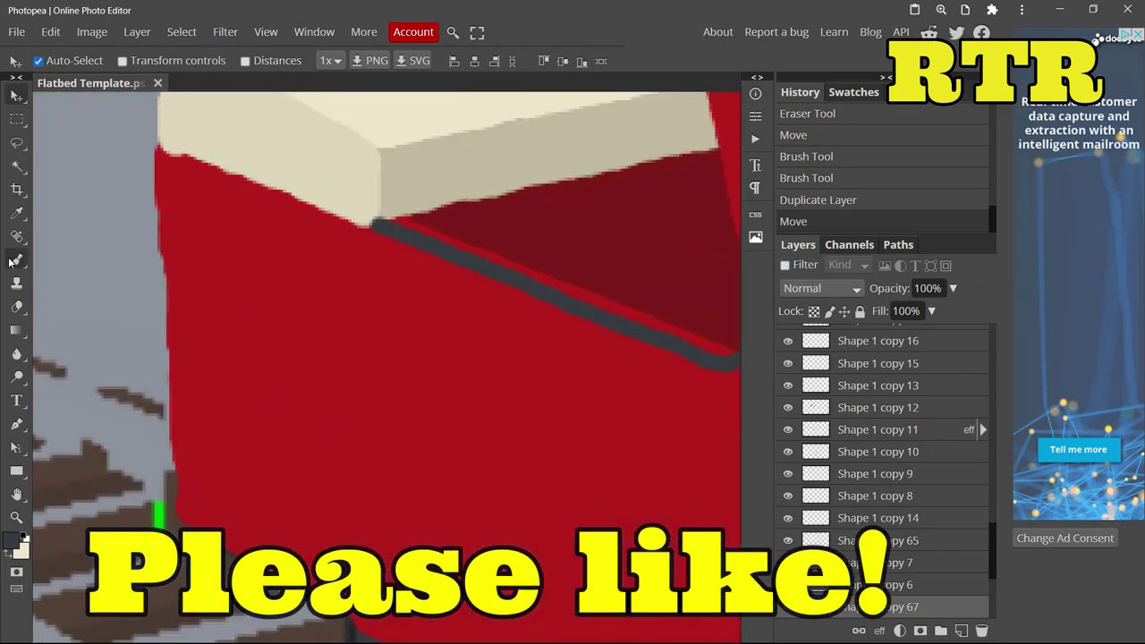
On the Shape 1 copy 67 layer, draw a thin dark door outline on the side panel with two hinge marks and a handle.
click(16, 259)
click(12, 540)
key(Escape)
click(51, 60)
key(Escape)
drag(150, 509, 295, 554)
key(ctrl+z)
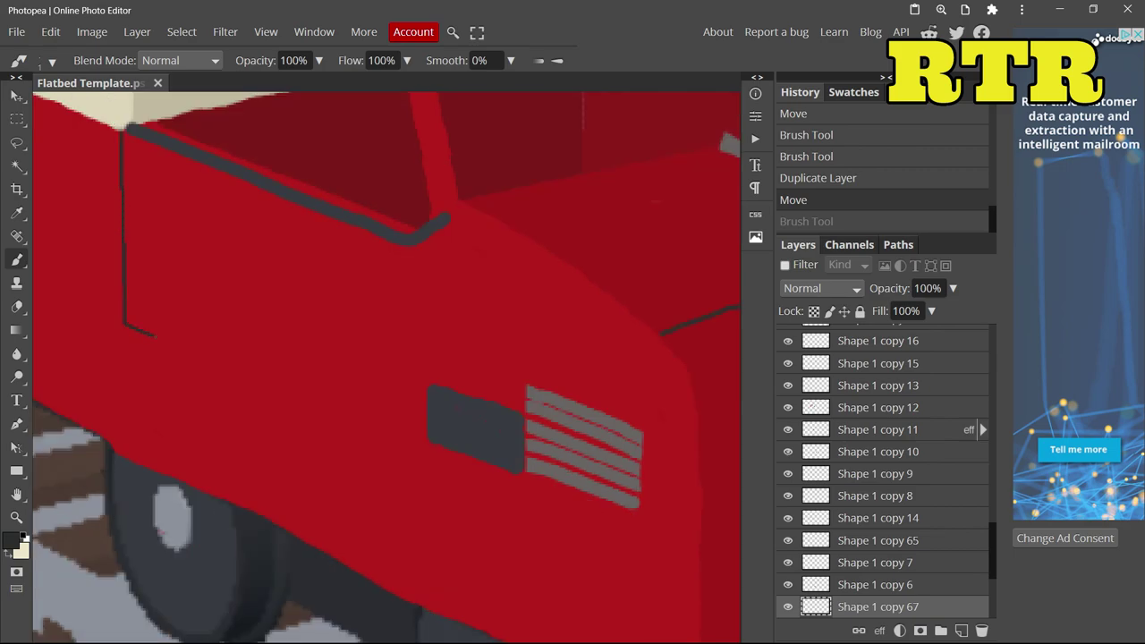
mouse_move(385, 240)
mouse_down()
mouse_move(386, 294)
mouse_move(404, 301)
mouse_up()
key(ctrl+z)
click(152, 243)
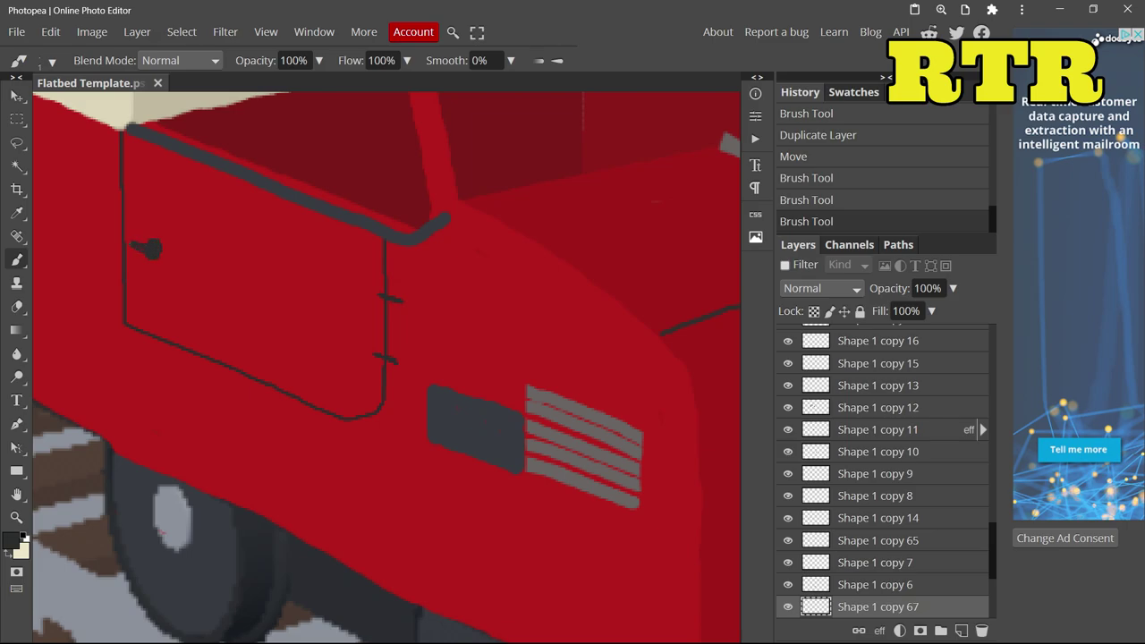
On the Shape 1 copy 29 layer, paint a dark block beneath the roof's rear corner and trim it with the eraser.
scroll(386, 367, down, 5)
scroll(223, 269, up, 5)
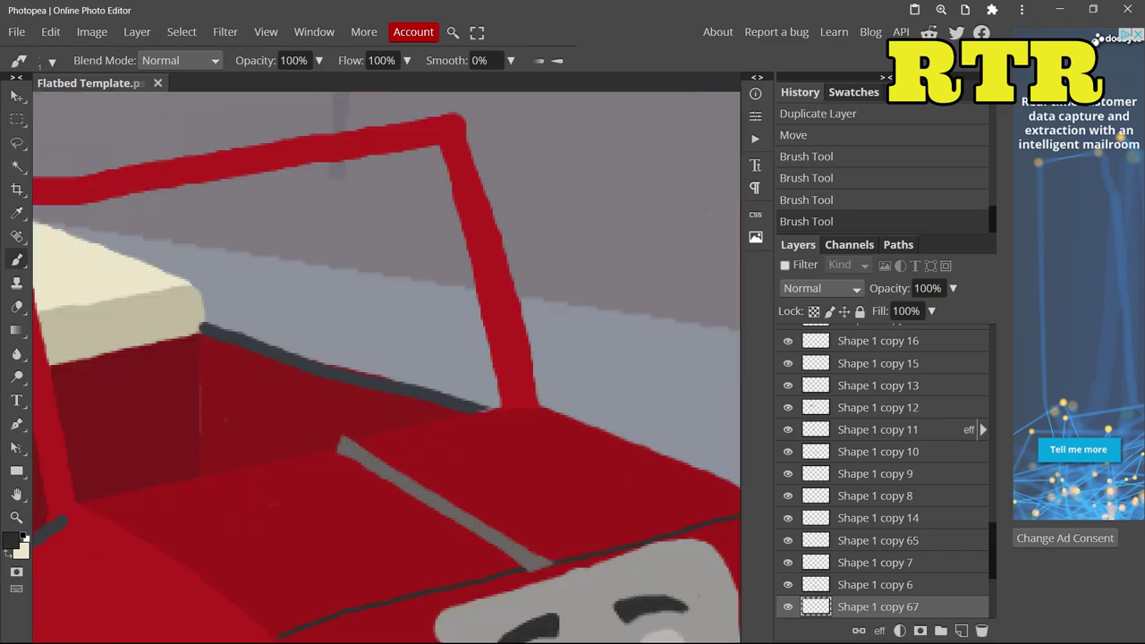
scroll(386, 367, down, 5)
scroll(617, 269, up, 6)
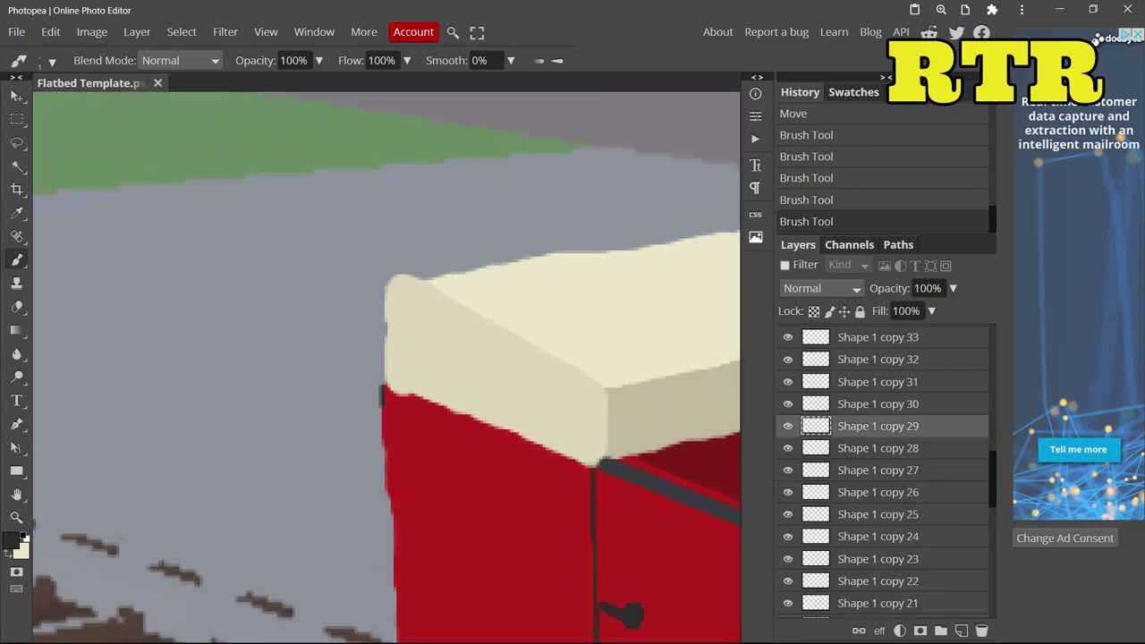
click(42, 60)
drag(126, 104, 131, 104)
drag(413, 435, 472, 455)
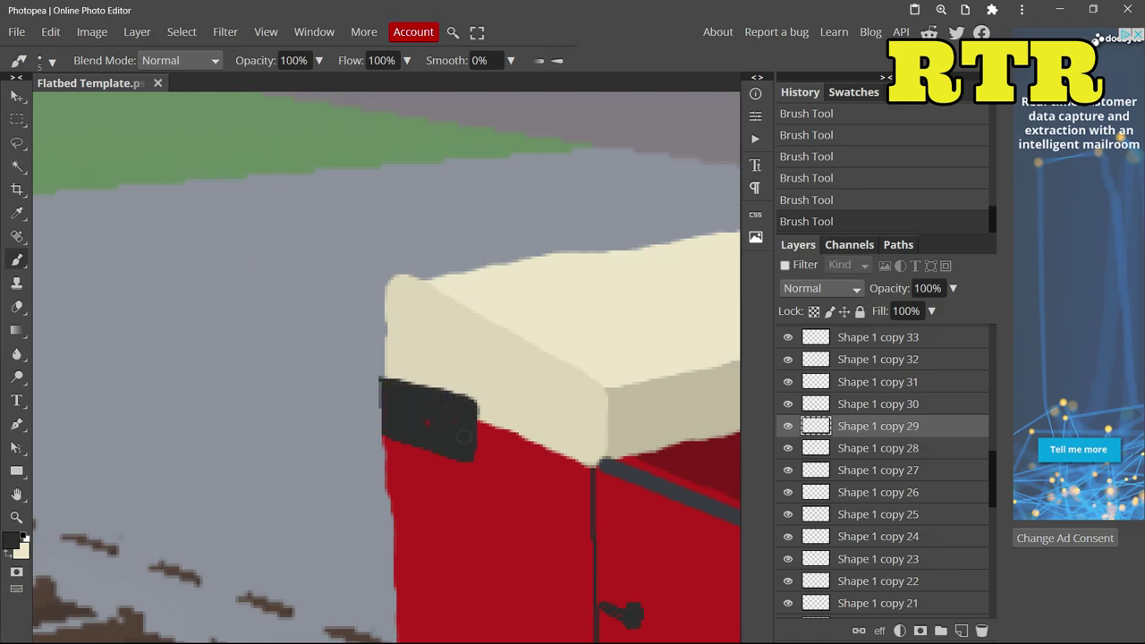
click(17, 306)
drag(469, 416, 322, 331)
Move the Shape 1 copy 41 layer to just above Background and choose a brown seat colour for the brush.
scroll(322, 331, down, 5)
scroll(260, 385, up, 6)
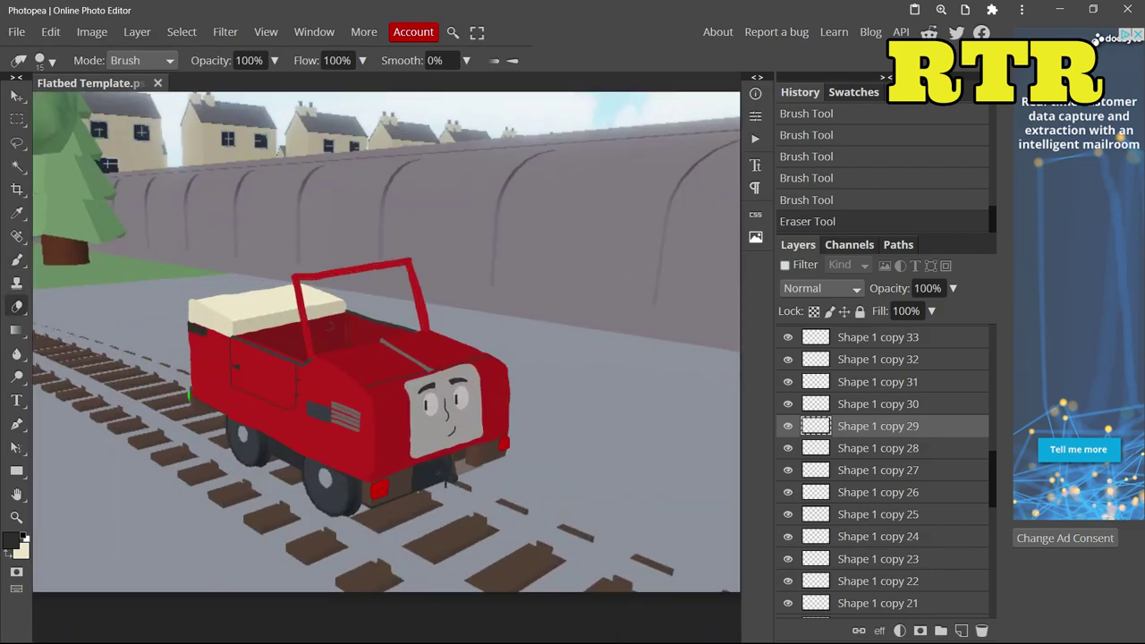
scroll(899, 383, up, 3)
mouse_move(901, 363)
mouse_down()
mouse_move(908, 614)
mouse_move(920, 590)
mouse_up()
click(17, 259)
click(11, 540)
scroll(385, 367, down, 5)
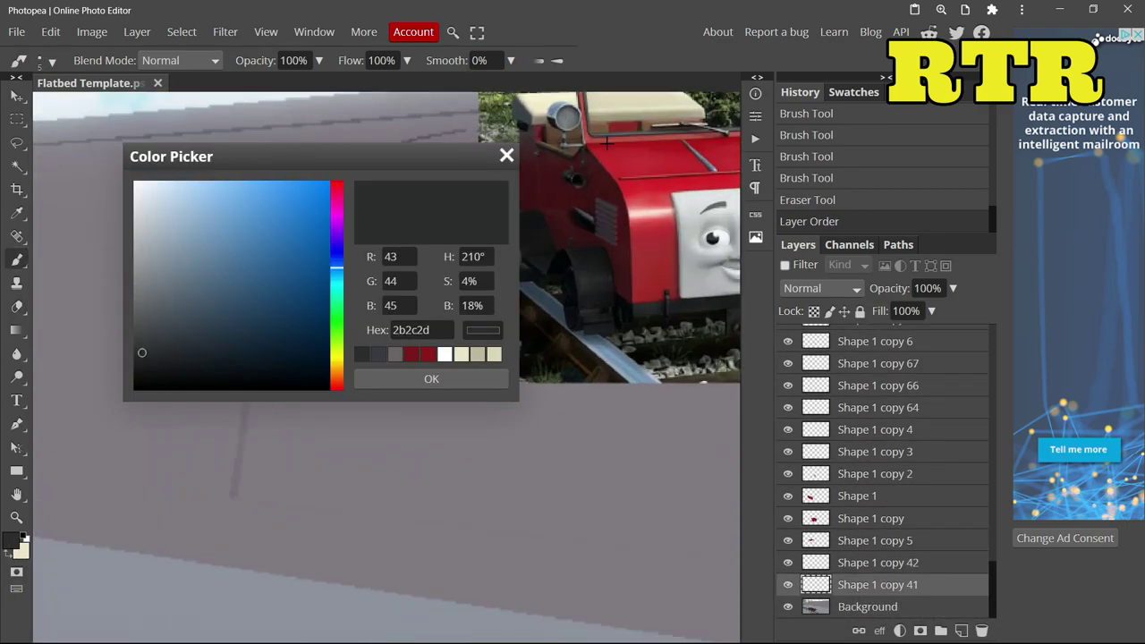
click(318, 466)
click(430, 376)
scroll(313, 373, up, 5)
Paint a short upright brown stroke inside the windscreen opening and raise the Shape 1 copy 41 layer above the body layers.
drag(215, 327, 216, 403)
key(ctrl+bracketright)
key(ctrl+bracketright)
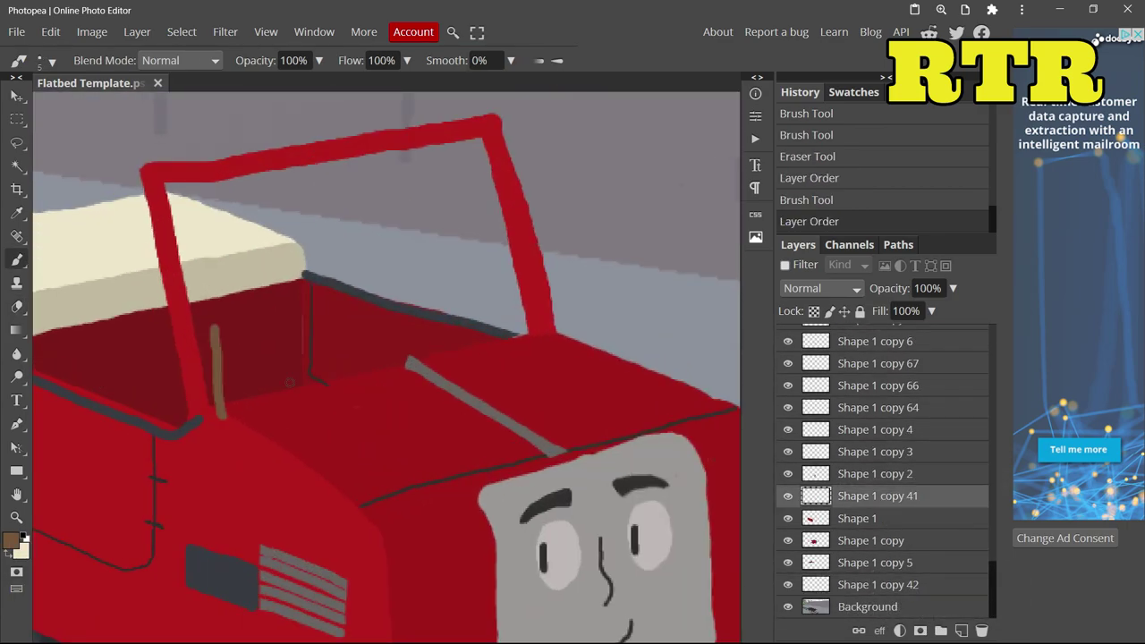
With a size 18 brush, paint a brown seat back beneath the roof, between the door trim and the near windscreen post.
click(44, 60)
drag(135, 394, 170, 358)
drag(54, 376, 162, 349)
scroll(219, 367, down, 1)
scroll(219, 367, up, 2)
drag(215, 385, 489, 353)
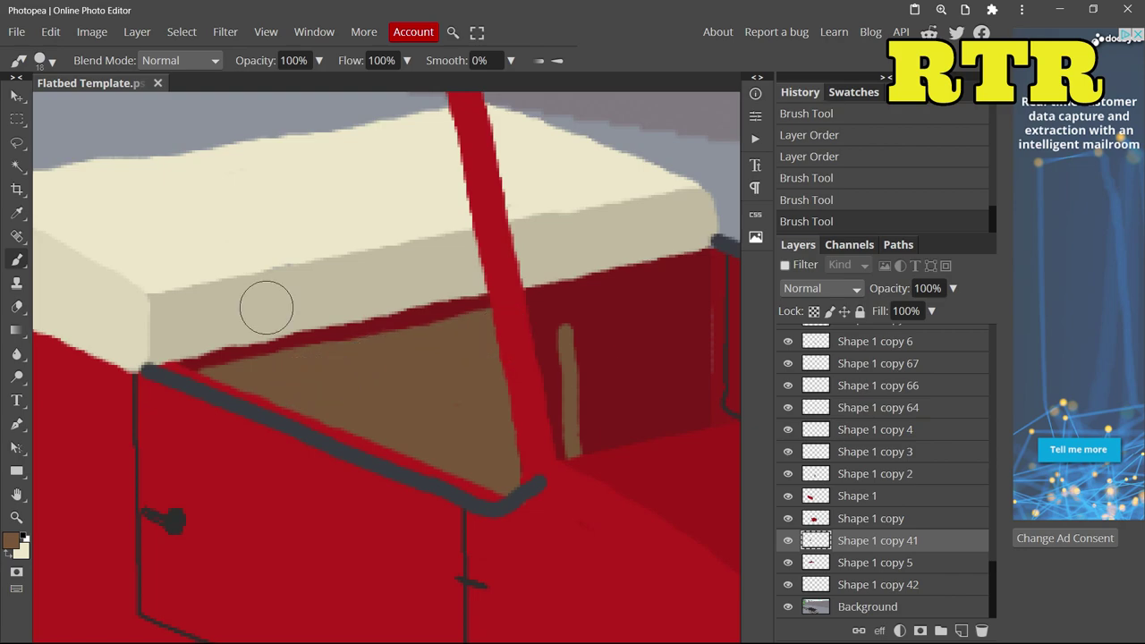
Trim the outer end of the brown seat back with the eraser and shade its edge in a darker brown.
key(e)
drag(251, 393, 264, 358)
key(b)
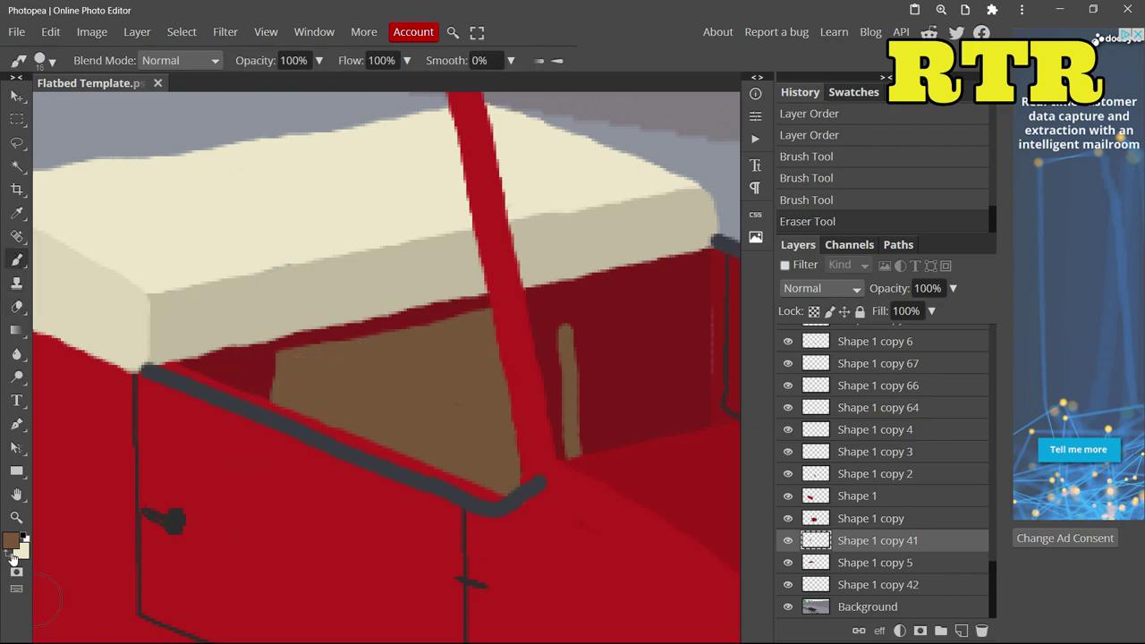
click(11, 541)
click(420, 376)
click(39, 60)
drag(150, 105, 126, 106)
drag(278, 353, 277, 395)
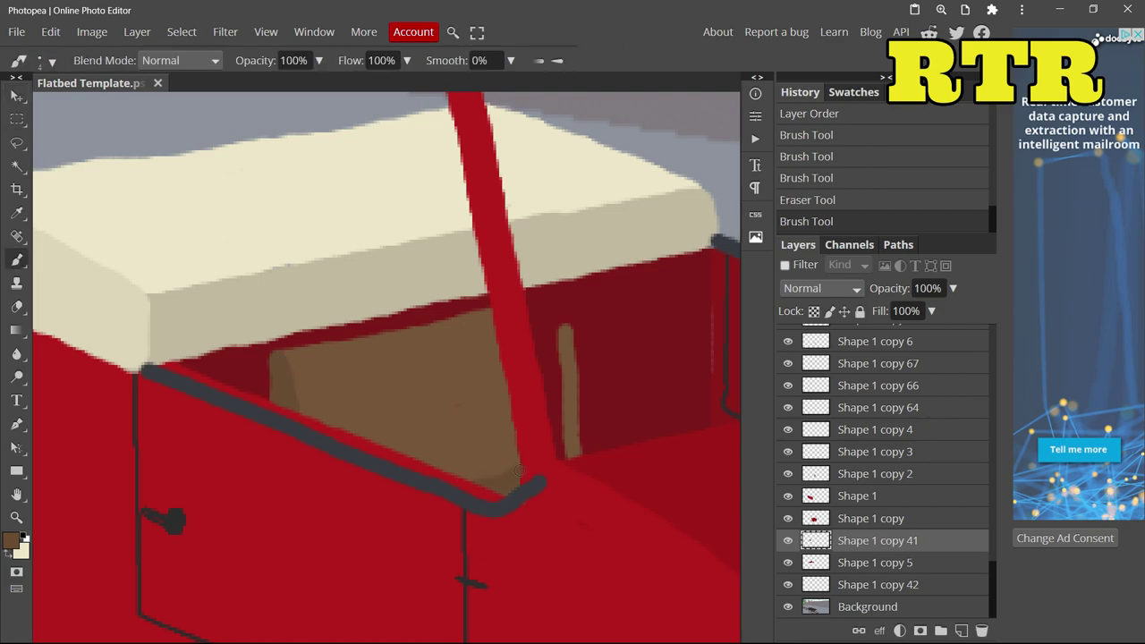
Erase the trial brown stroke and paint a second seat back on the other side of the near windscreen post.
key(e)
drag(566, 326, 567, 458)
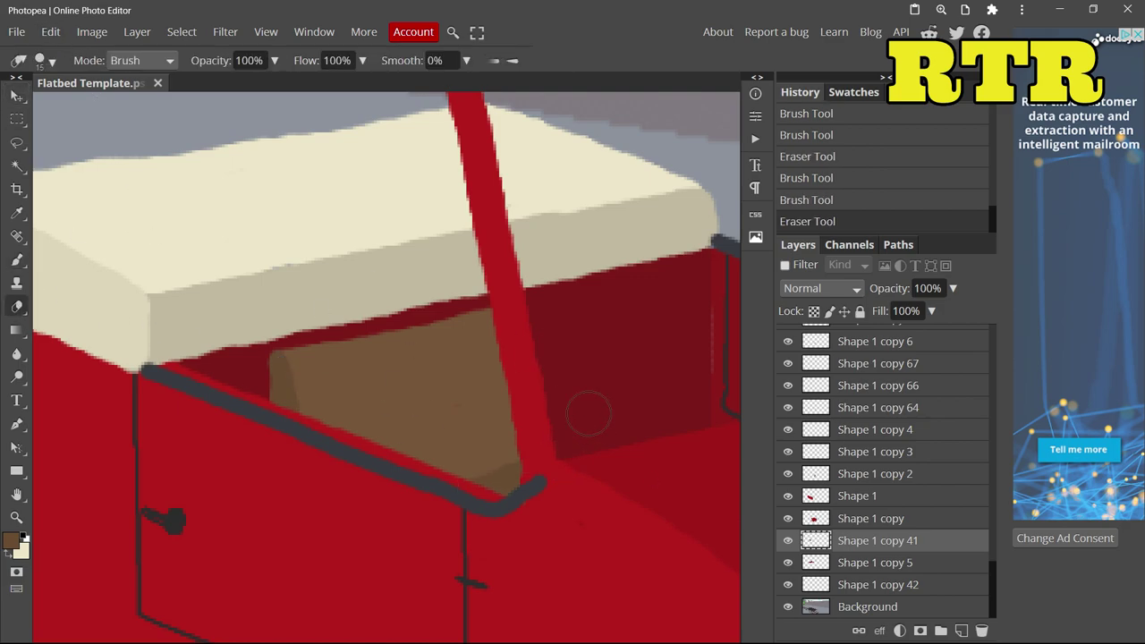
scroll(613, 329, right, 4)
scroll(613, 329, up, 2)
key(b)
scroll(614, 329, right, 2)
scroll(614, 329, down, 1)
mouse_move(329, 400)
mouse_down()
mouse_move(530, 353)
mouse_move(546, 522)
mouse_move(382, 550)
mouse_move(346, 456)
mouse_move(353, 488)
mouse_move(452, 516)
mouse_move(358, 554)
mouse_move(453, 551)
mouse_move(448, 518)
mouse_move(433, 521)
mouse_move(408, 461)
mouse_move(363, 492)
mouse_move(356, 403)
mouse_move(373, 450)
mouse_move(398, 421)
mouse_move(465, 403)
mouse_move(438, 497)
mouse_move(479, 462)
mouse_move(539, 492)
mouse_move(475, 410)
mouse_move(533, 450)
mouse_up()
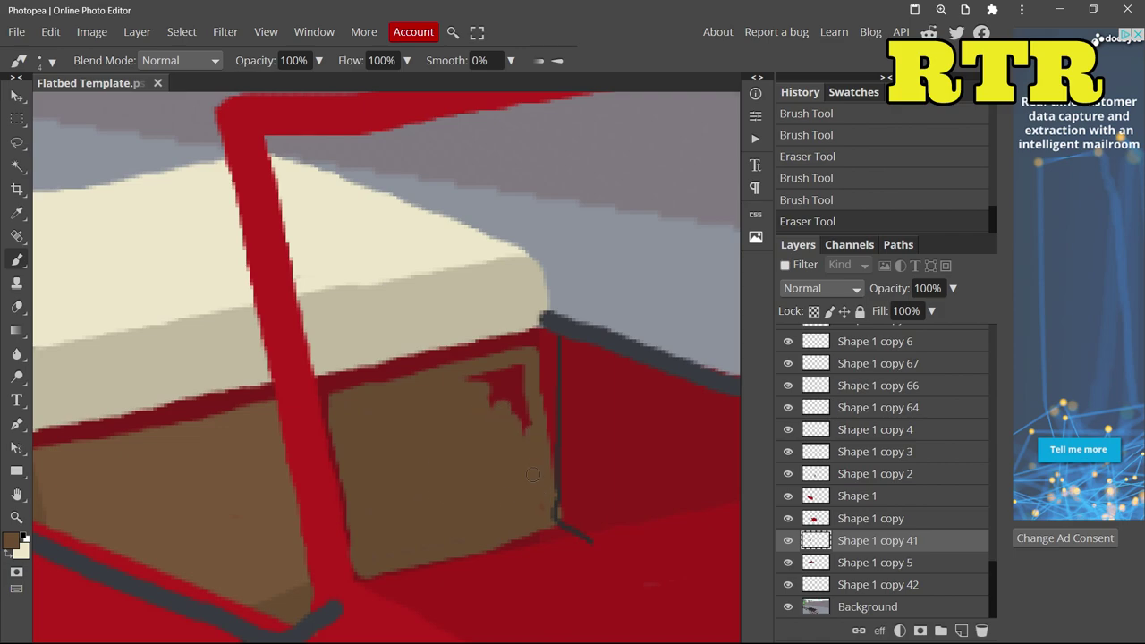
Repaint the second seat back in the lighter brown with a larger brush, leaving a darker strip along its lower edge.
scroll(512, 382, down, 2)
click(12, 539)
key(Escape)
click(510, 466)
click(12, 540)
click(430, 379)
drag(362, 487, 555, 441)
mouse_move(530, 283)
mouse_down()
mouse_move(324, 333)
mouse_move(349, 473)
mouse_up()
click(42, 60)
drag(121, 107, 143, 108)
click(385, 338)
mouse_move(508, 310)
mouse_down()
mouse_move(521, 384)
mouse_move(401, 428)
mouse_move(495, 421)
mouse_move(444, 379)
mouse_move(376, 394)
mouse_up()
Clean up the lower corner and the post-side edge of the second seat back with the eraser.
key(v)
click(563, 417)
key(e)
drag(556, 445, 586, 461)
click(327, 456)
key(v)
click(326, 448)
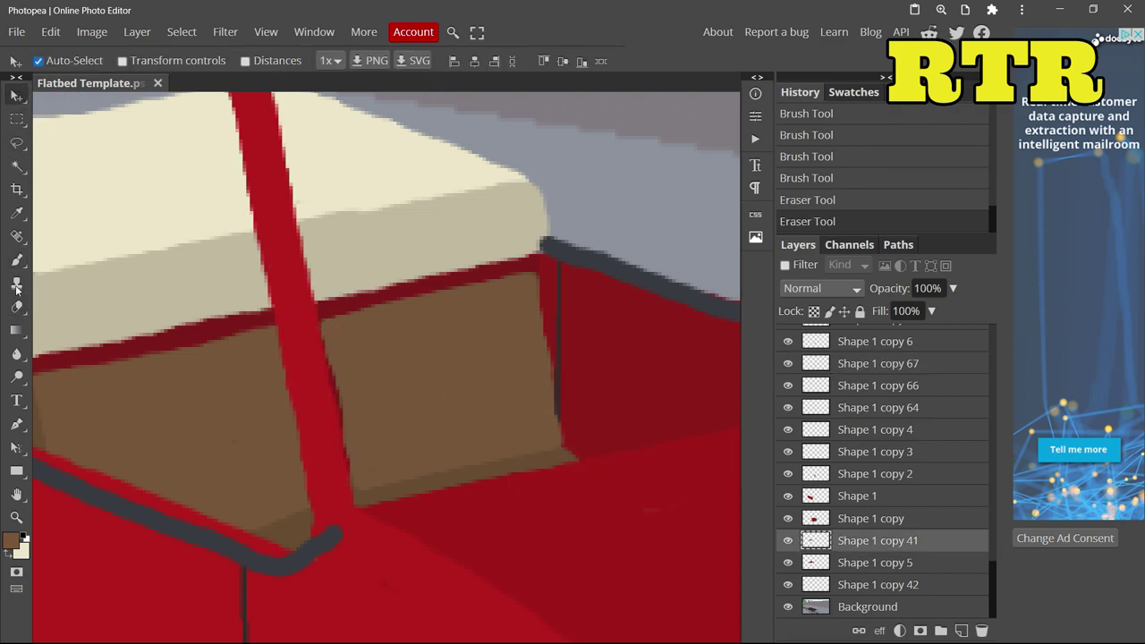
key(e)
drag(323, 295, 369, 496)
On the Shape 1 copy 5 layer, paint a darker brown strip along the second seat back's edge beside the windscreen post.
key(b)
click(859, 562)
mouse_move(331, 324)
mouse_down()
mouse_move(350, 343)
mouse_move(365, 483)
mouse_up()
click(13, 542)
click(430, 378)
mouse_move(328, 324)
mouse_down()
mouse_move(353, 348)
mouse_move(358, 503)
mouse_up()
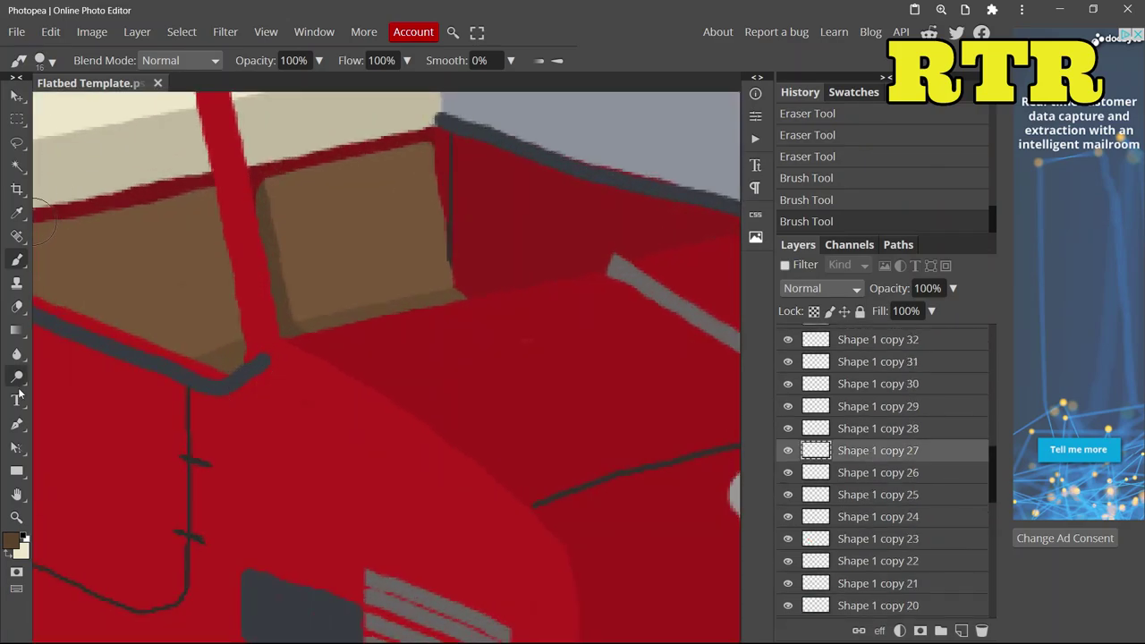
On the Shape 1 copy 27 layer, paint a slate grey cylinder with a near-black end on the bonnet side above the vent.
click(12, 542)
click(158, 332)
click(429, 378)
drag(349, 488, 259, 459)
click(13, 542)
click(430, 379)
click(39, 60)
drag(165, 106, 150, 107)
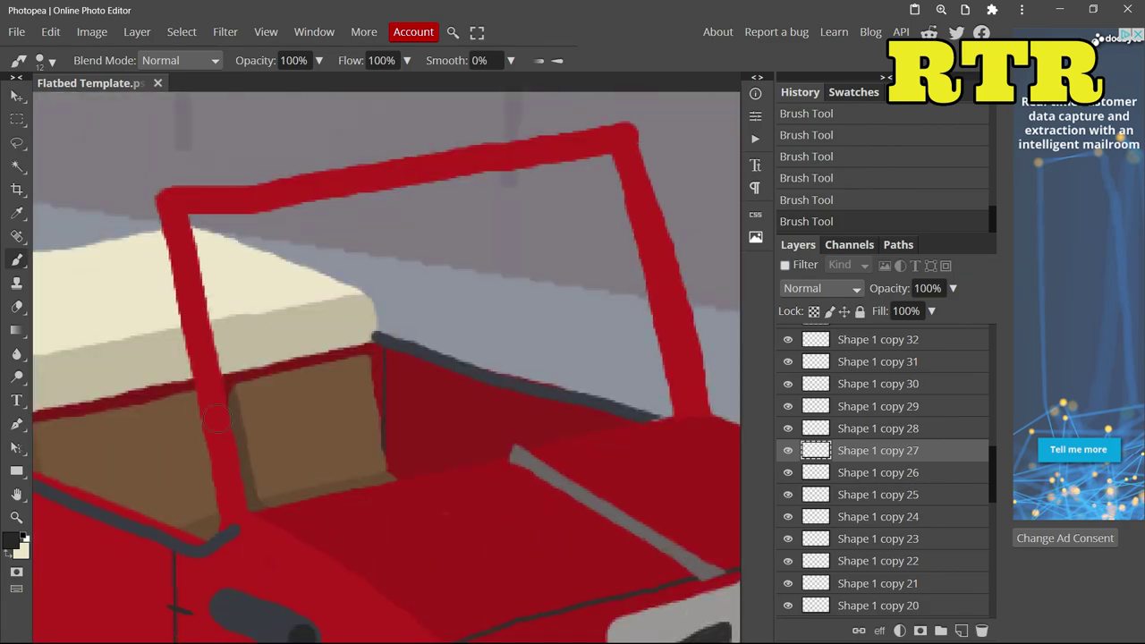
Line the inner edge of the whole windscreen frame with a thin near-black border.
click(40, 60)
mouse_move(340, 491)
mouse_down()
mouse_move(248, 511)
mouse_move(602, 433)
mouse_up()
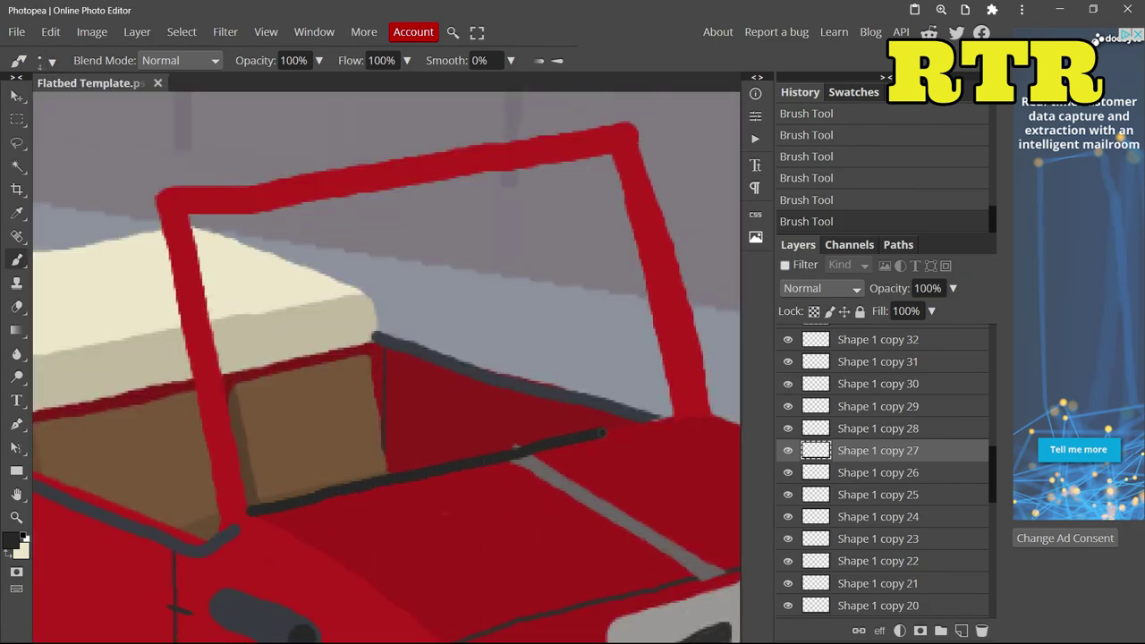
mouse_move(658, 326)
mouse_down()
mouse_move(611, 155)
mouse_move(186, 224)
mouse_move(213, 416)
mouse_move(190, 223)
mouse_up()
key(e)
key(b)
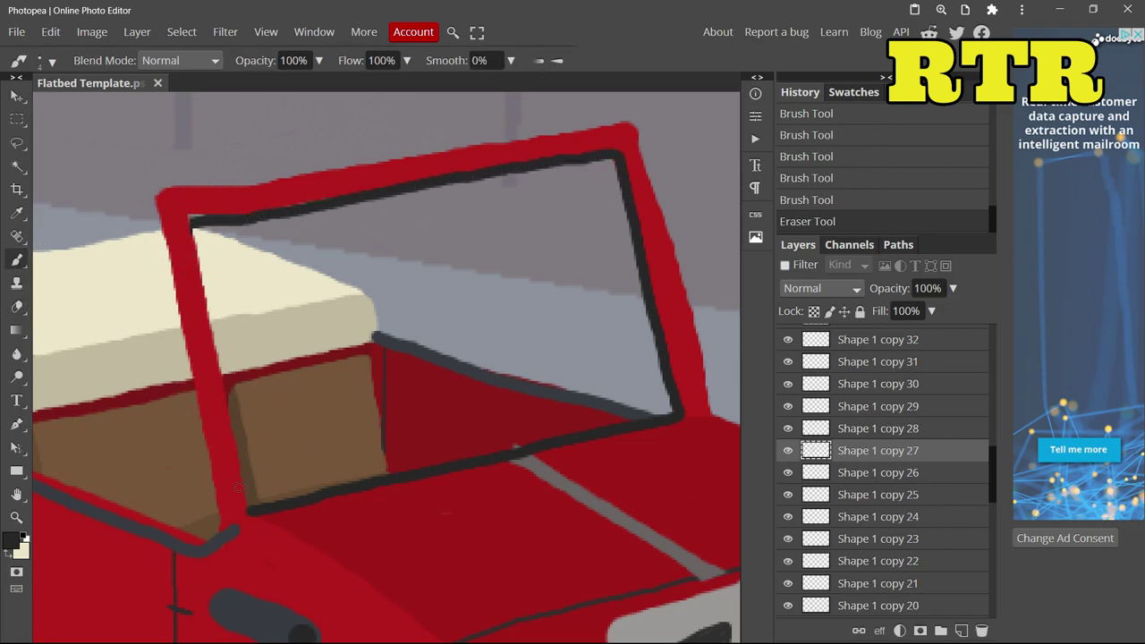
drag(240, 462, 196, 275)
drag(197, 276, 188, 220)
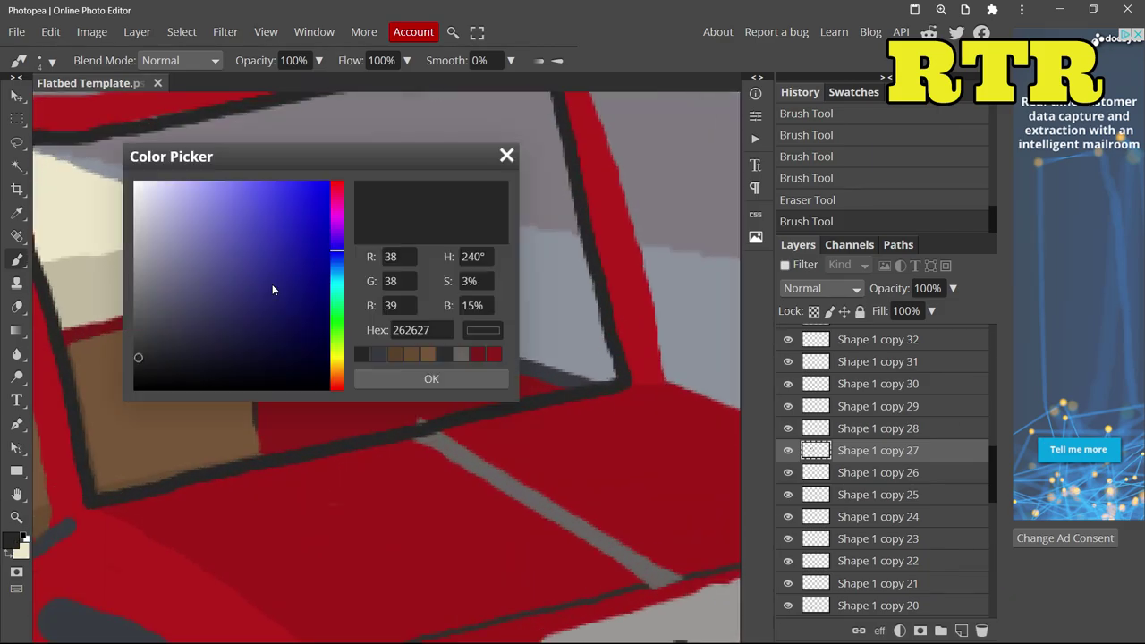
On the Shape 1 copy 11 layer, paint a dark grey steering wheel behind the windscreen and move the layer higher in the stack.
click(430, 375)
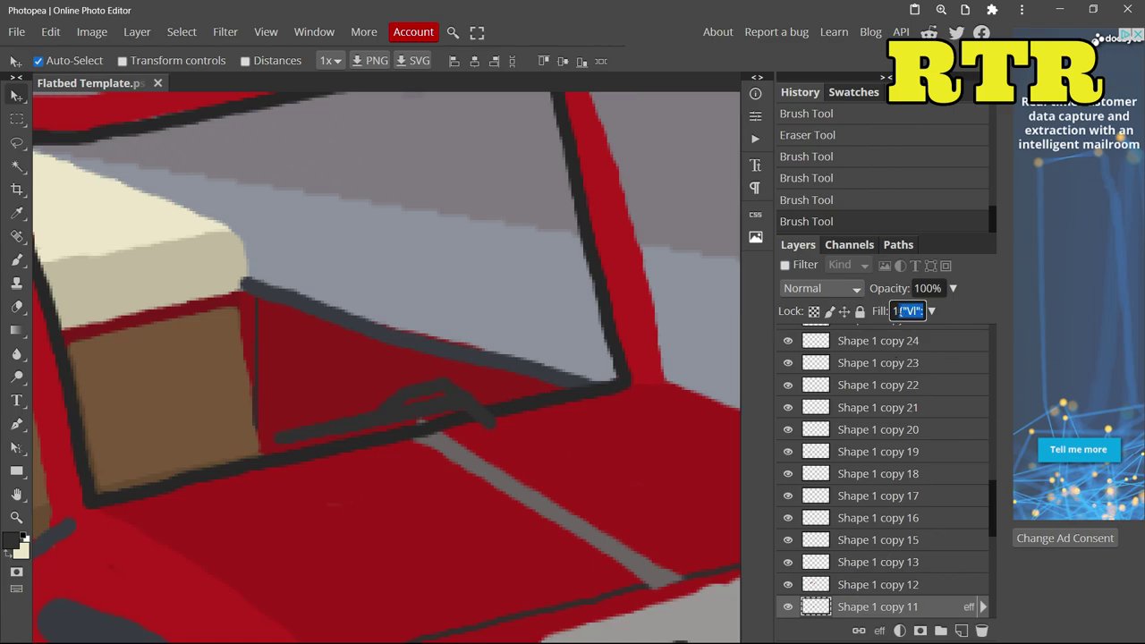
drag(877, 590, 881, 453)
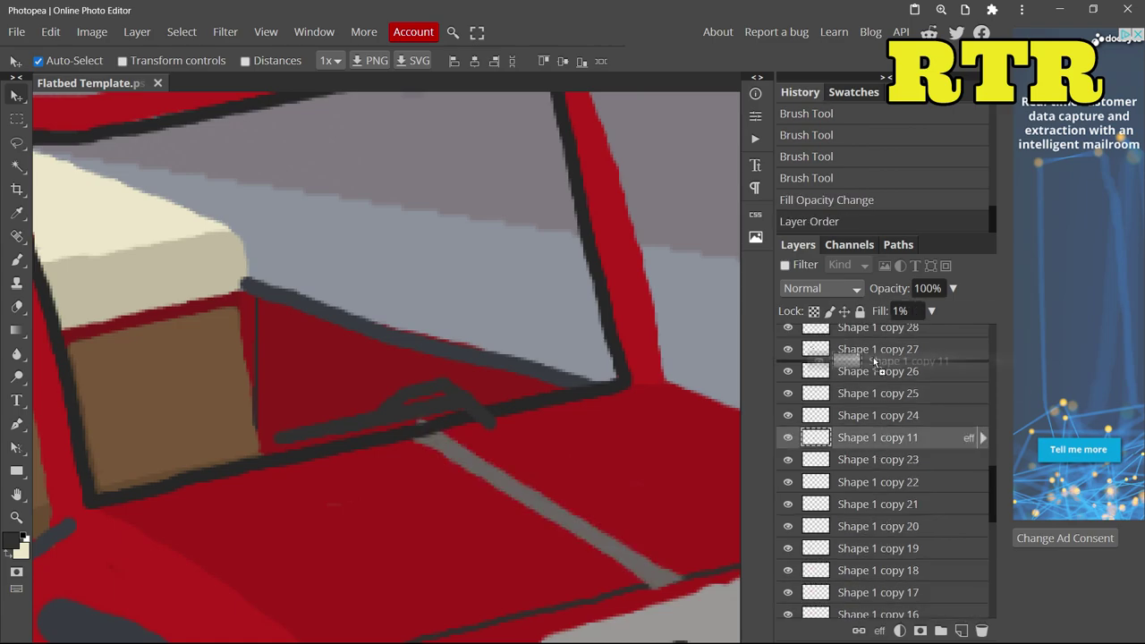
drag(873, 357, 873, 353)
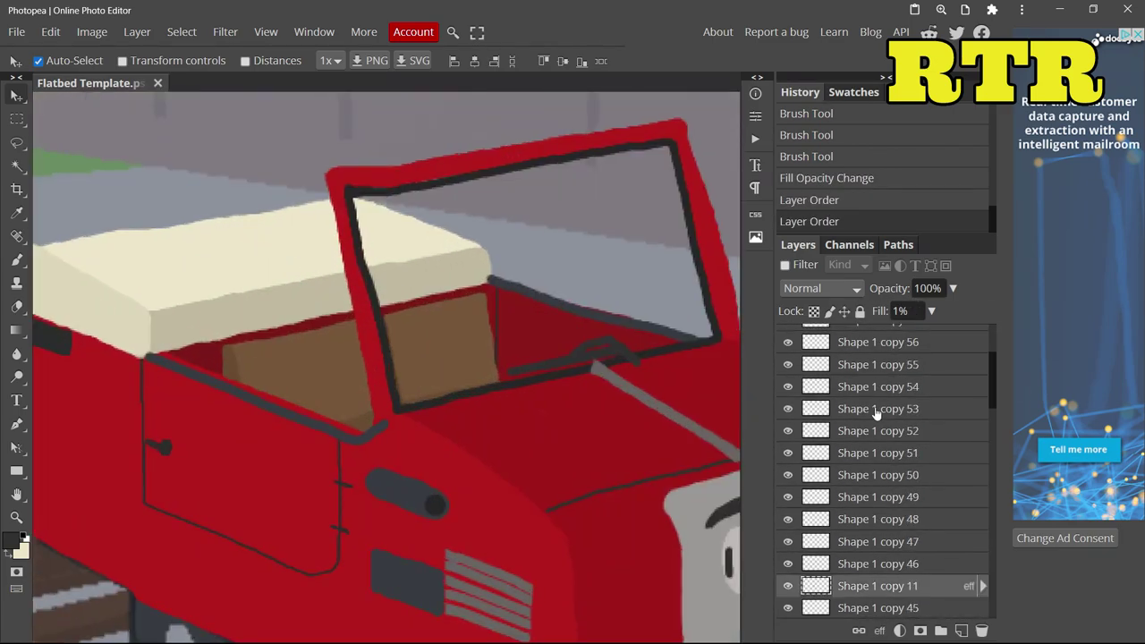
On the Shape 1 copy 60 layer, paint a grey bracket and a rounded size 22 lamp head beside the near windscreen post.
key(b)
click(429, 376)
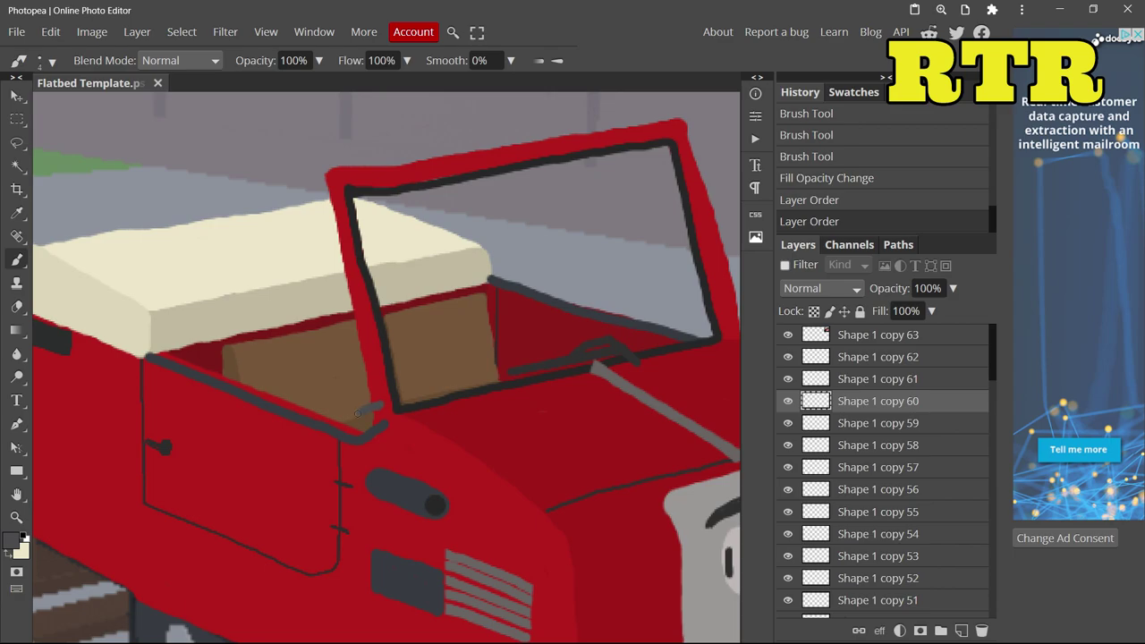
click(343, 413)
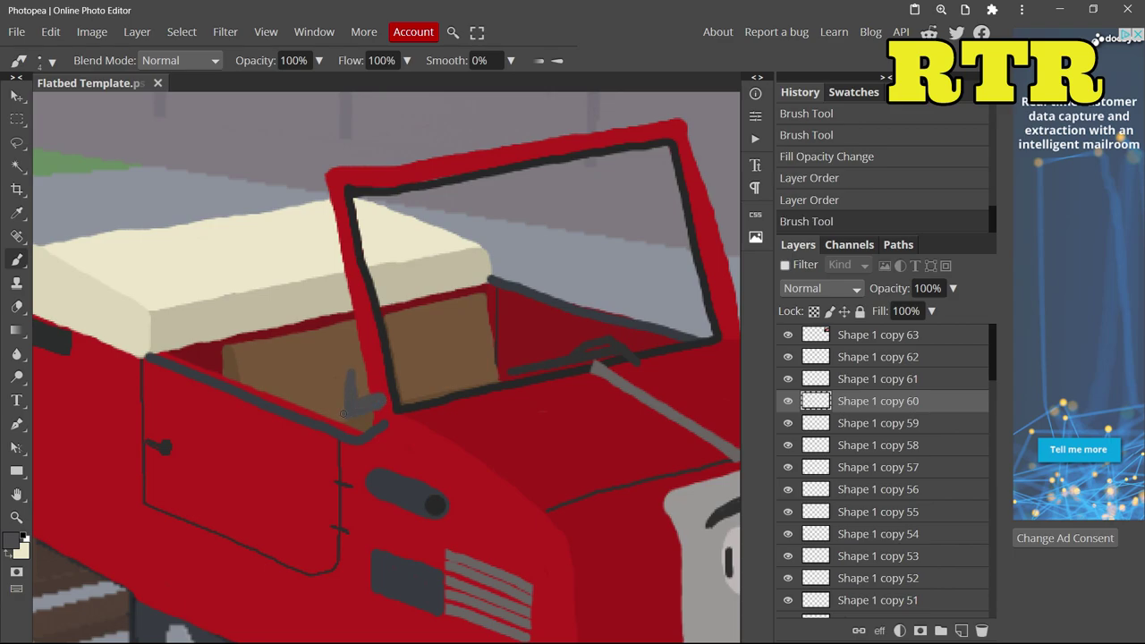
click(358, 381)
right_click(356, 358)
click(355, 358)
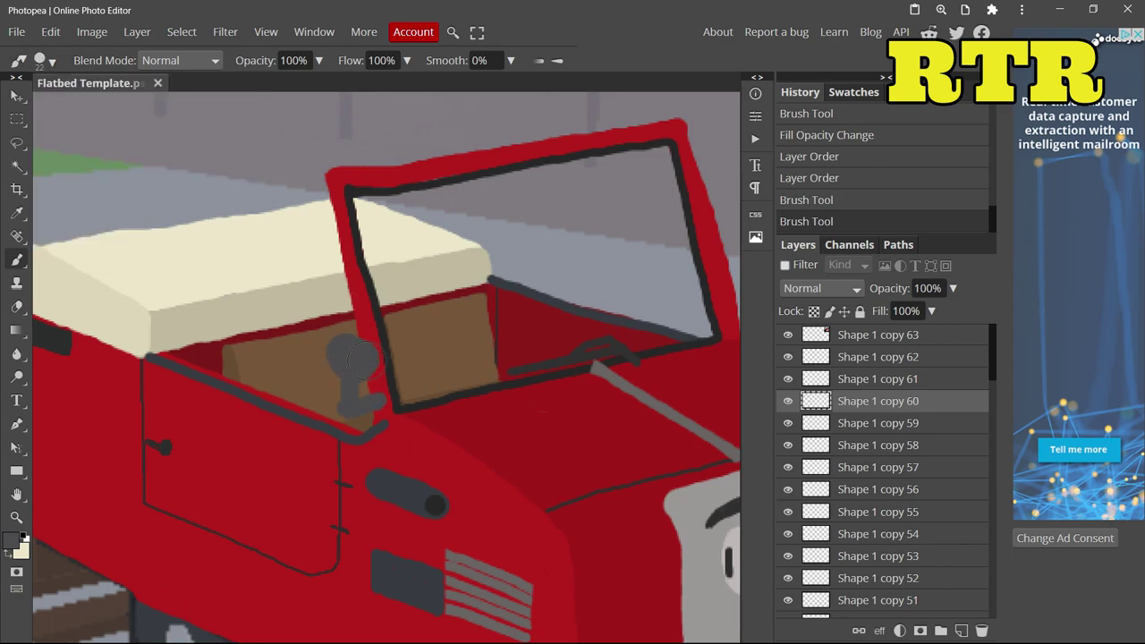
Smooth the lamp head's outline and shade its body and front with slightly different greys using small brushes.
click(9, 543)
click(431, 378)
scroll(233, 429, up, 5)
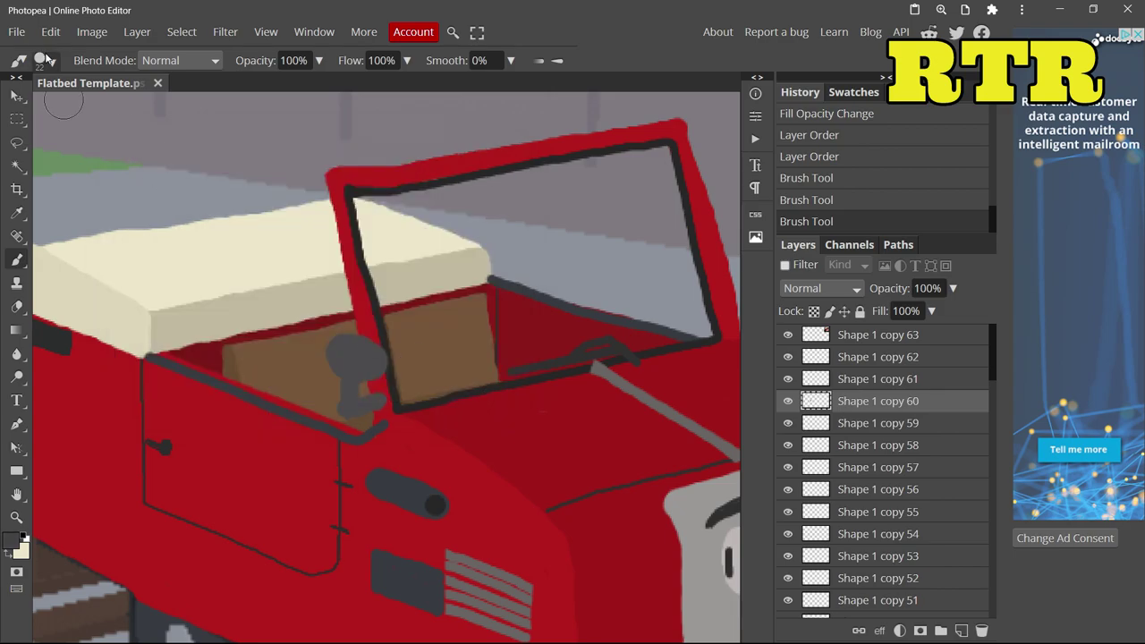
click(47, 60)
click(47, 60)
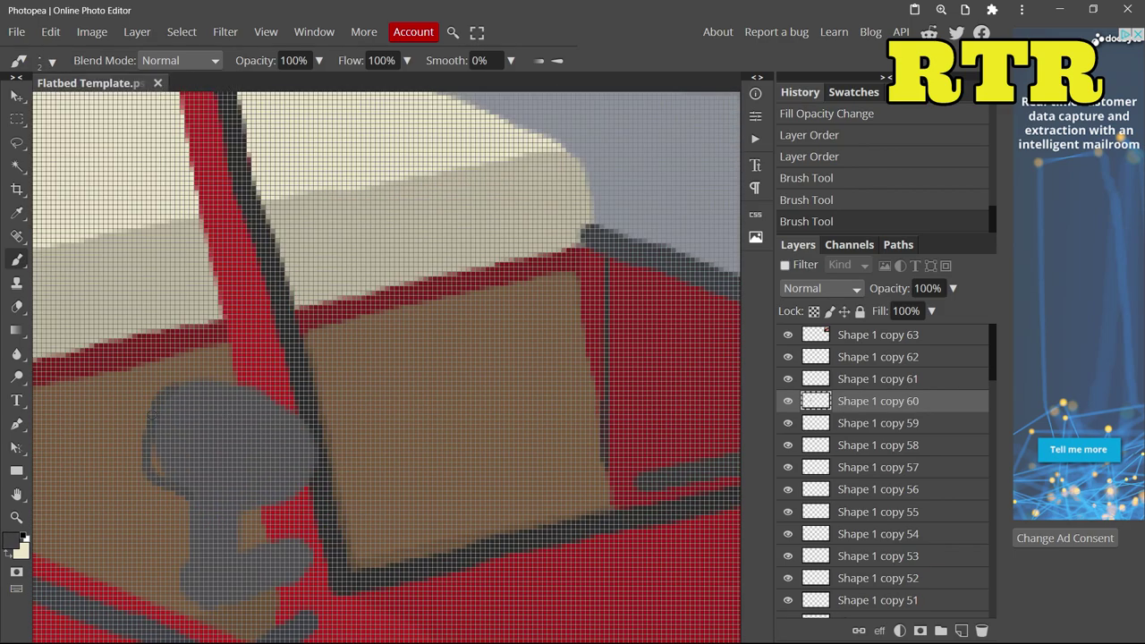
click(165, 482)
click(47, 60)
click(149, 108)
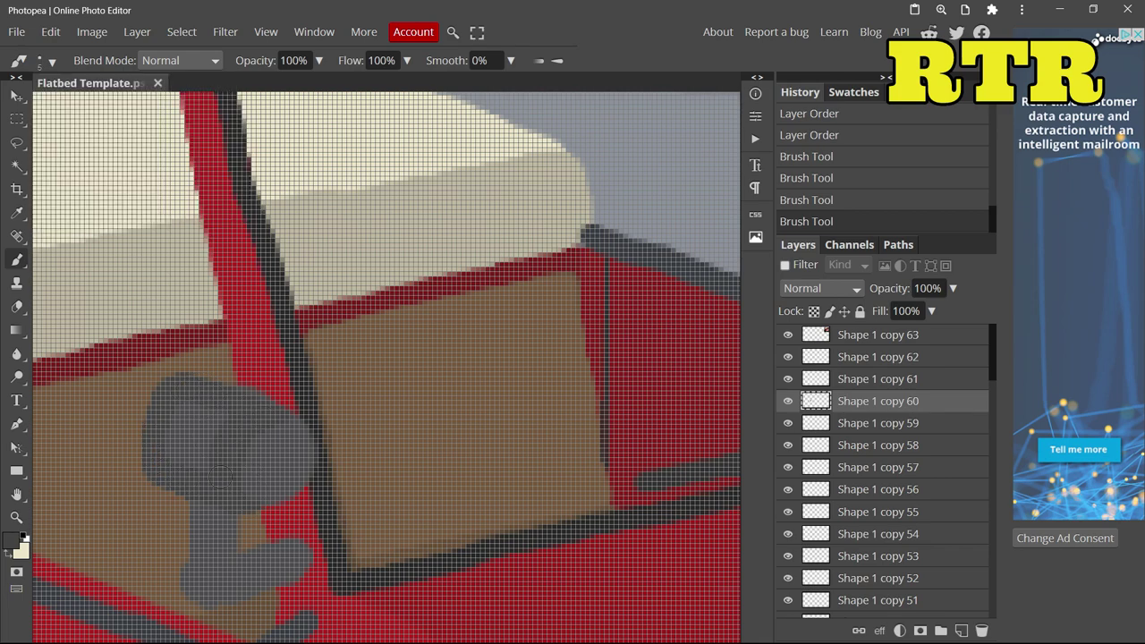
Duplicate the Shape 1 copy 60 lamp layer.
scroll(182, 466, down, 5)
key(ctrl+j)
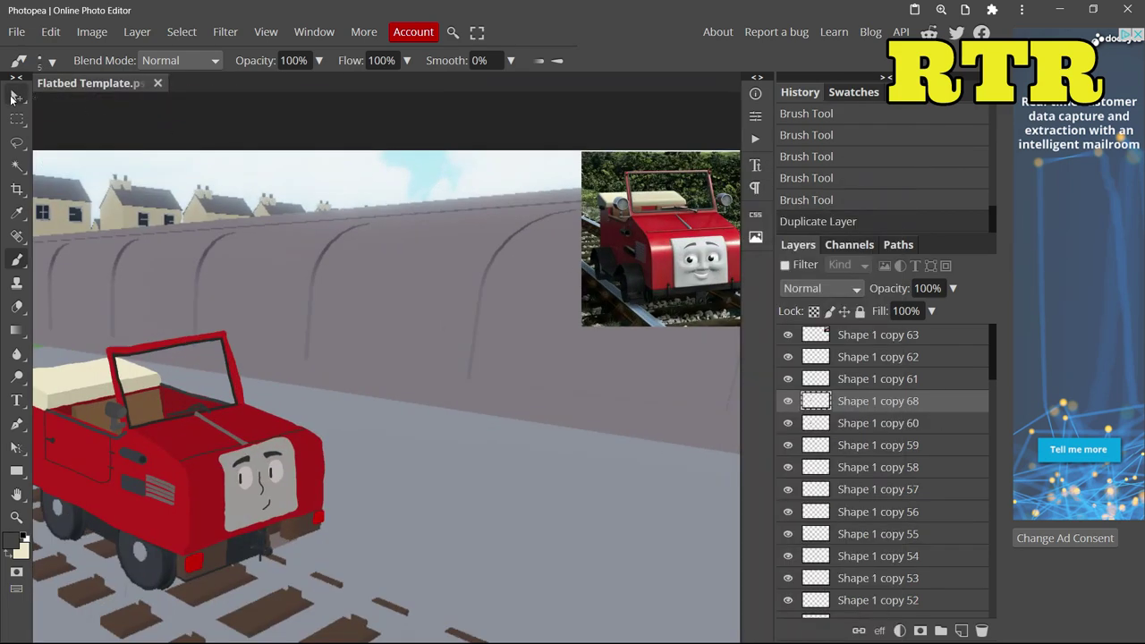
Try to position the duplicated lamp with Free Transform.
key(ctrl+t)
drag(96, 428, 154, 412)
scroll(154, 412, up, 5)
drag(410, 461, 323, 437)
scroll(323, 437, down, 5)
key(Return)
click(880, 204)
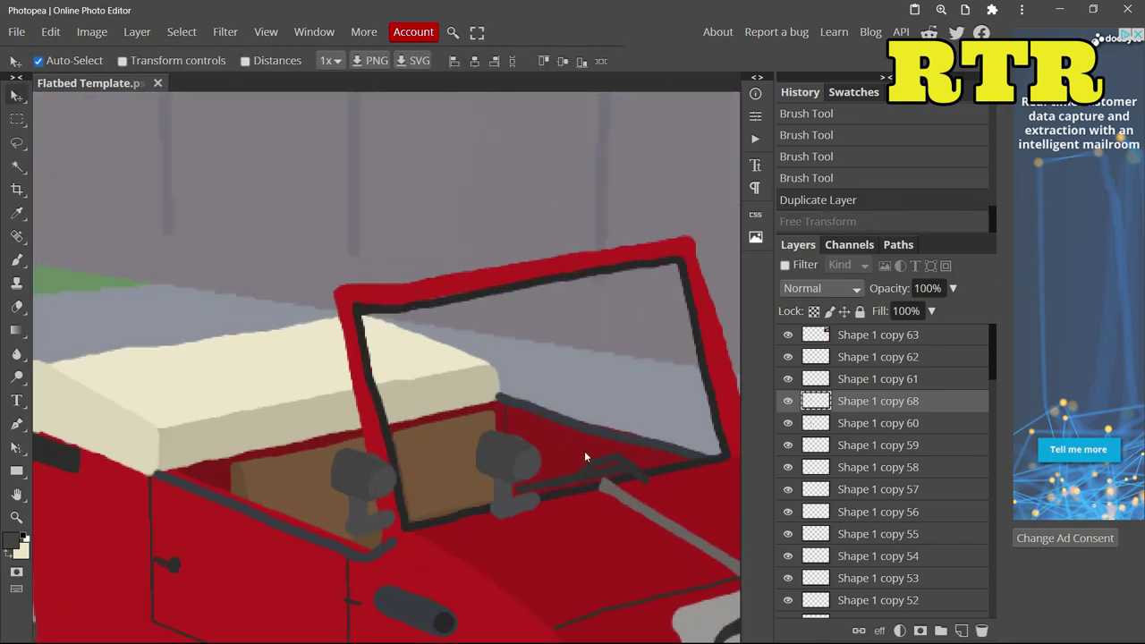
Move the duplicated lamp to the far windscreen post and place the Shape 1 copy 68 layer just above Background.
scroll(340, 382, up, 5)
scroll(340, 382, up, 1)
drag(340, 382, 344, 382)
drag(878, 401, 821, 580)
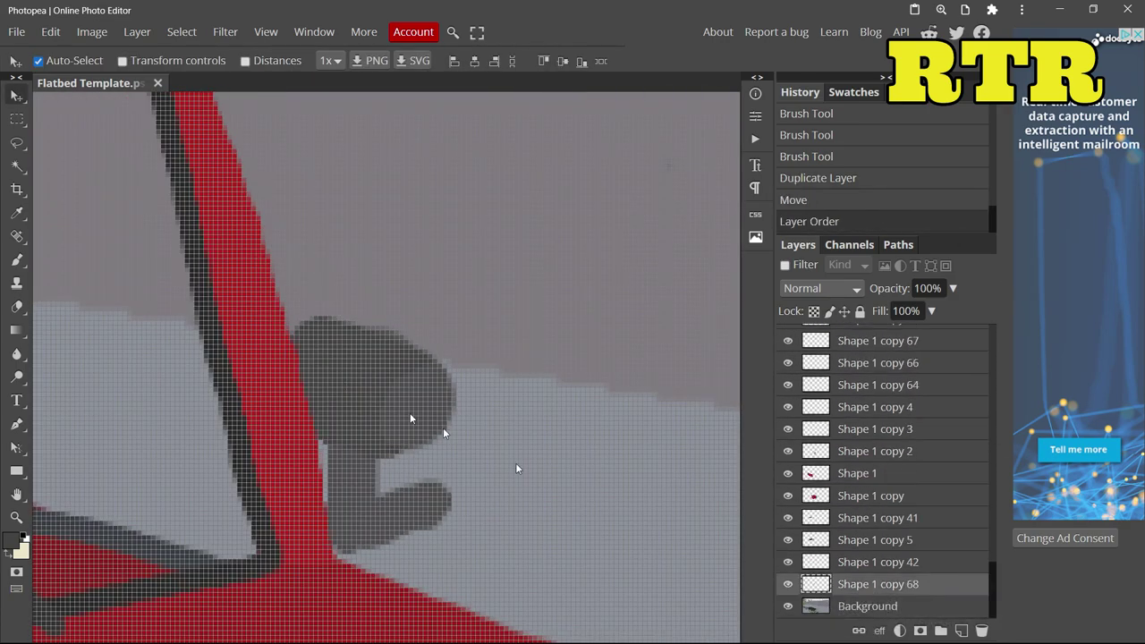
Erase the protruding bracket arm of the far lamp and touch the lamp up with the brush.
click(17, 306)
mouse_move(439, 501)
mouse_down()
mouse_move(421, 542)
mouse_move(375, 537)
mouse_up()
click(16, 259)
click(12, 541)
click(429, 374)
scroll(201, 357, down, 5)
scroll(200, 356, up, 5)
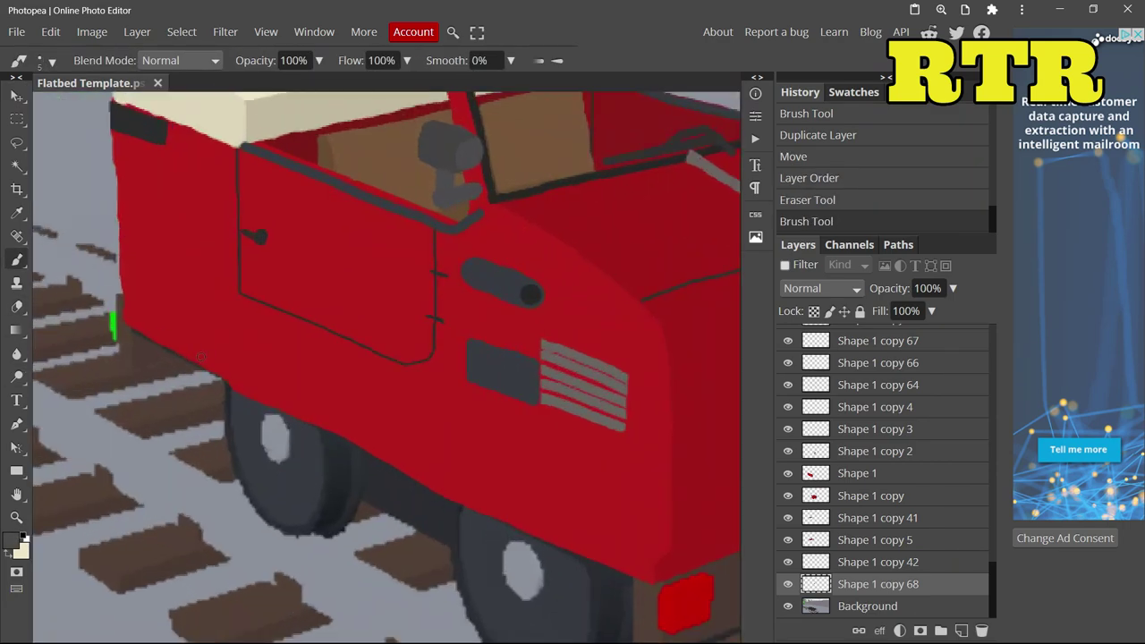
Paint a filled near-black mudguard over the front wheel on the Shape 1 copy 65 layer, using a larger brush.
ctrl+click(201, 356)
click(12, 540)
click(141, 365)
key(Return)
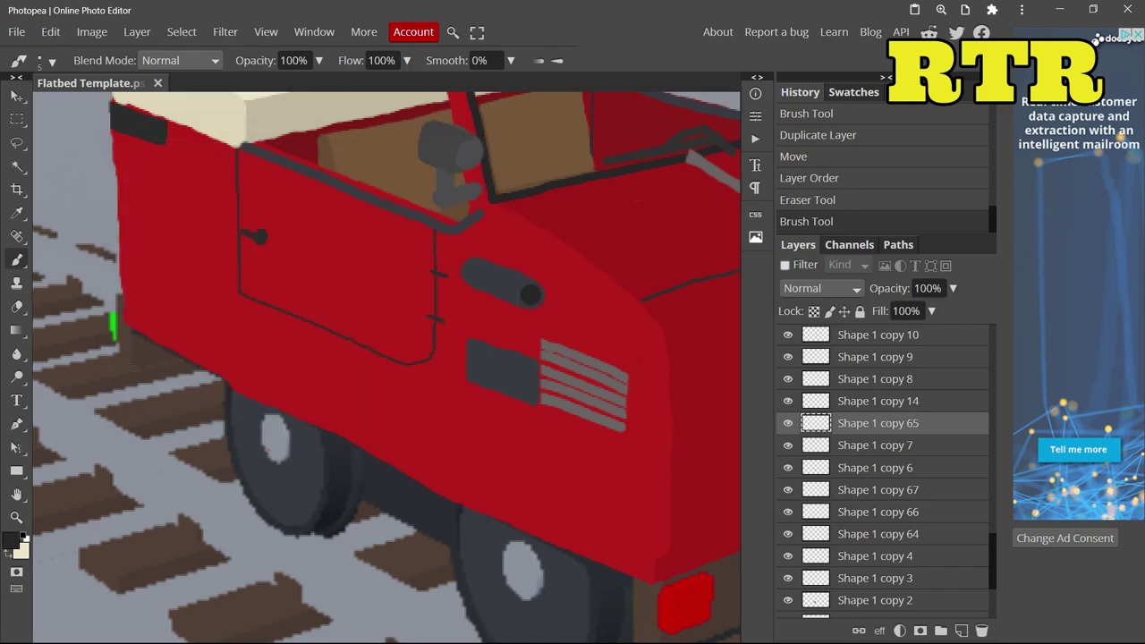
click(207, 367)
key(ctrl+z)
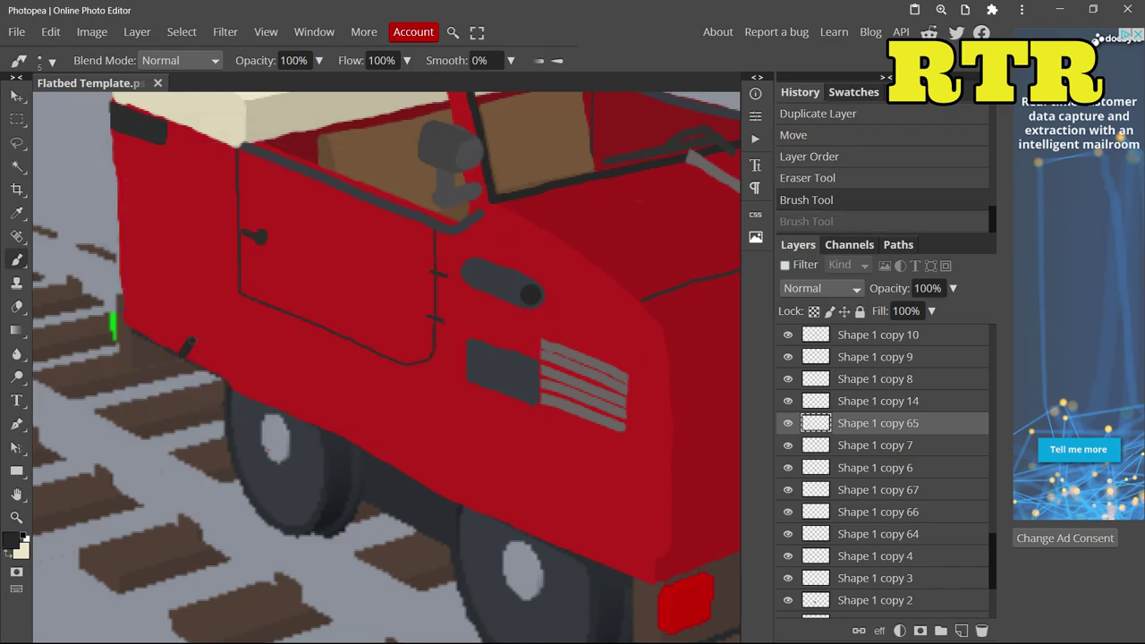
mouse_move(632, 569)
mouse_down()
mouse_move(623, 522)
mouse_move(582, 466)
mouse_move(544, 458)
mouse_up()
click(44, 60)
drag(122, 104, 127, 105)
drag(630, 571, 615, 515)
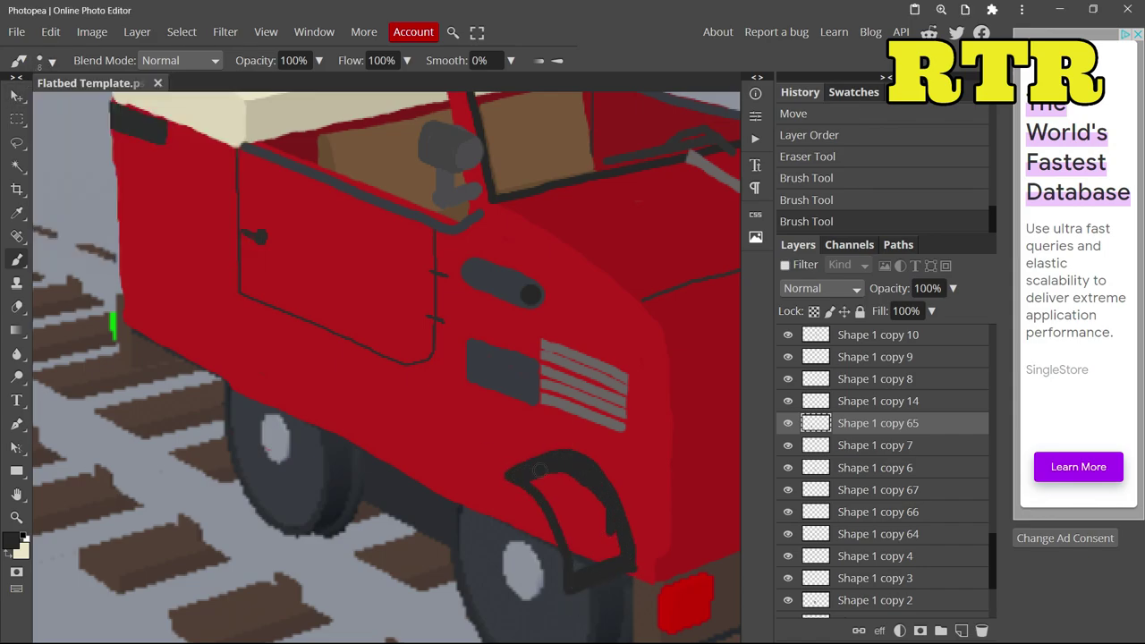
drag(593, 557, 602, 510)
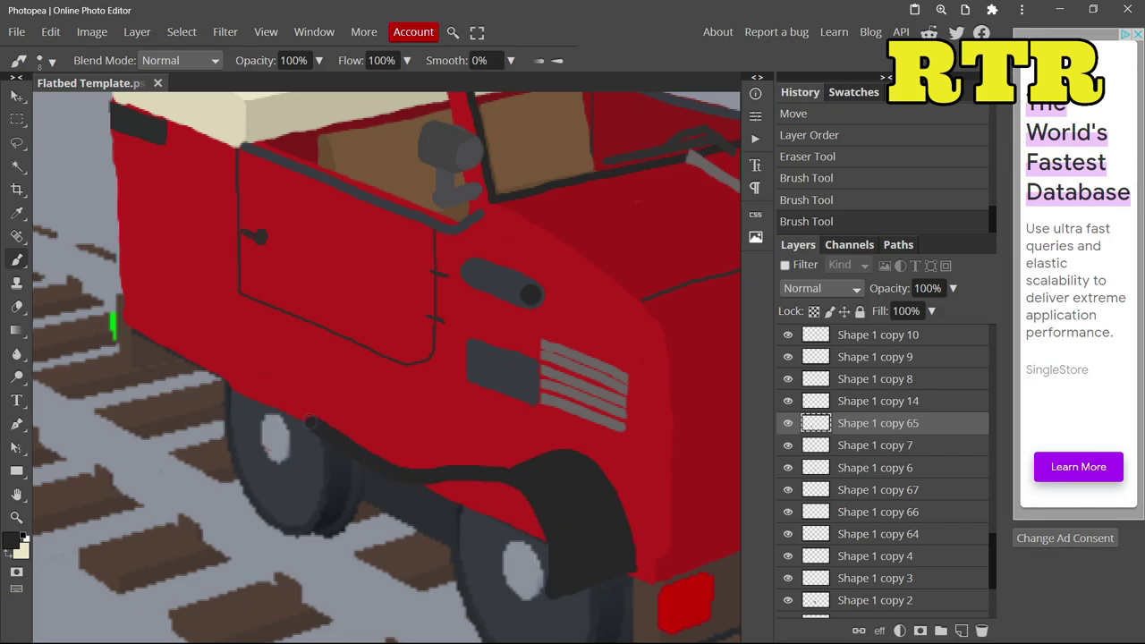
Continue the mudguard backward as a thick near-black band along the body's lower edge to above the rear wheel.
drag(314, 425, 220, 322)
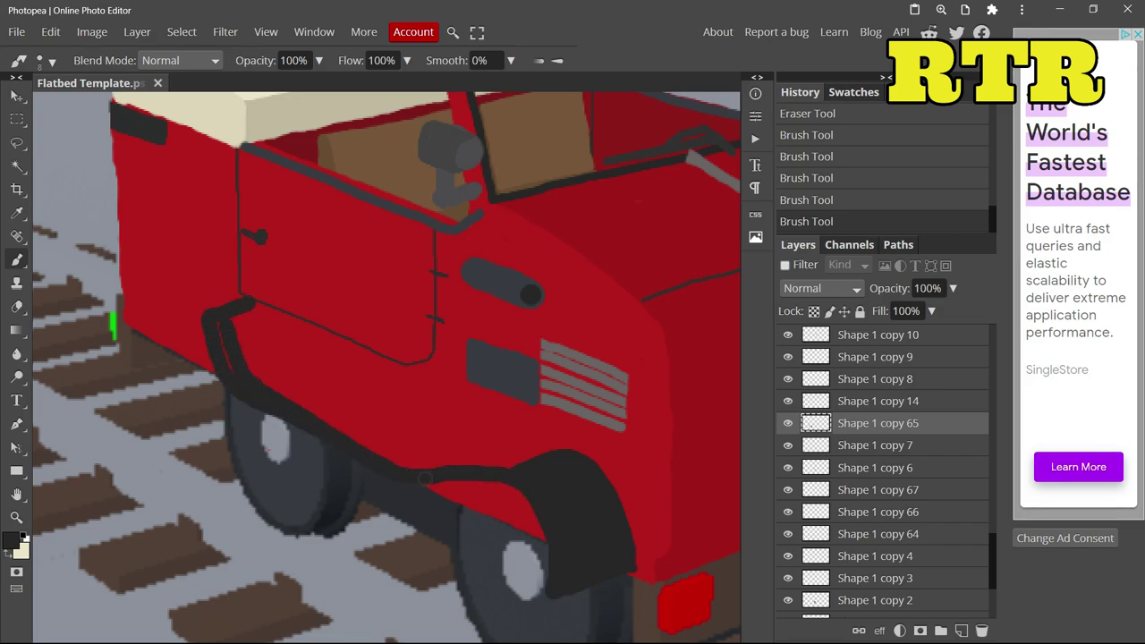
mouse_move(239, 370)
mouse_down()
mouse_move(380, 440)
mouse_move(516, 467)
mouse_up()
mouse_move(440, 448)
mouse_down()
mouse_move(331, 394)
mouse_move(428, 449)
mouse_up()
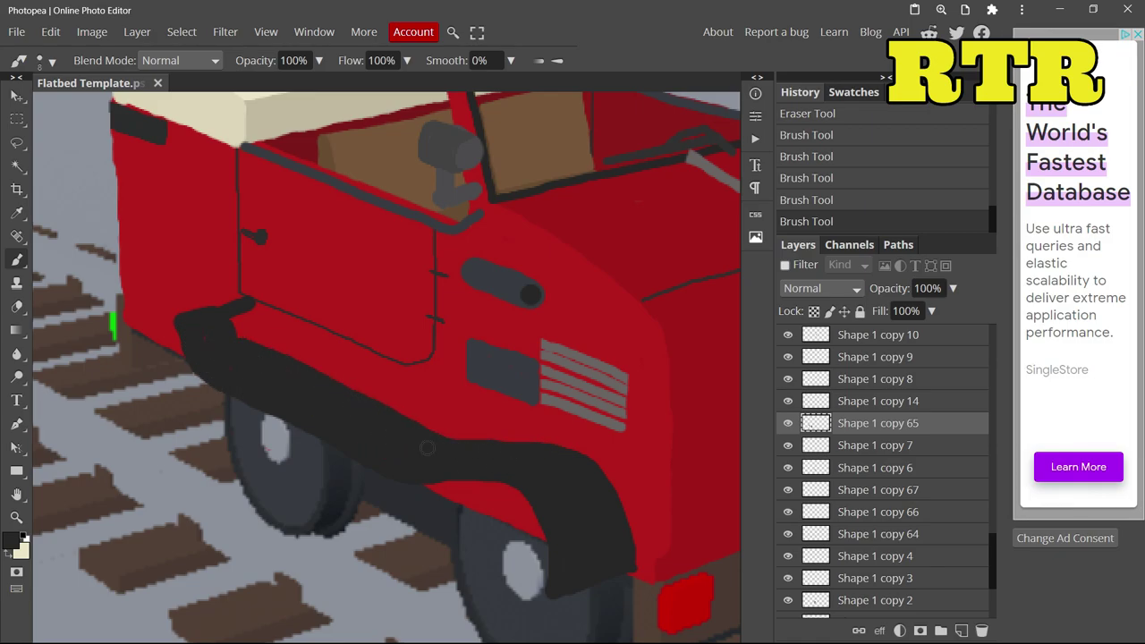
Erase the rough rear end of the near-black band.
click(17, 306)
mouse_move(212, 387)
mouse_down()
mouse_move(186, 383)
mouse_move(224, 340)
mouse_move(179, 309)
mouse_up()
key(b)
key(ctrl+z)
key(e)
mouse_move(222, 359)
mouse_down()
mouse_move(295, 376)
mouse_move(143, 273)
mouse_up()
Repaint the band's rear end as an arched mudguard curving down behind the body, trimming its outline with the eraser.
key(b)
drag(242, 394, 172, 318)
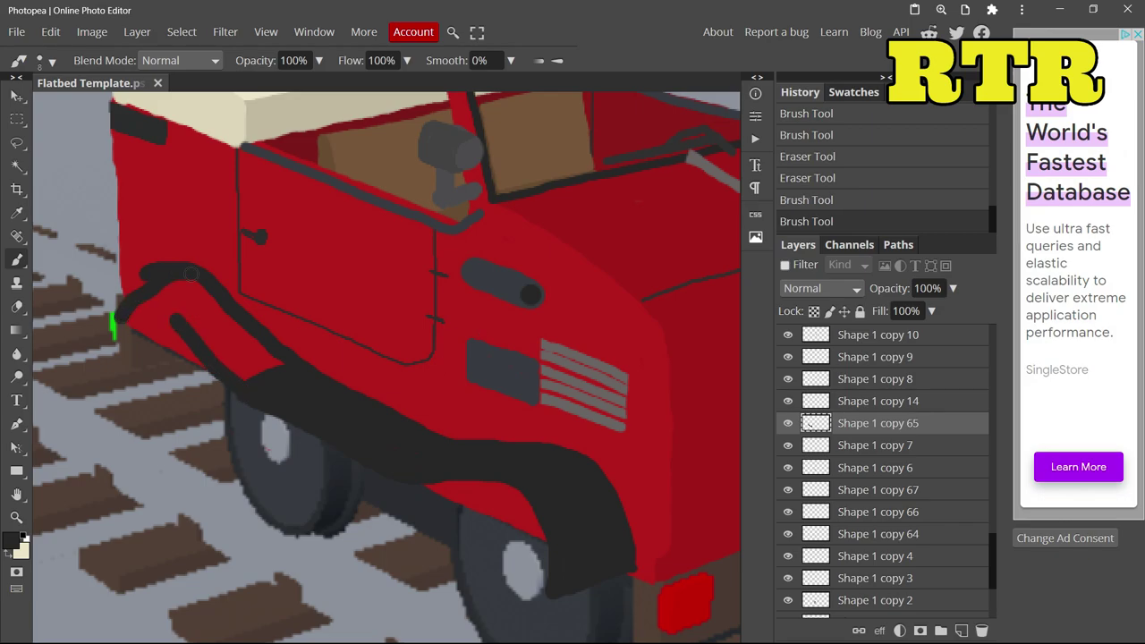
drag(170, 311, 241, 363)
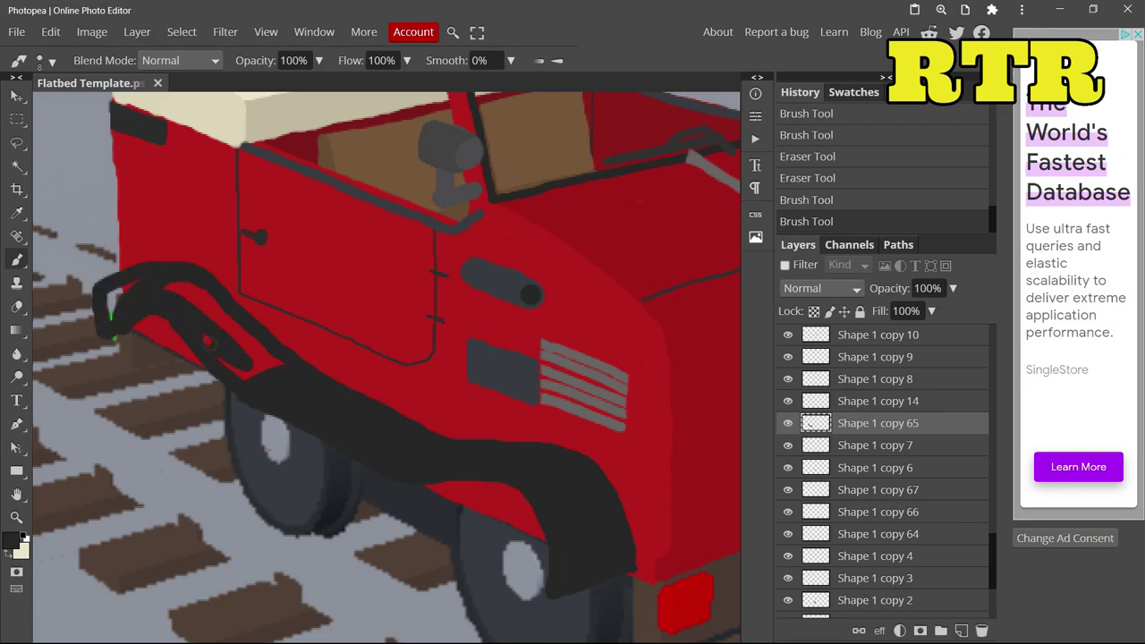
mouse_move(111, 313)
mouse_down()
mouse_move(118, 287)
mouse_move(87, 337)
mouse_move(182, 270)
mouse_up()
key(e)
key(b)
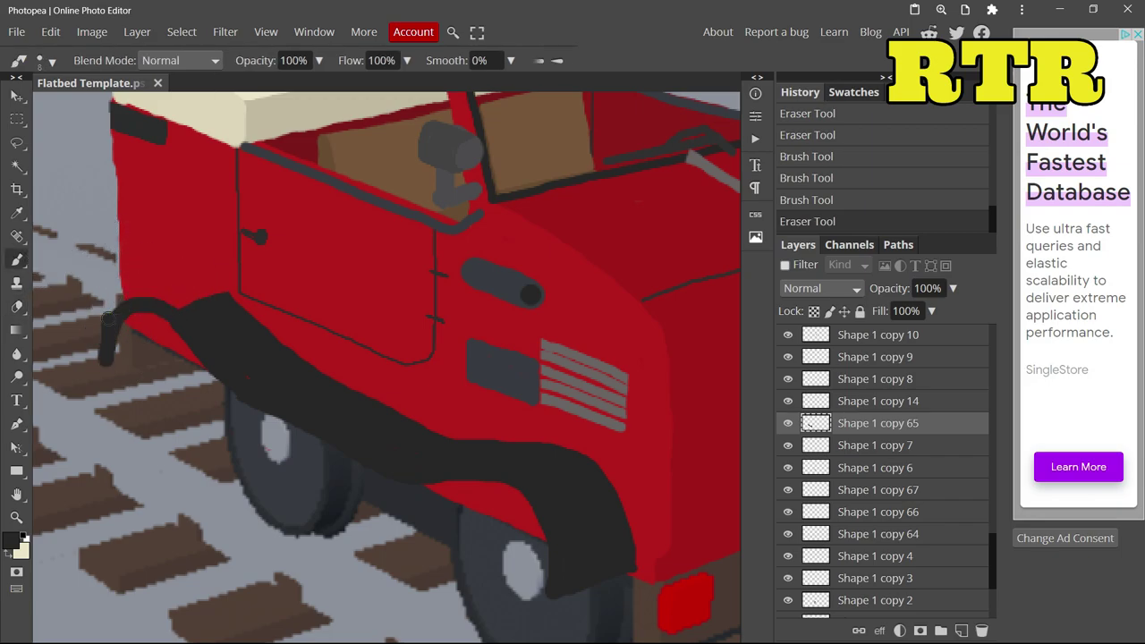
click(210, 303)
Extend the dark plate across the front beam below the face on the Shape 1 copy 14 layer and erase its excess.
scroll(210, 303, down, 10)
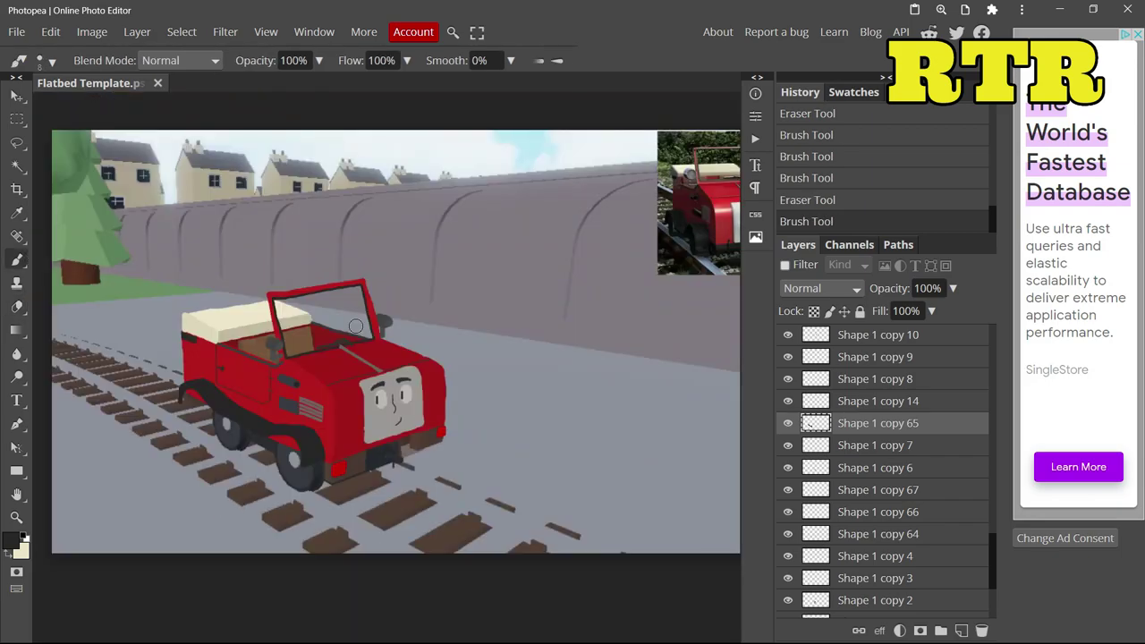
scroll(132, 471, up, 10)
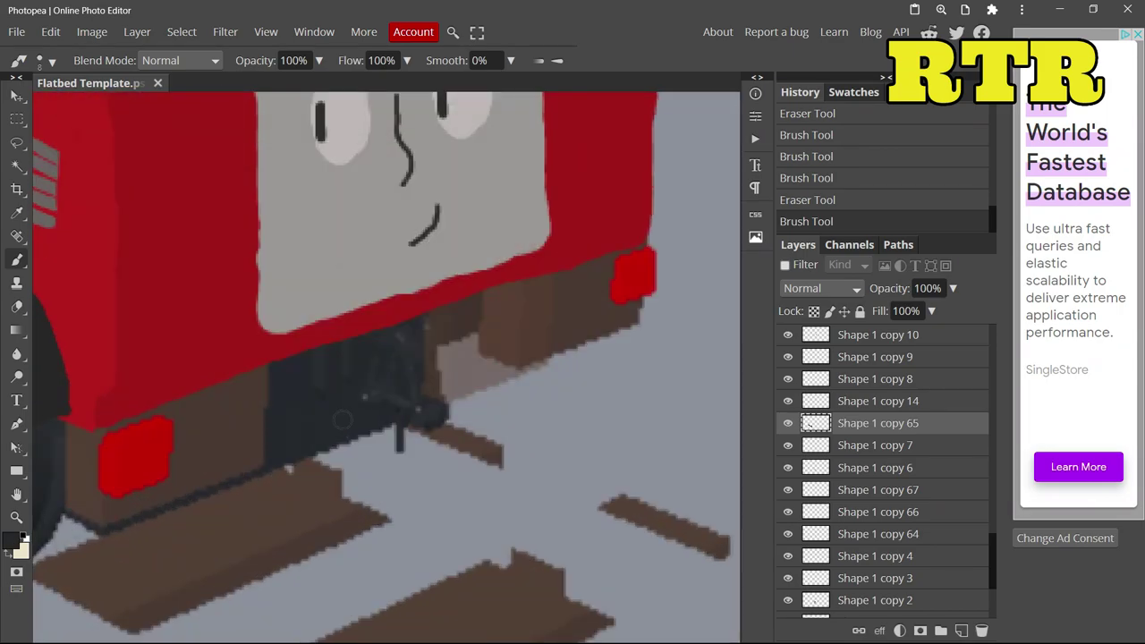
ctrl+click(331, 375)
mouse_move(428, 404)
mouse_down()
mouse_move(474, 340)
mouse_move(448, 322)
mouse_move(510, 295)
mouse_move(519, 277)
mouse_up()
key(e)
click(424, 285)
scroll(420, 287, down, 3)
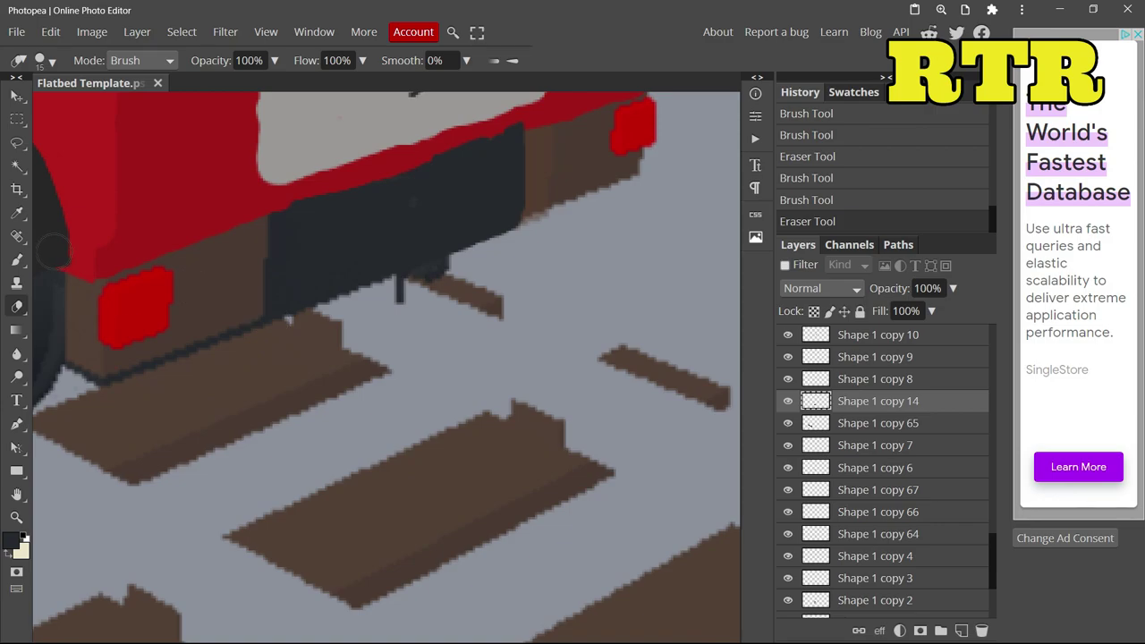
Paint a dark coupling plate hanging below the front plate and add a lighter grey spot on it.
key(b)
drag(387, 331, 438, 237)
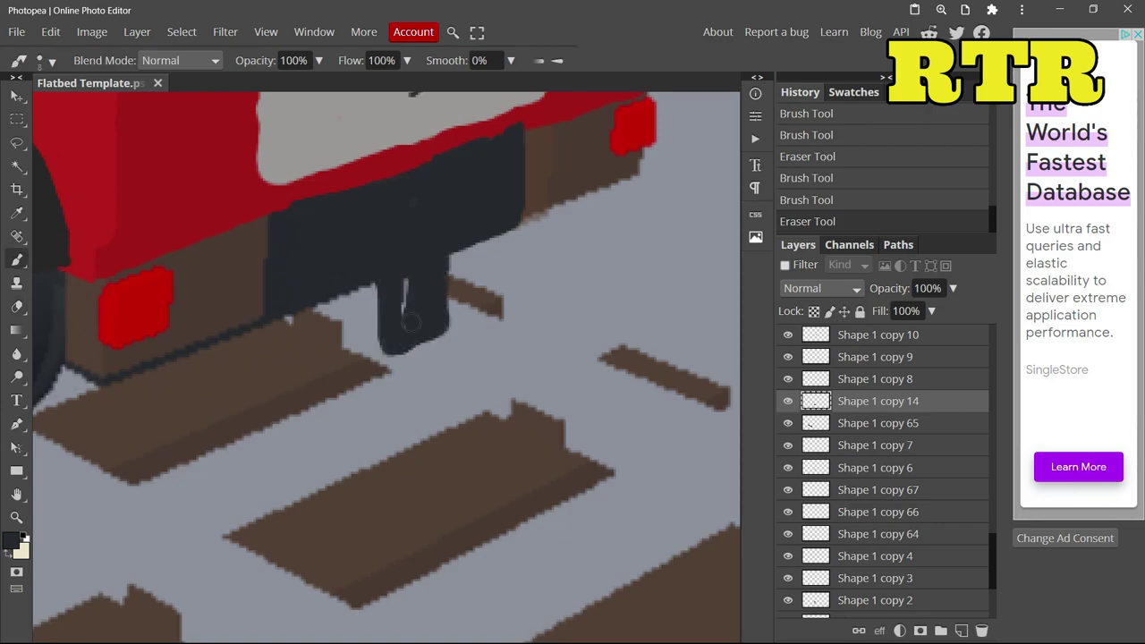
drag(410, 319, 405, 295)
click(11, 541)
click(148, 304)
click(427, 379)
click(411, 304)
Erase the red bodywork showing below the mudguards on the Shape 1 layer.
scroll(394, 347, down, 5)
scroll(213, 227, up, 5)
ctrl+click(214, 228)
key(e)
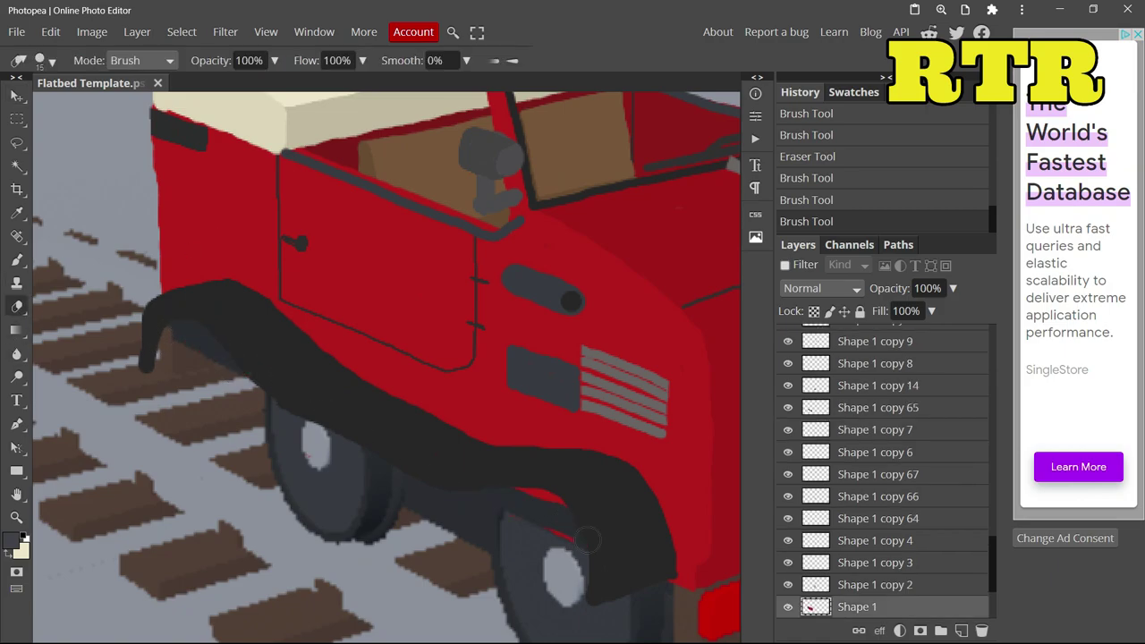
click(535, 564)
scroll(536, 564, down, 2)
click(16, 165)
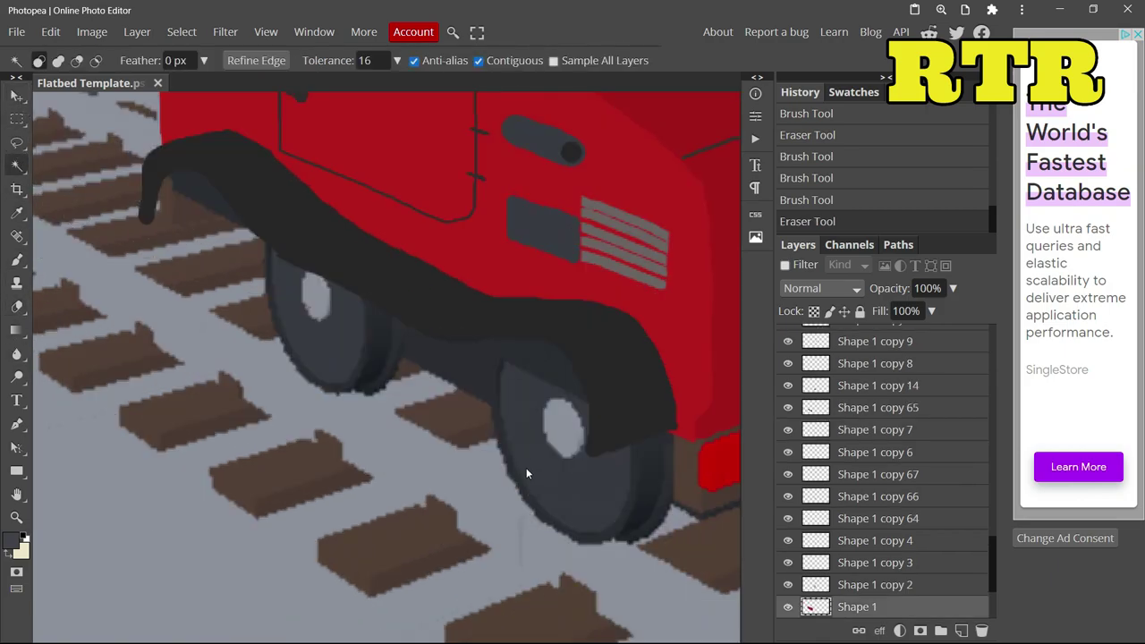
click(526, 468)
key(ctrl+d)
scroll(882, 465, down, 3)
Copy the rear wheel from the Background layer with a rectangular selection and paste it as a new layer.
click(868, 607)
shift+click(542, 454)
key(m)
drag(230, 173, 340, 350)
key(ctrl+z)
key(ctrl+z)
key(ctrl+z)
key(ctrl+z)
key(ctrl+z)
key(ctrl+z)
key(ctrl+z)
key(ctrl+z)
key(ctrl+z)
key(ctrl+z)
key(ctrl+shift+z)
key(ctrl+v)
Move the pasted wheel back under the rear mudguard arch and erase the stray pixels around it.
right_click(844, 584)
key(Escape)
key(v)
mouse_move(280, 310)
mouse_down()
mouse_move(183, 257)
mouse_move(141, 143)
mouse_up()
key(e)
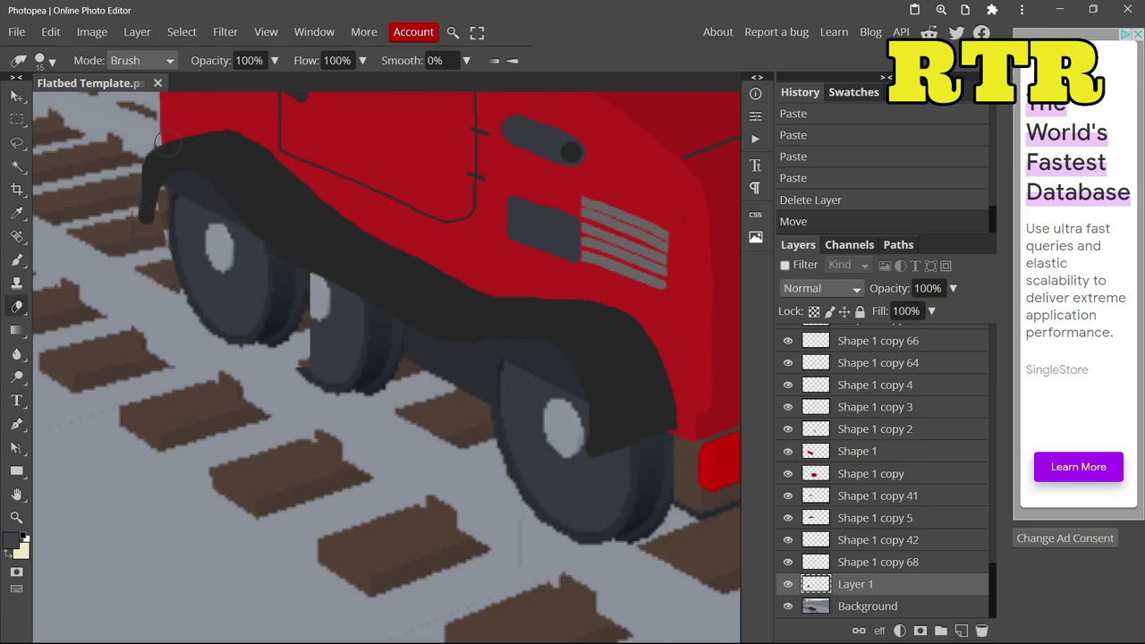
Paint the front wheel's upper part beneath the mudguard in the wheel's dark grey on Layer 1.
key(b)
click(10, 540)
key(Escape)
scroll(188, 365, up, 3)
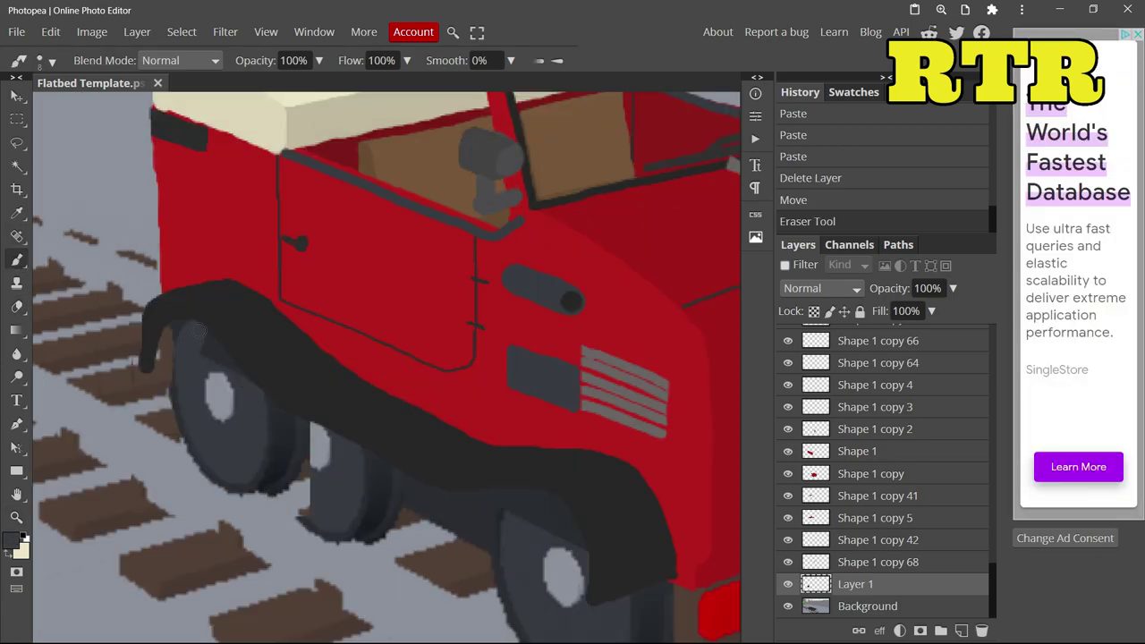
scroll(253, 379, down, 2)
drag(483, 430, 512, 446)
drag(538, 455, 549, 456)
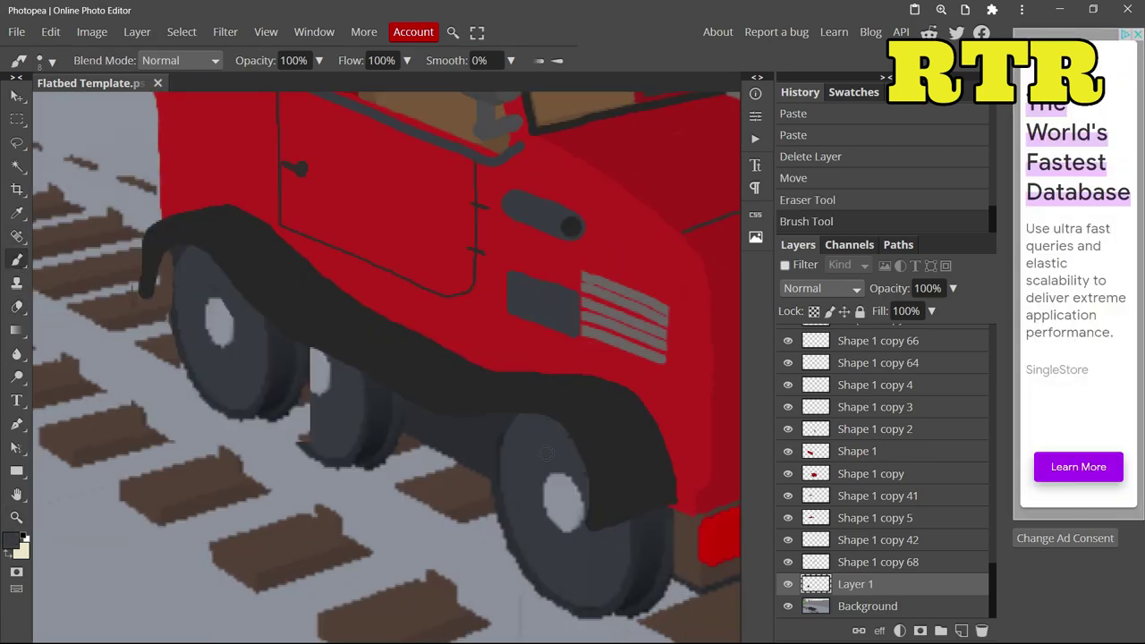
Paint the dark chassis across the top of the original middle wheel.
click(11, 541)
click(429, 376)
mouse_move(362, 402)
mouse_down()
mouse_move(397, 410)
mouse_move(318, 360)
mouse_move(426, 419)
mouse_move(315, 383)
mouse_up()
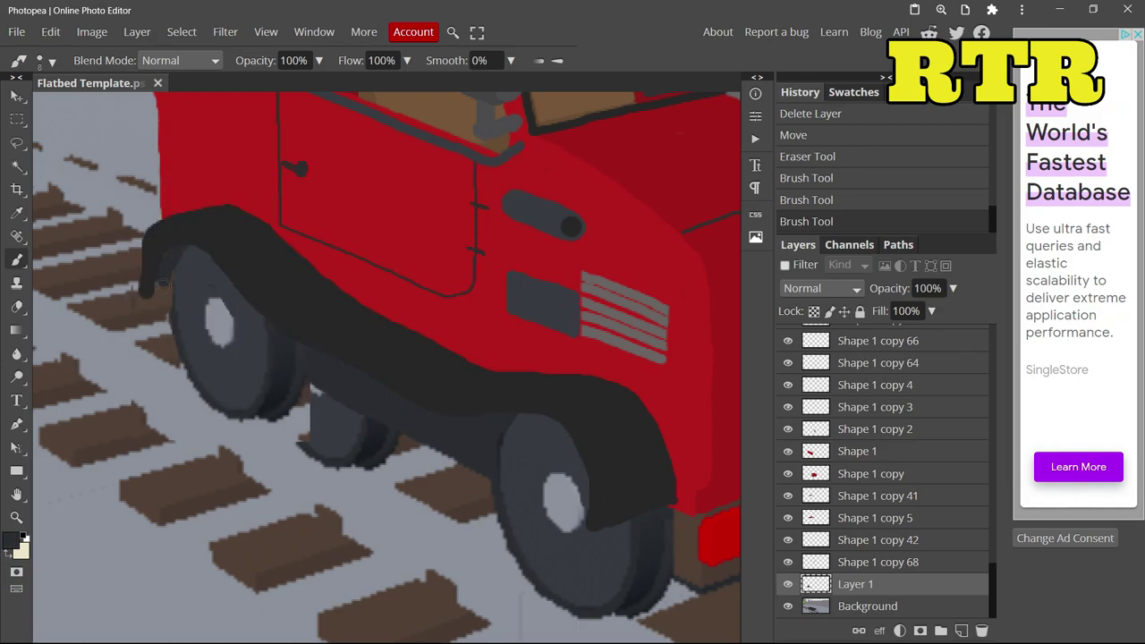
Paint over the rest of the original middle wheel, covering its lower part with the ground's grey.
click(11, 540)
click(429, 379)
mouse_move(309, 435)
mouse_down()
mouse_move(394, 440)
mouse_move(376, 426)
mouse_move(402, 457)
mouse_up()
click(12, 540)
click(343, 483)
click(431, 378)
mouse_move(338, 481)
mouse_down()
mouse_move(301, 421)
mouse_move(335, 409)
mouse_move(309, 412)
mouse_up()
Paint a short dark upright at each end of the front plate on the Shape 1 copy 18 layer.
scroll(308, 411, up, 5)
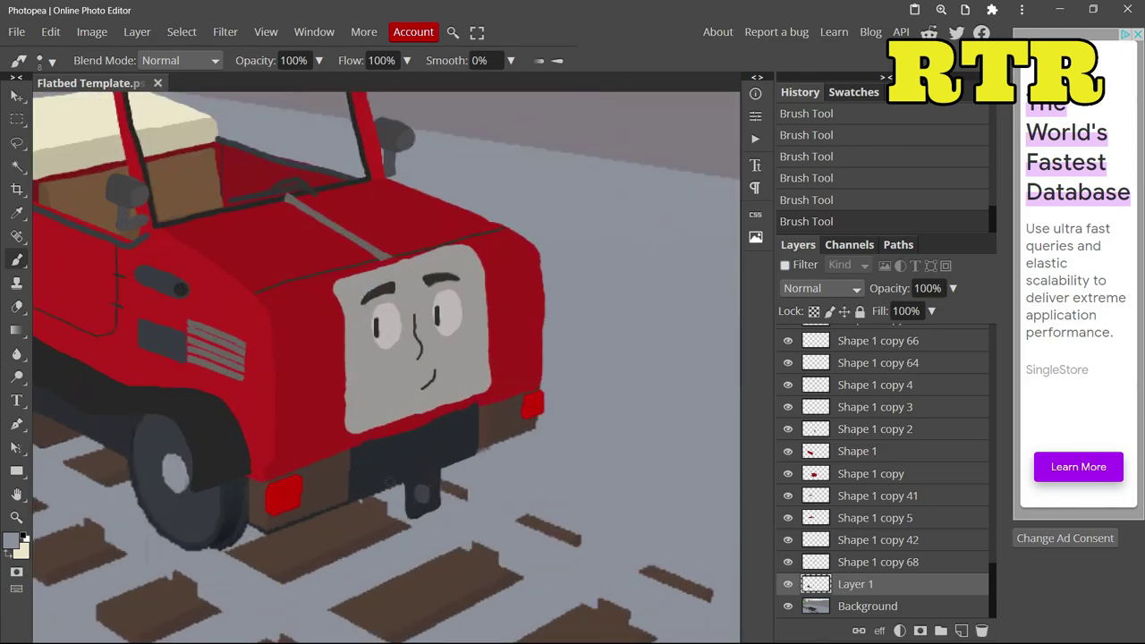
click(11, 540)
click(378, 447)
click(431, 378)
ctrl+click(309, 372)
drag(307, 427, 308, 353)
mouse_move(629, 315)
mouse_down()
mouse_move(629, 273)
mouse_move(629, 427)
mouse_up()
scroll(629, 428, down, 3)
scroll(433, 375, up, 3)
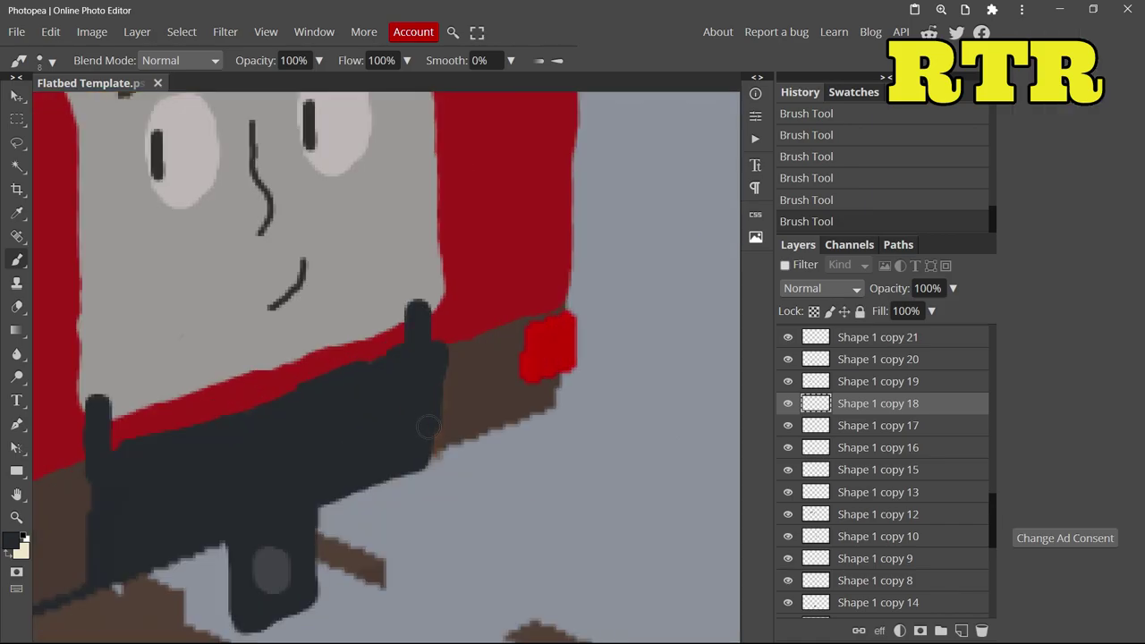
Trim the upright at the plate's far end with the eraser and touch it up with the brush.
key(e)
drag(421, 308, 434, 363)
key(b)
scroll(430, 357, down, 5)
scroll(572, 313, up, 6)
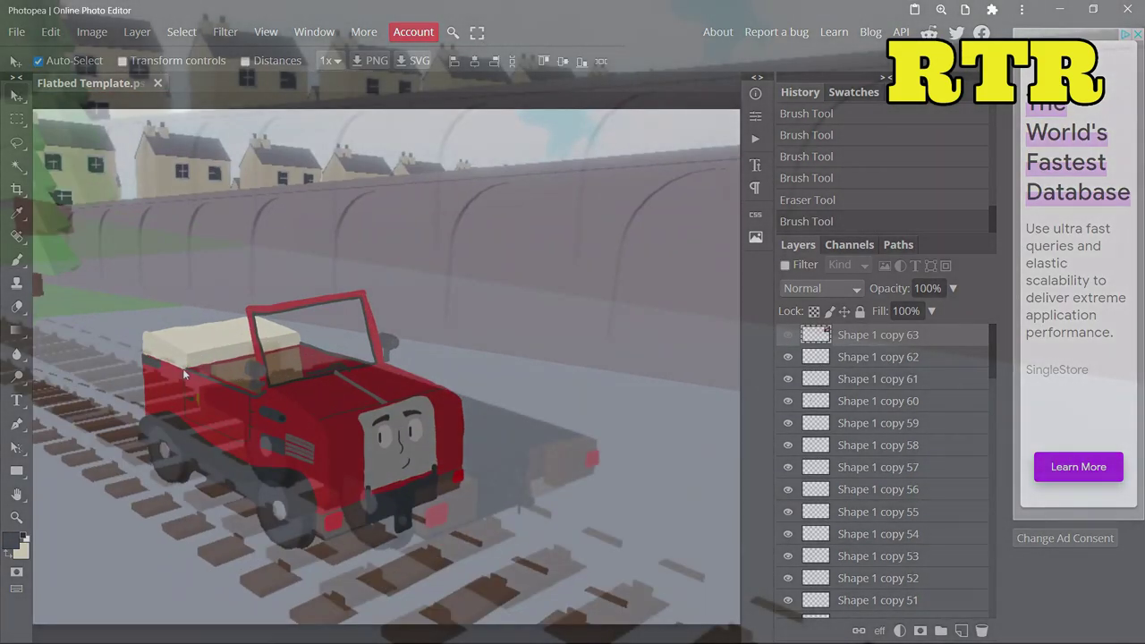